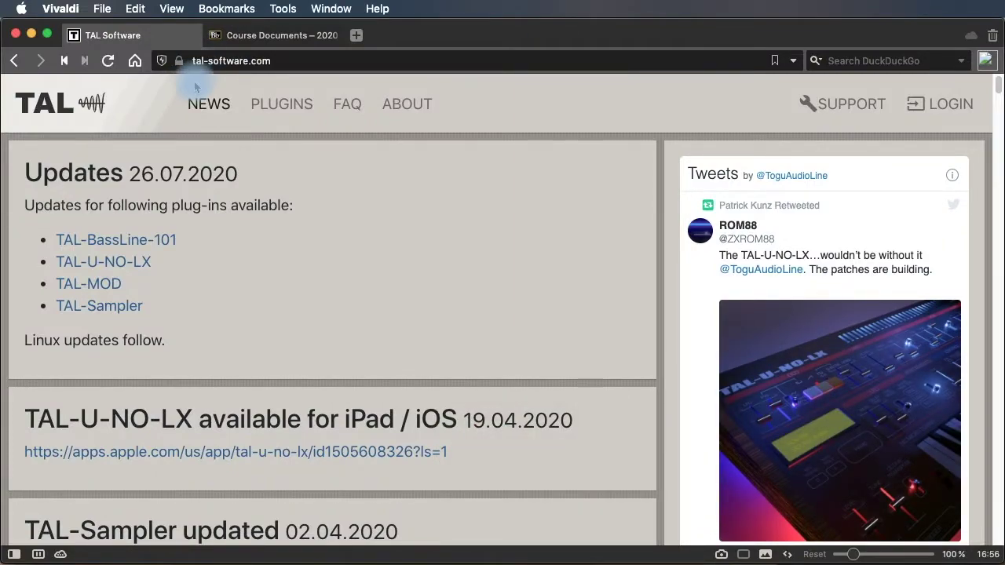
Open the free TAL-NoiseMaker synthesizer's product page from the TAL Software plugin catalogue and view its download options
click(292, 105)
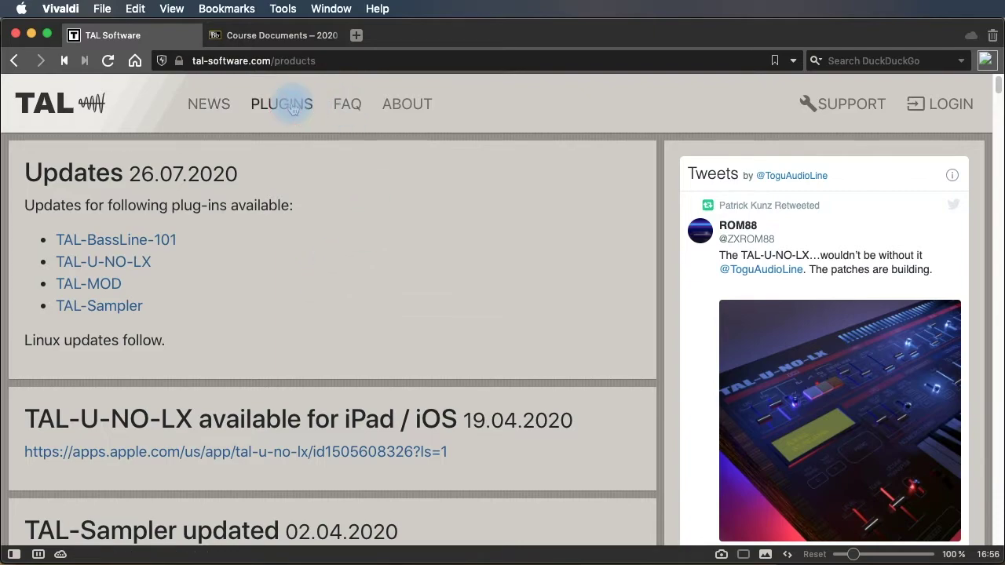
scroll(480, 321, down, 5)
scroll(484, 317, down, 10)
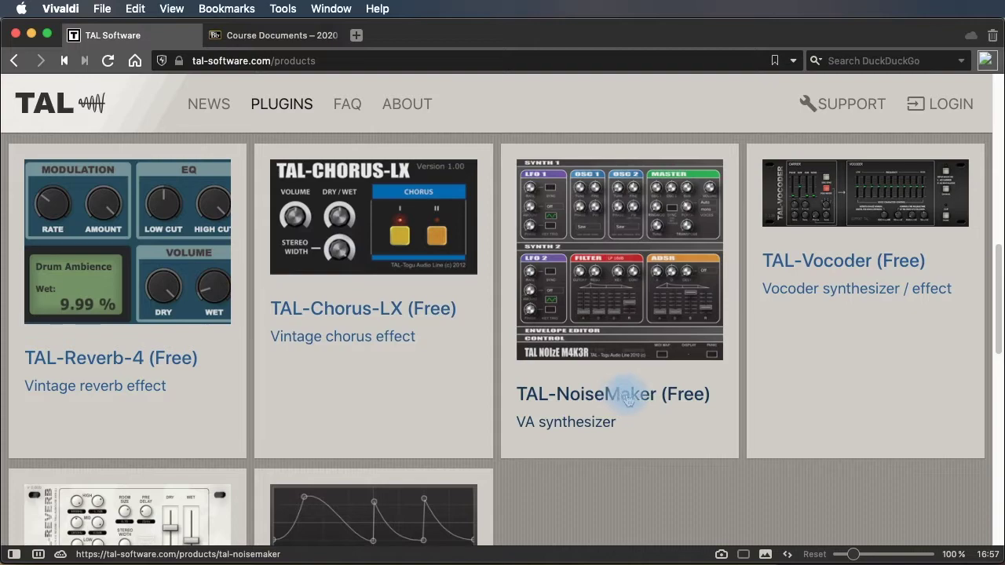
click(627, 397)
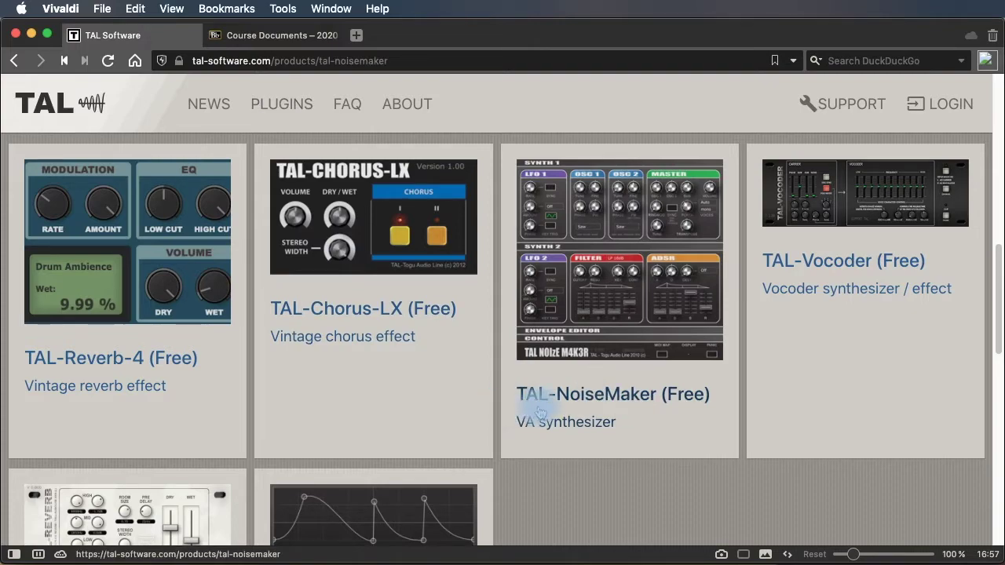
scroll(618, 416, up, 15)
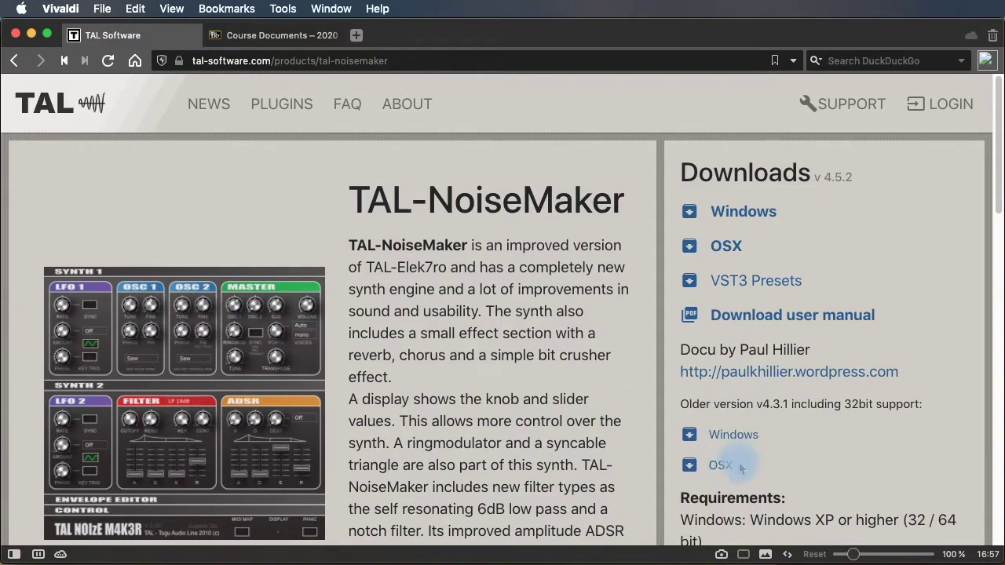
Switch to the Course Documents page and locate the Soundfonts item
click(326, 35)
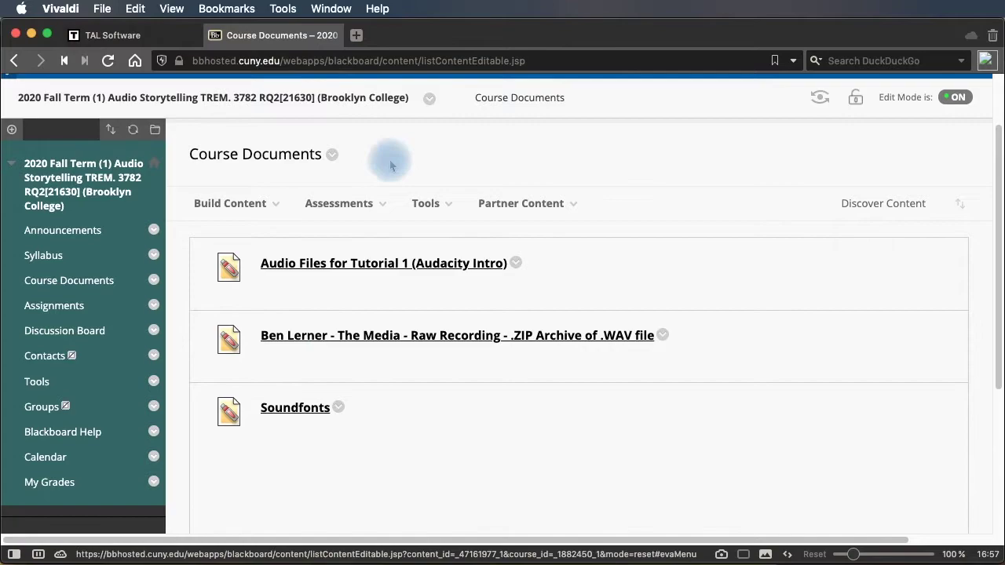
mouse_move(314, 416)
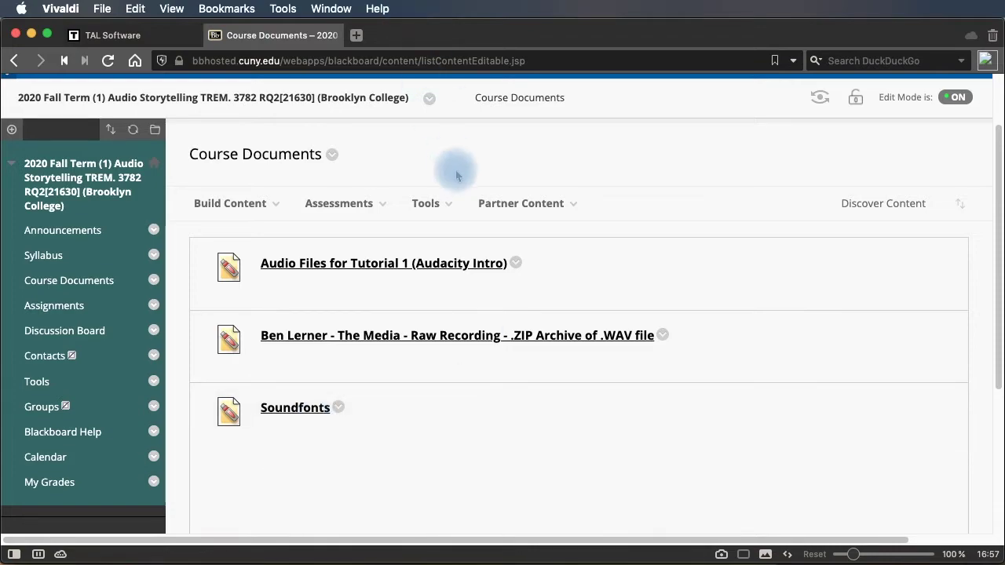
Switch to Ardour and play The Great Silence session from the beginning for about 13 seconds
key(super+Tab)
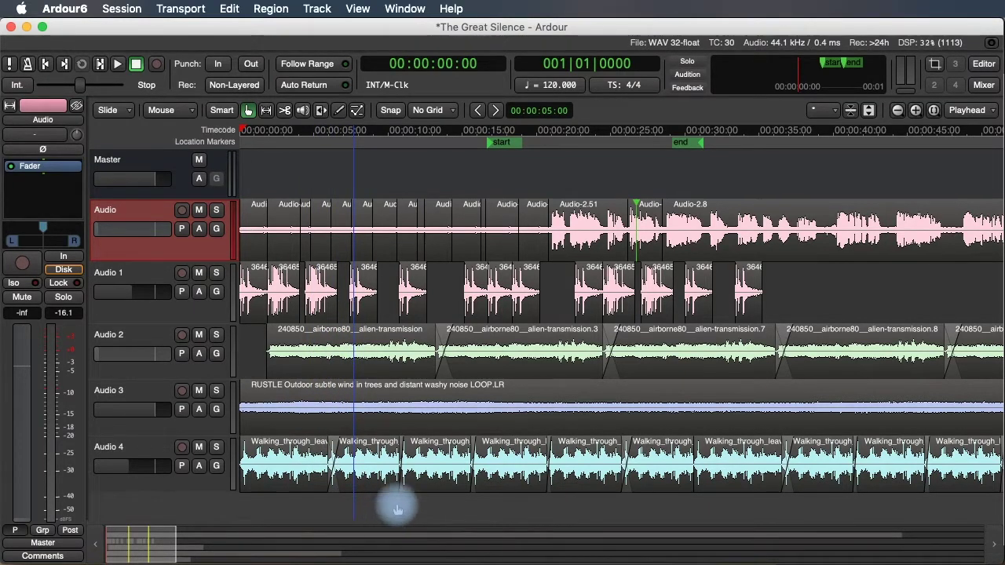
key(space)
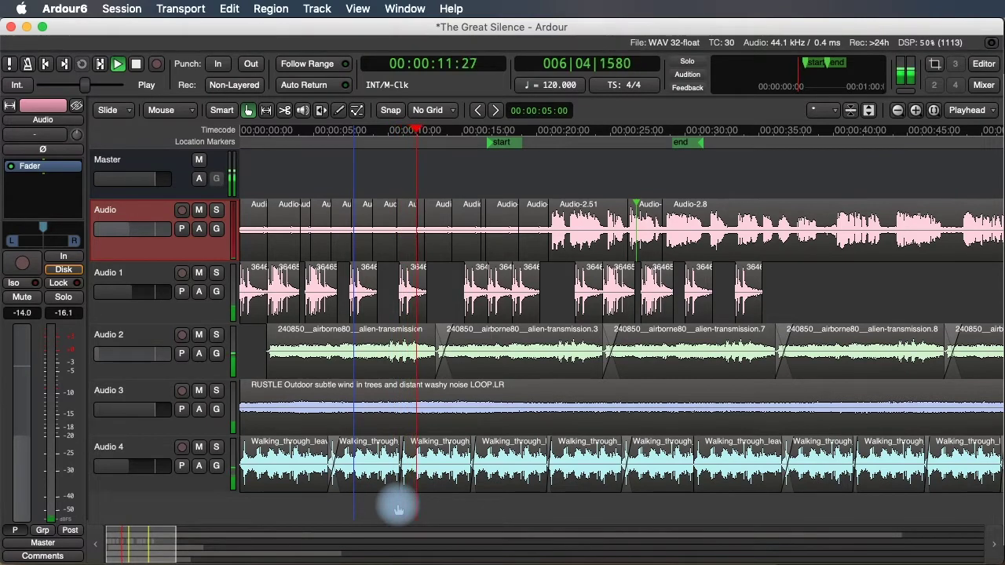
key(space)
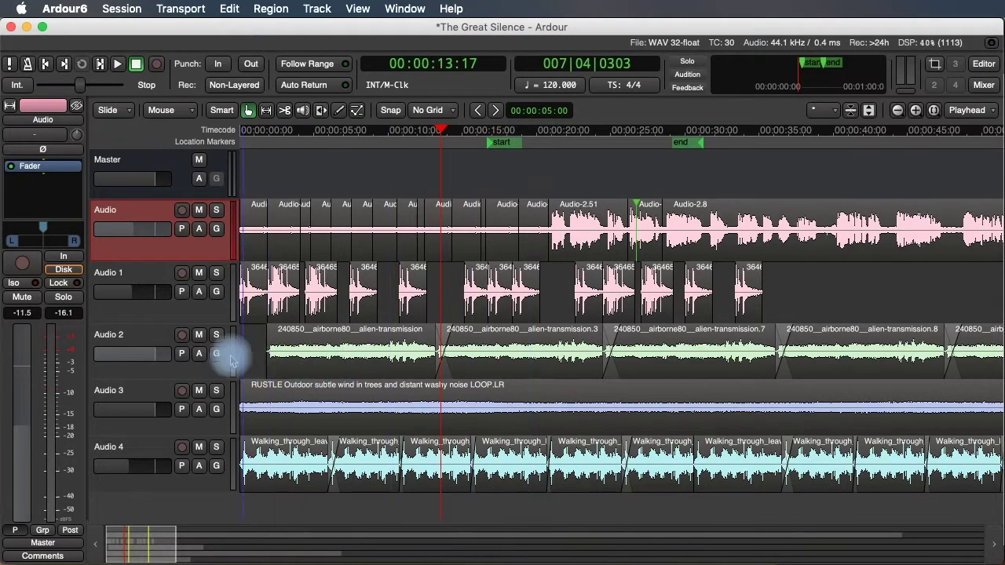
Show and hide the fader automation lane of Audio 1, and do the same for Audio 2
click(199, 294)
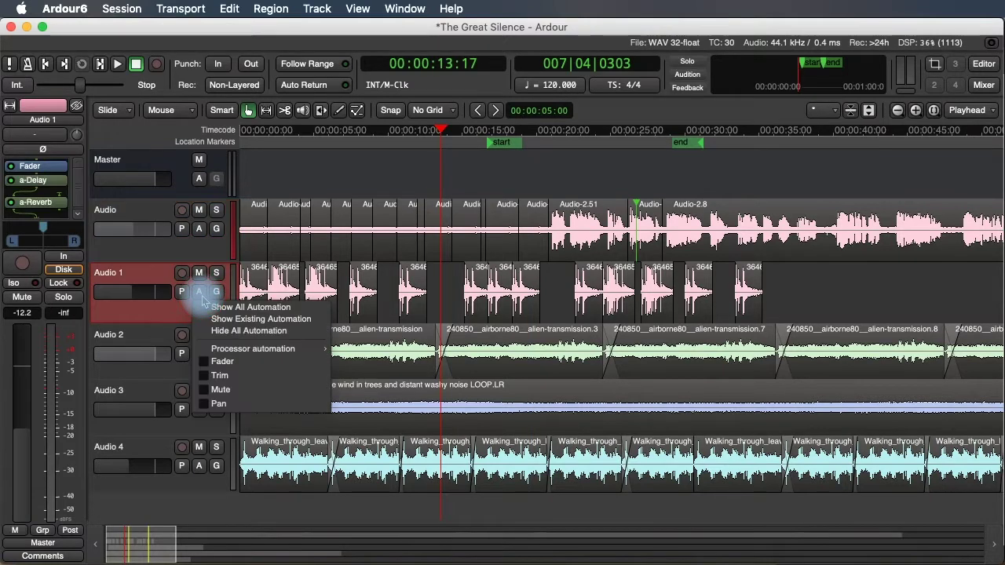
click(212, 362)
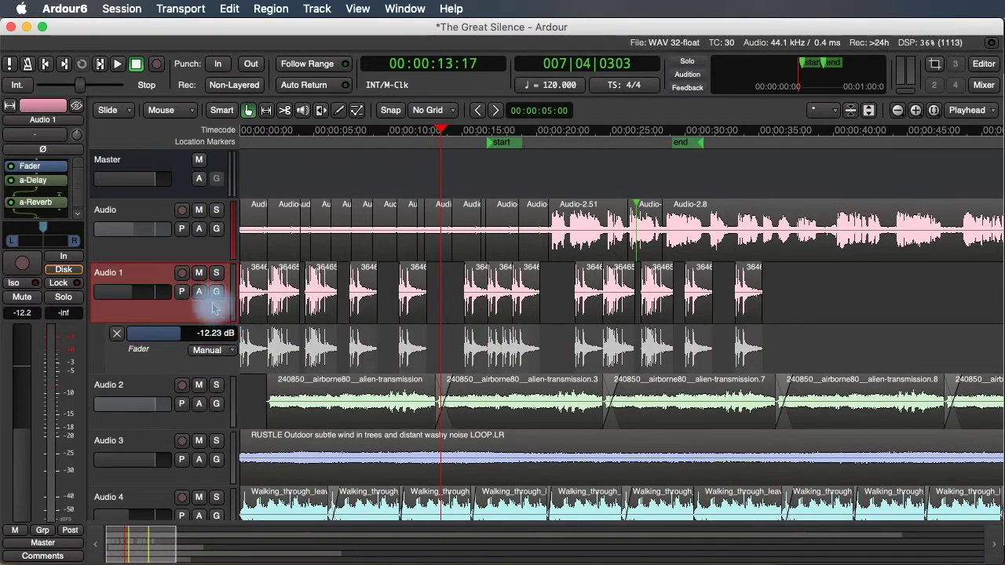
click(116, 333)
click(199, 354)
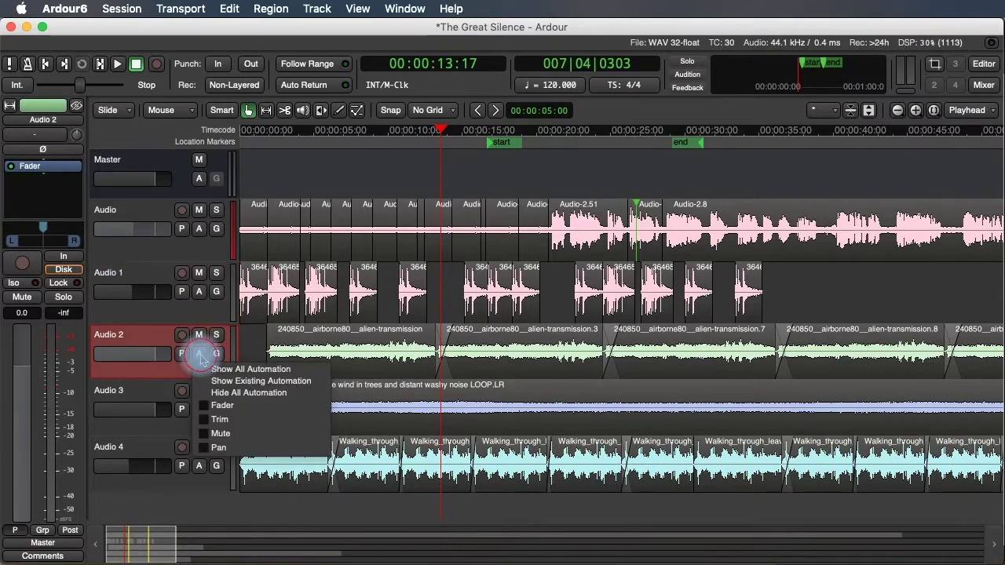
click(224, 405)
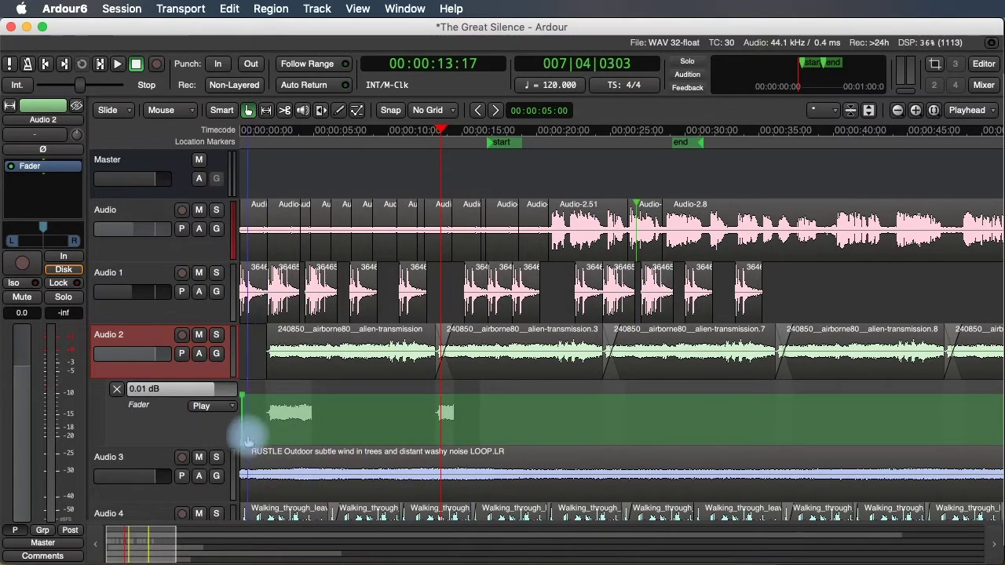
click(117, 390)
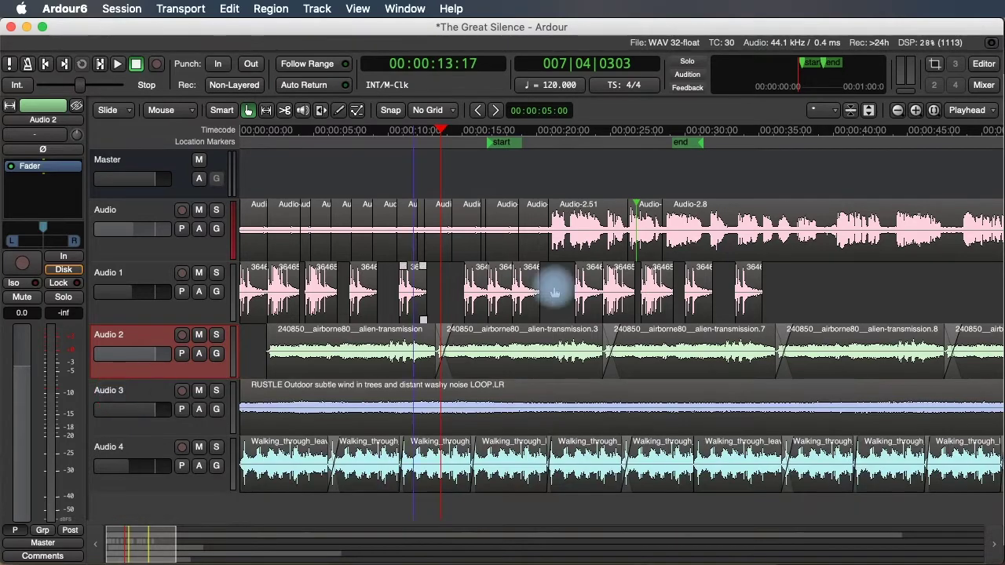
Play the mix from just before the Audio-2.51 region to about 29 seconds, then stop
click(527, 131)
key(space)
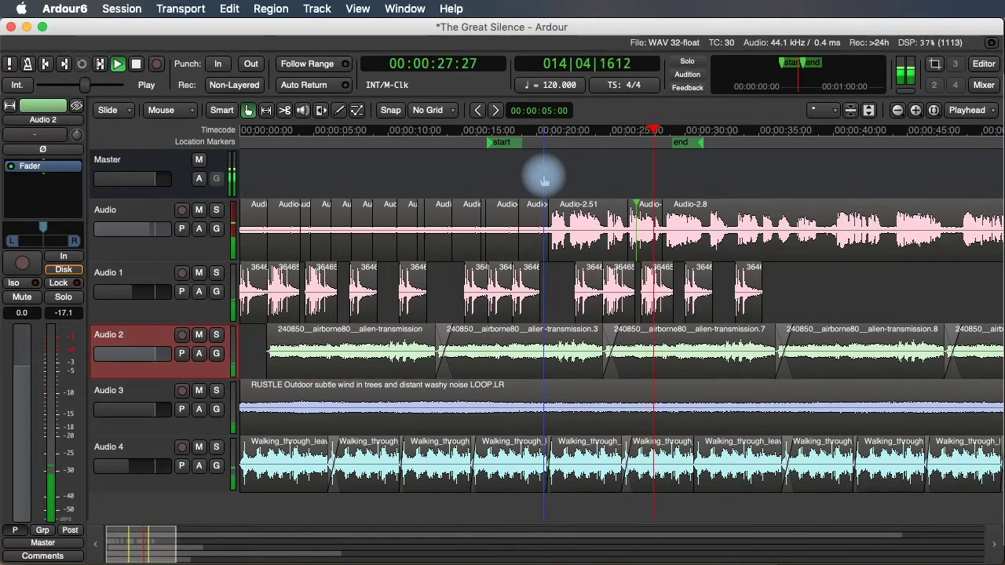
key(space)
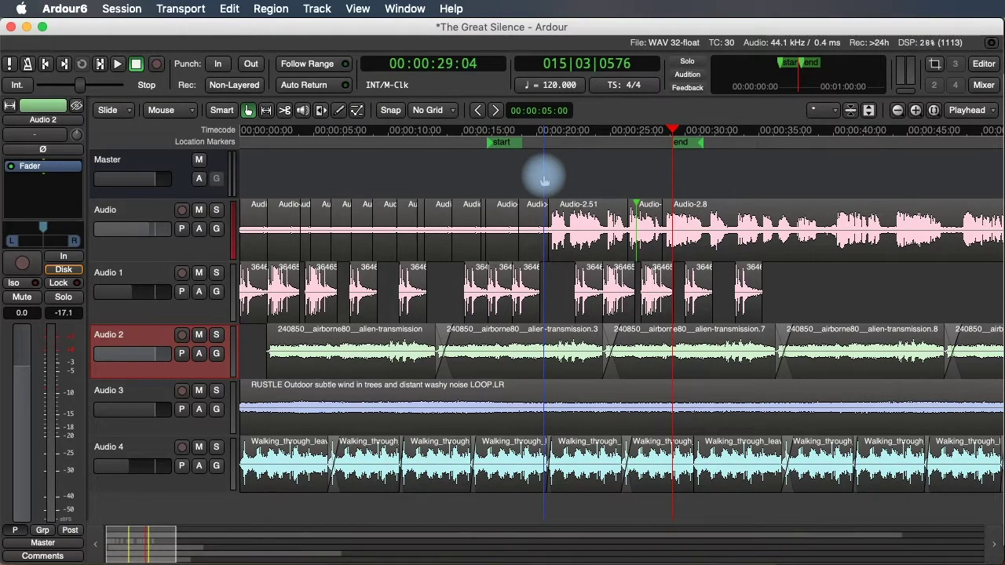
Add the Ardour Team's a-Compressor (LV2) plugin after the fader on the Audio track
click(163, 253)
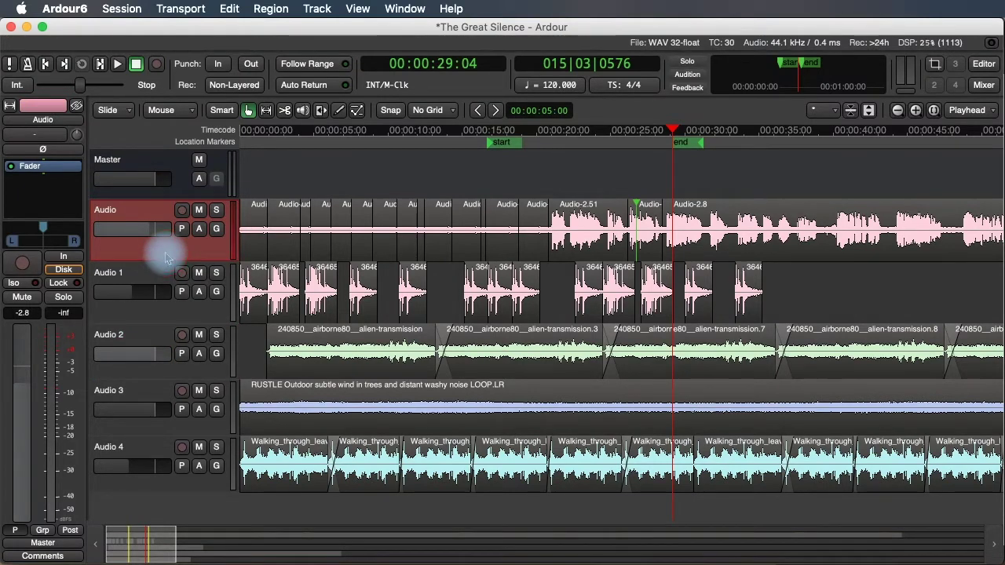
right_click(47, 186)
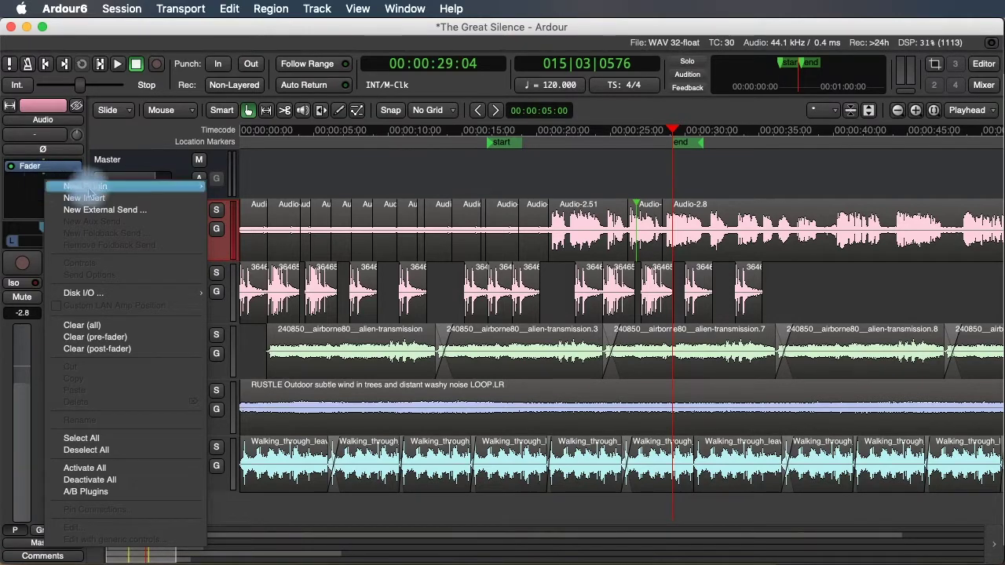
mouse_move(91, 188)
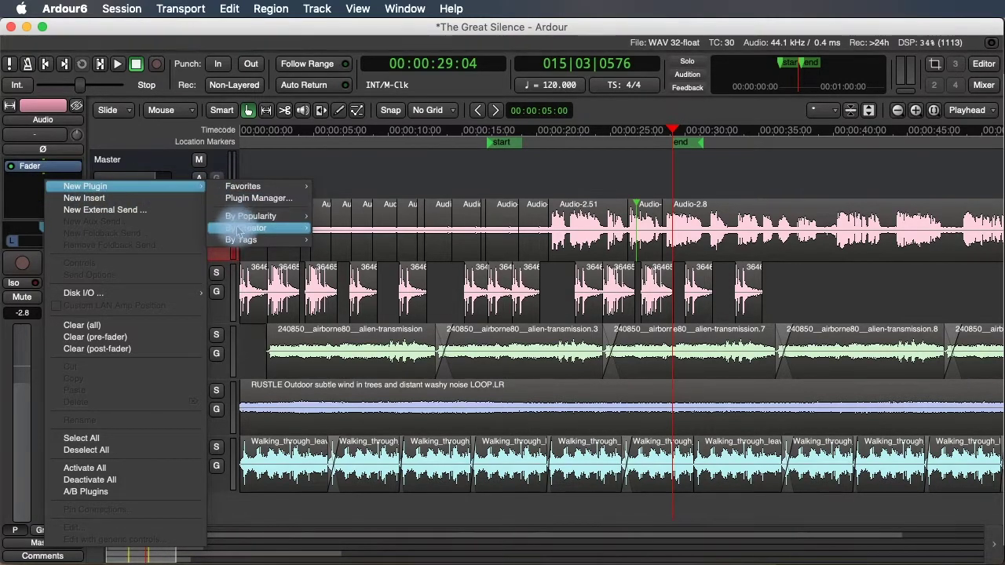
mouse_move(236, 234)
mouse_move(395, 265)
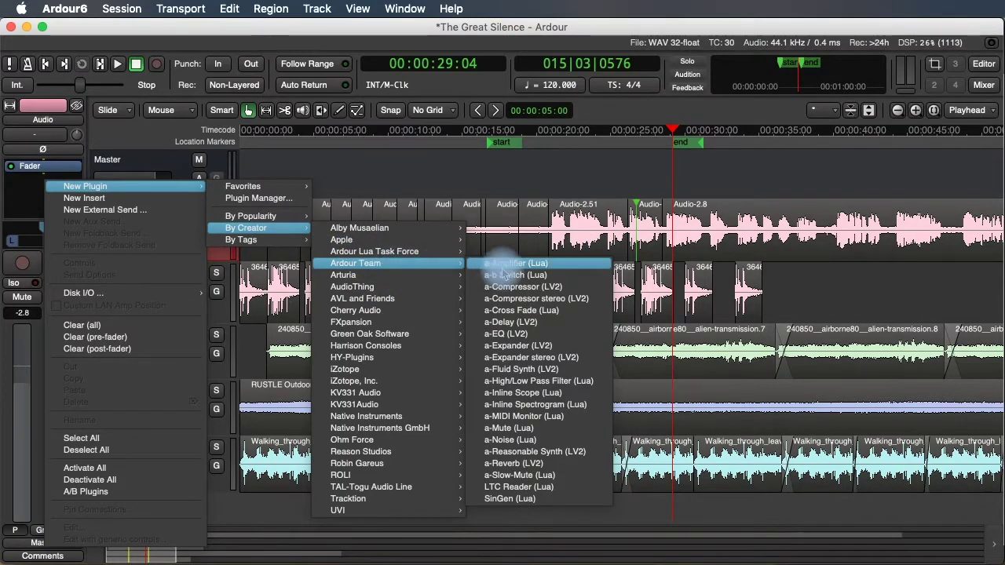
click(549, 288)
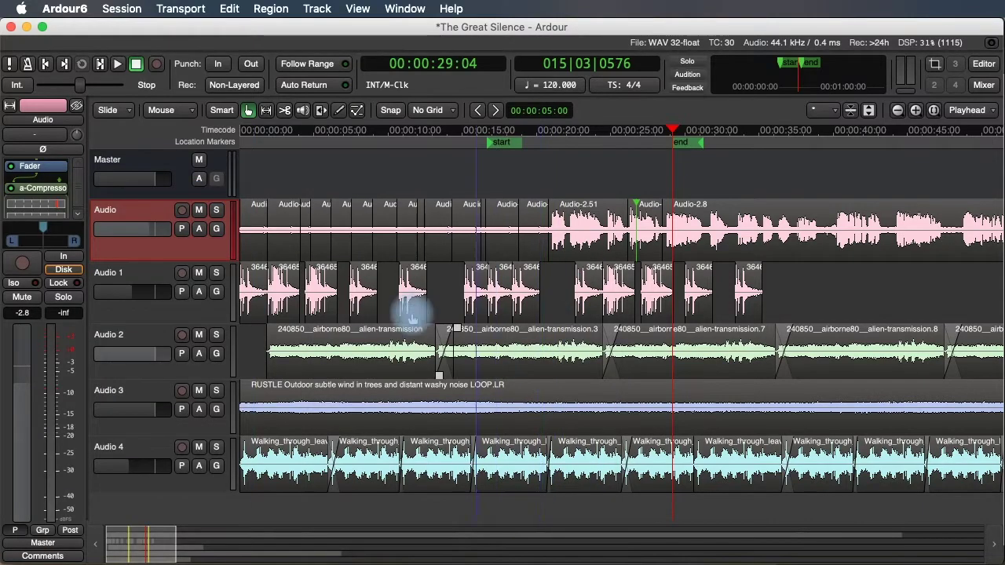
Open the Audio track's a-Compressor window, solo the track, and place the window clear of the narration waveform
double_click(42, 187)
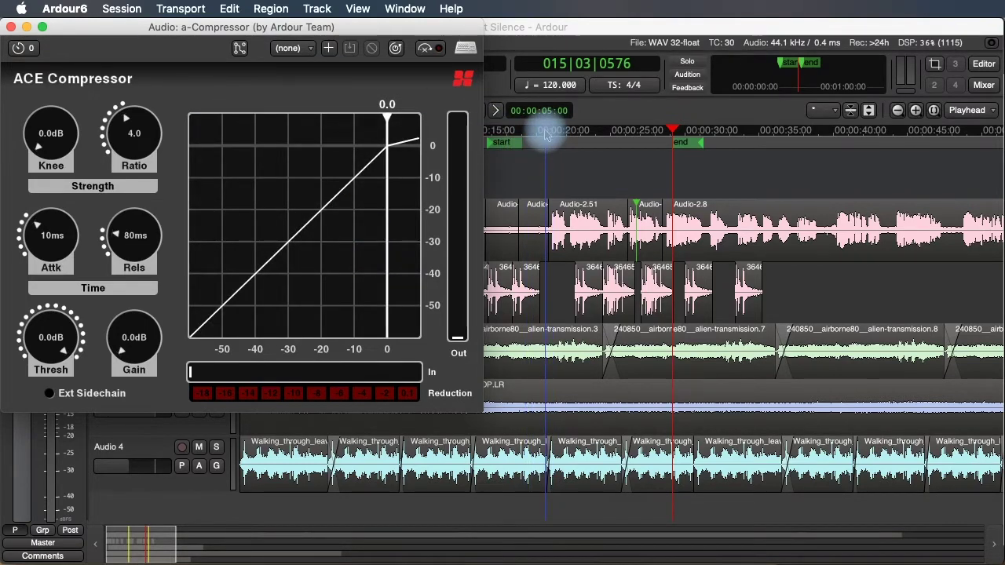
drag(185, 33, 322, 295)
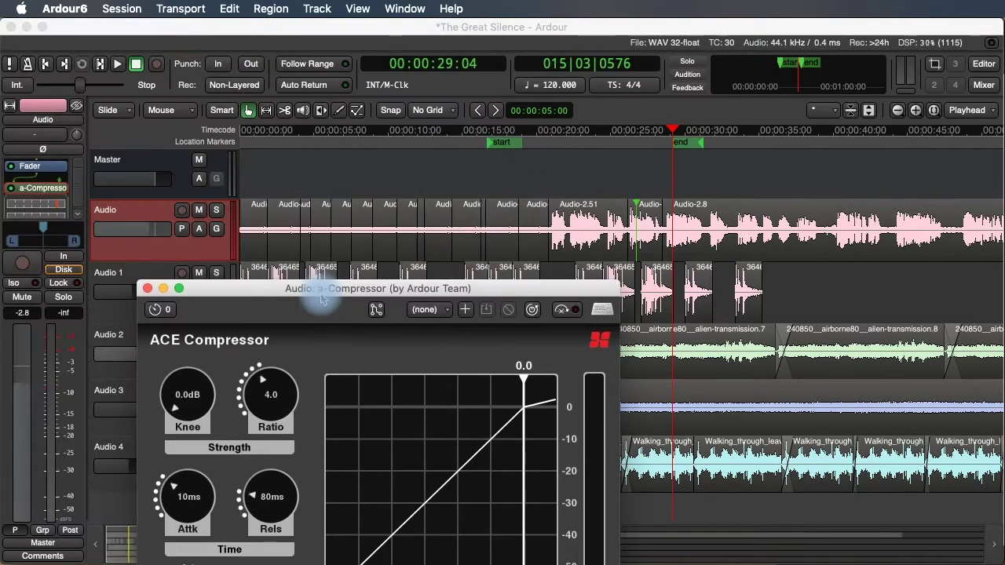
click(217, 209)
drag(254, 289, 153, 106)
Play the soloed narration from about 00:00:20:20 to 00:00:28:03 while watching the compressor's level display
click(547, 132)
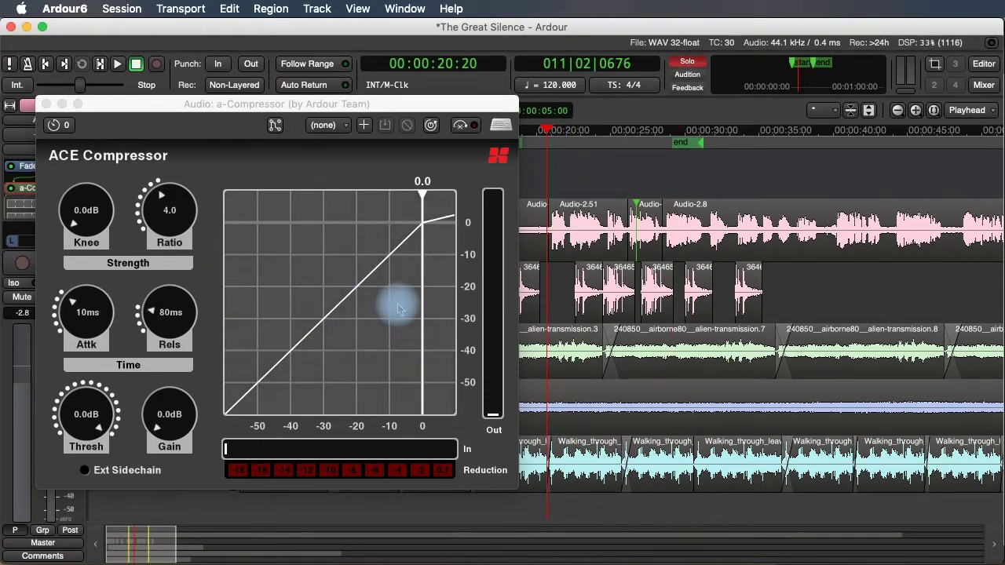
key(space)
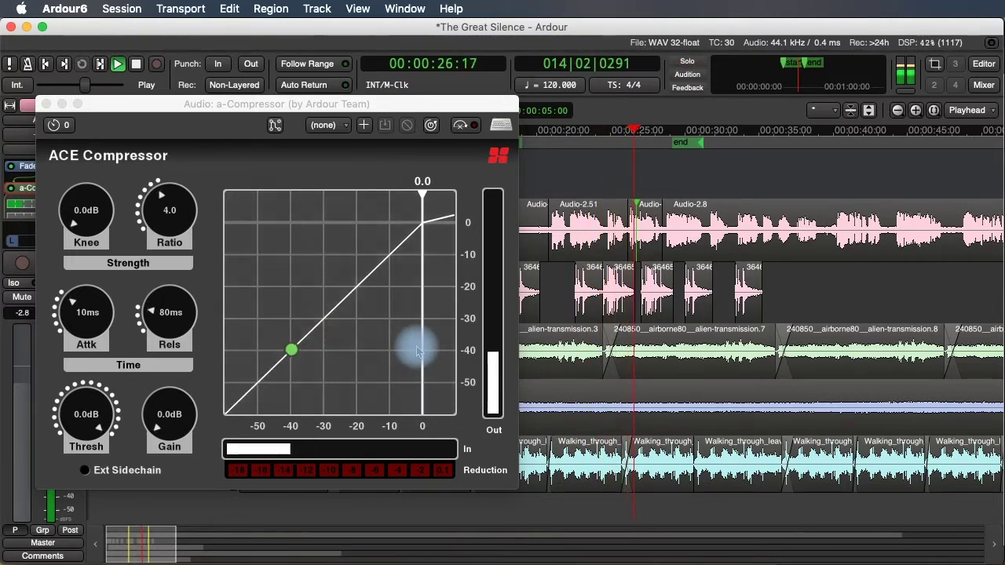
key(space)
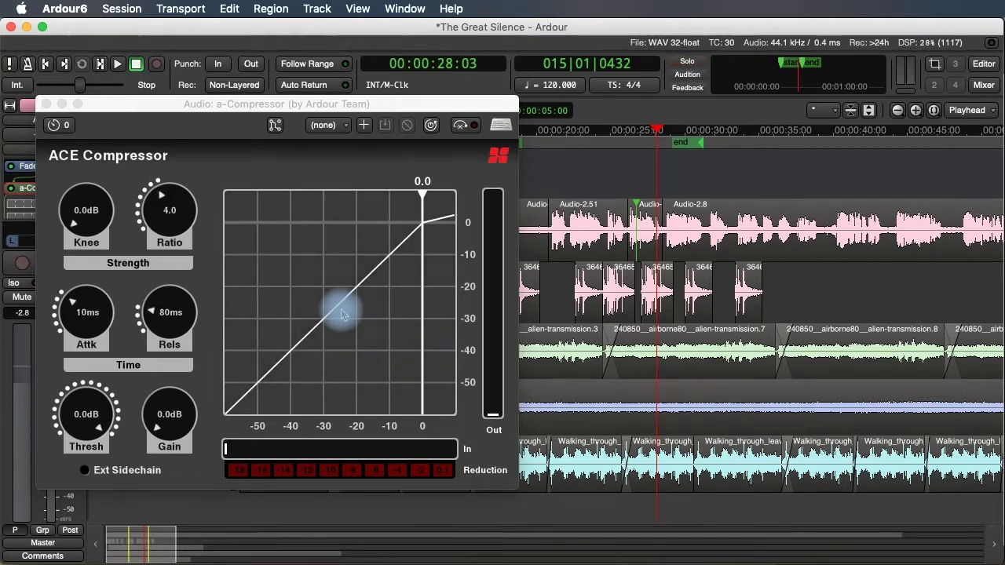
Try several compressor threshold values, ending at -1.8 dB
drag(420, 194, 305, 213)
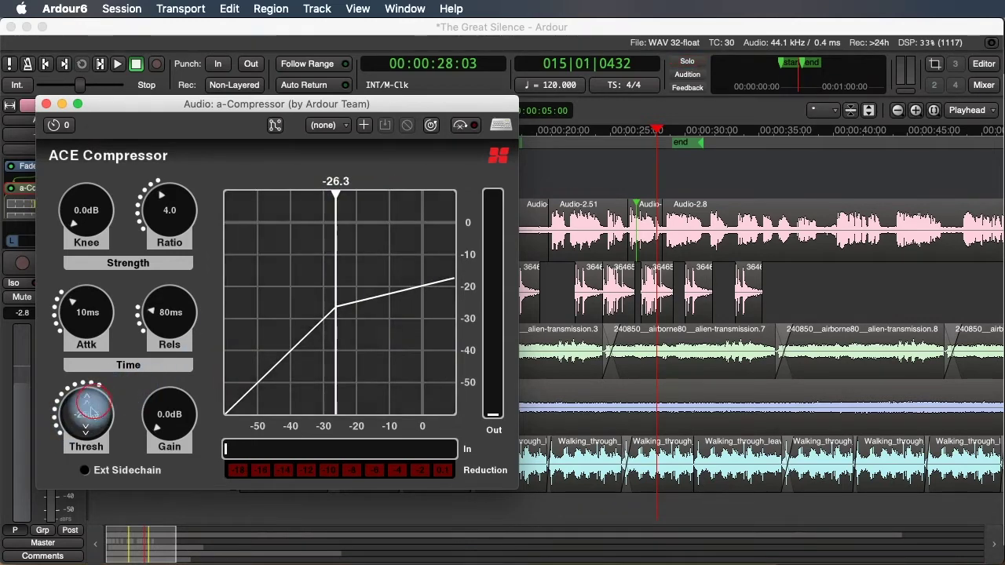
mouse_move(86, 416)
mouse_down()
mouse_move(89, 436)
mouse_move(89, 409)
mouse_move(89, 439)
mouse_move(96, 399)
mouse_up()
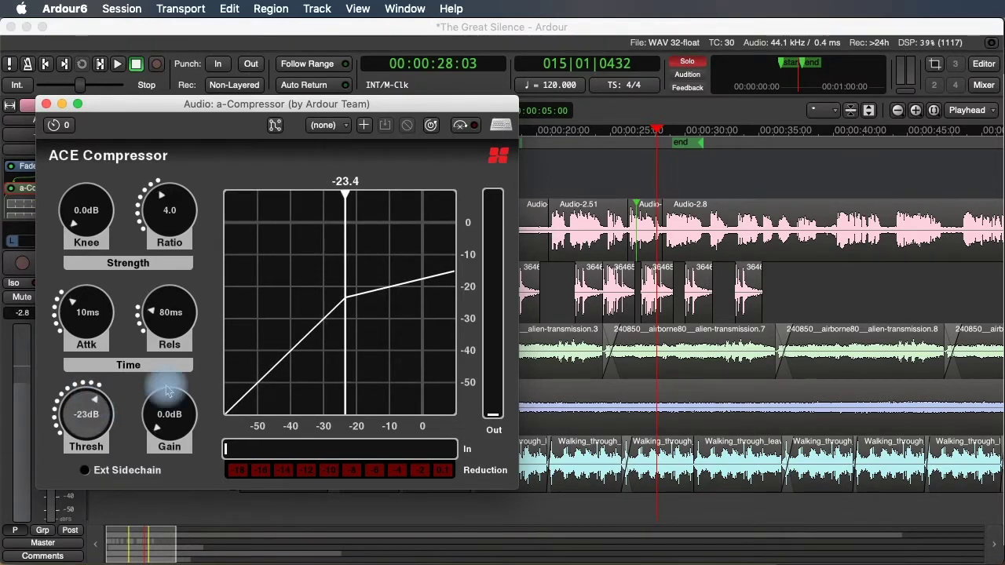
drag(86, 413, 130, 309)
Play the narration from about 27 seconds to 00:00:31:12 to hear it through the compressor
click(643, 131)
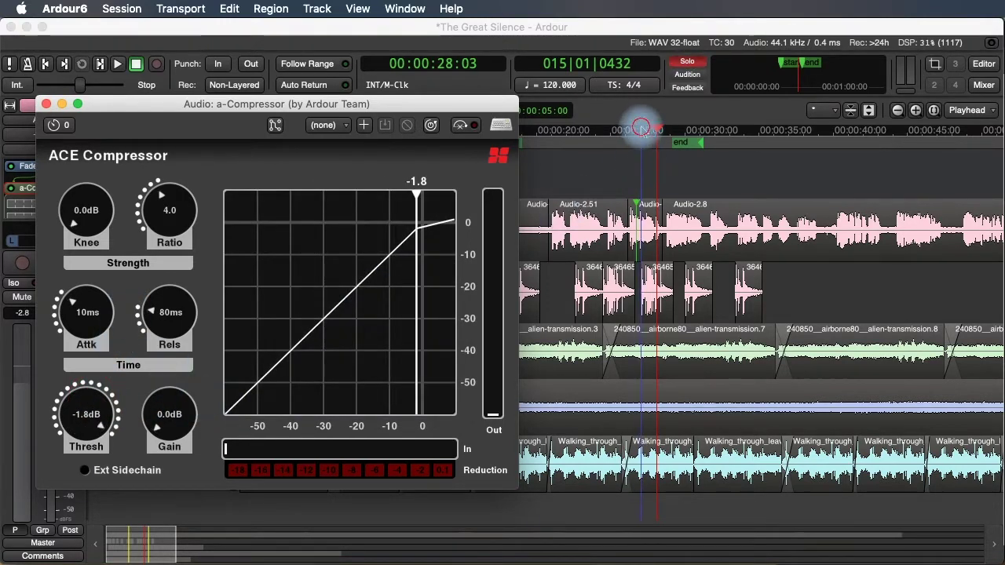
key(space)
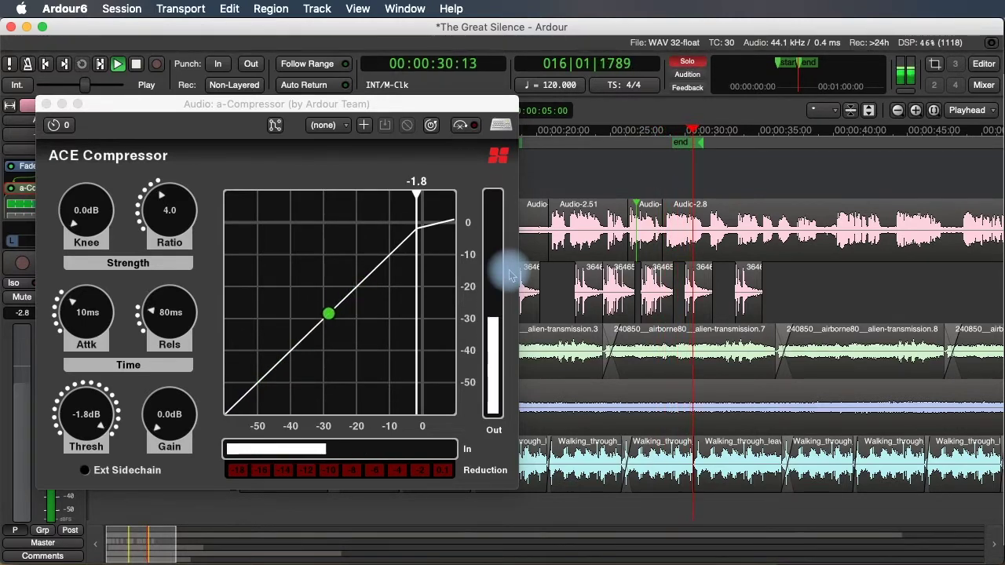
key(space)
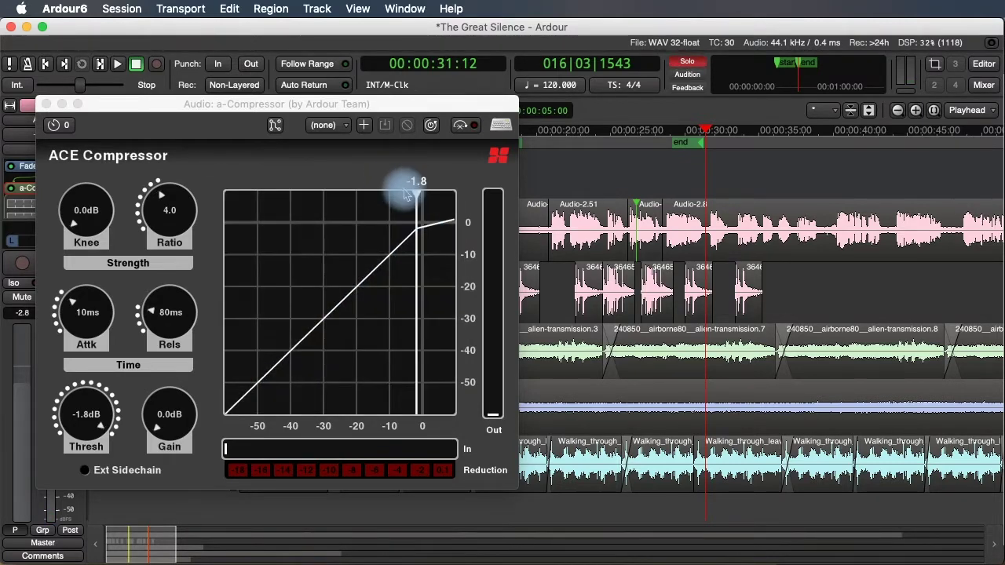
Lower the compressor's threshold to -29.3 dB
click(415, 195)
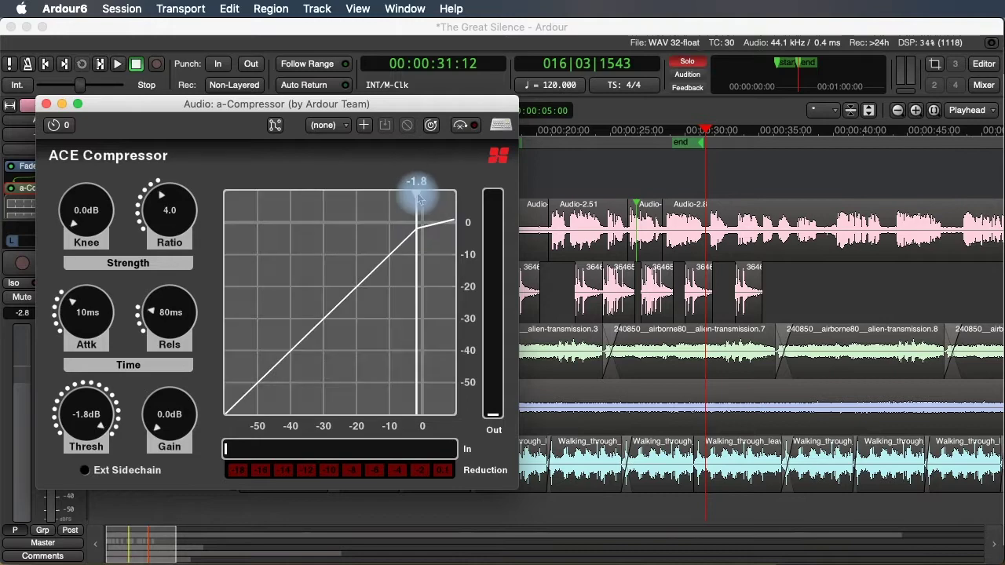
mouse_move(411, 185)
mouse_down()
mouse_move(353, 208)
mouse_move(295, 210)
mouse_move(297, 223)
mouse_up()
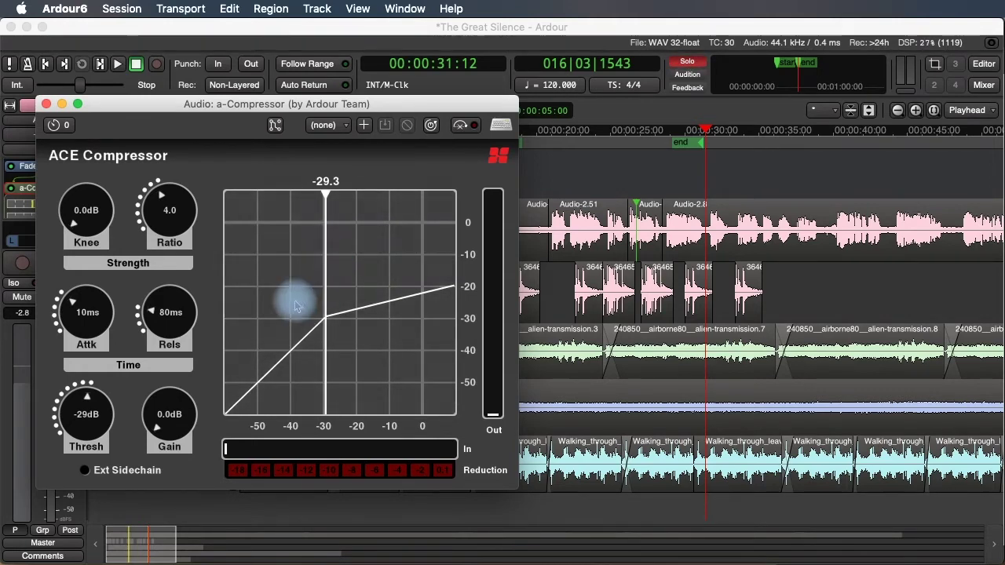
mouse_move(297, 306)
mouse_down()
mouse_move(299, 334)
mouse_move(332, 320)
mouse_move(314, 334)
mouse_up()
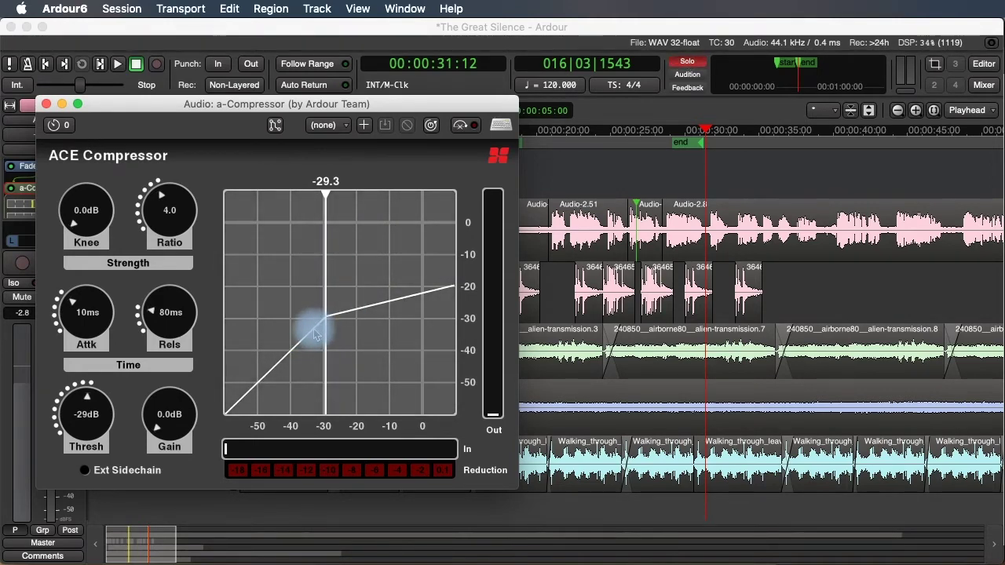
mouse_move(372, 312)
mouse_down()
mouse_move(337, 318)
mouse_move(345, 322)
mouse_move(278, 364)
mouse_move(459, 282)
mouse_up()
drag(238, 392, 231, 409)
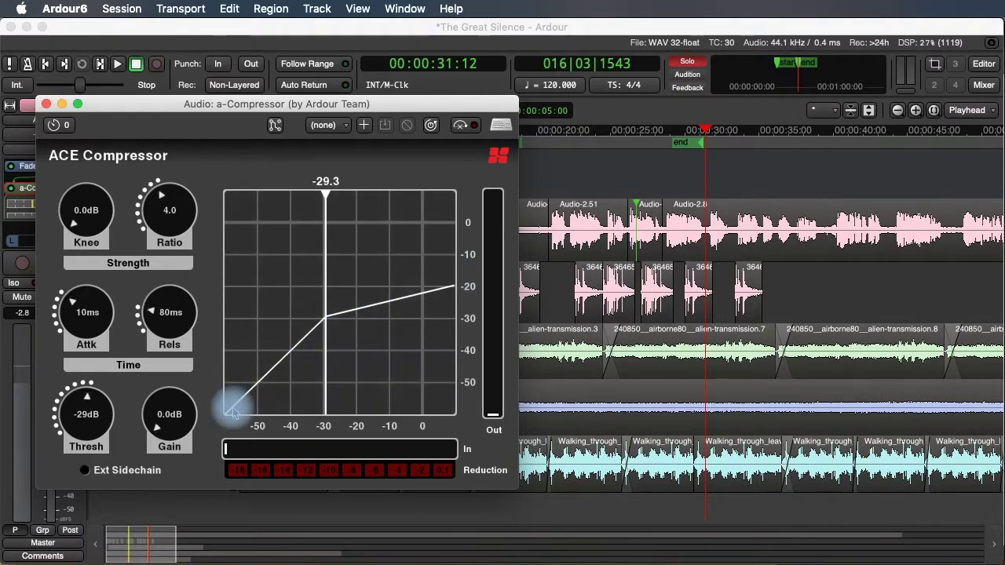
Set the compressor's threshold to -29.7 dB and play the soloed narration from about 20 seconds to 00:00:29:14
drag(322, 201, 259, 375)
mouse_move(242, 415)
mouse_down()
mouse_move(309, 330)
mouse_move(448, 292)
mouse_move(326, 321)
mouse_move(395, 326)
mouse_move(388, 321)
mouse_move(465, 286)
mouse_move(459, 292)
mouse_move(292, 202)
mouse_move(668, 158)
mouse_up()
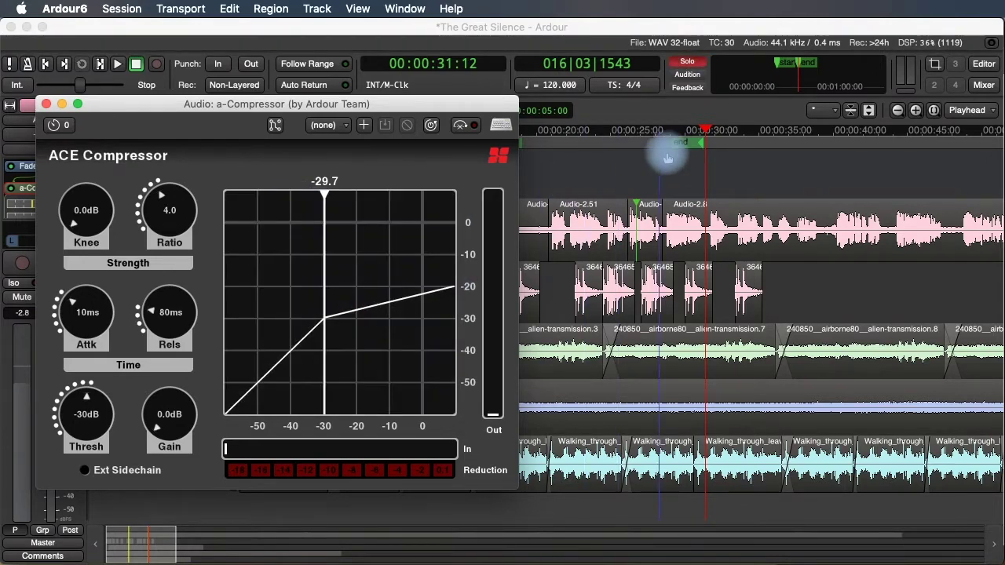
click(550, 133)
key(space)
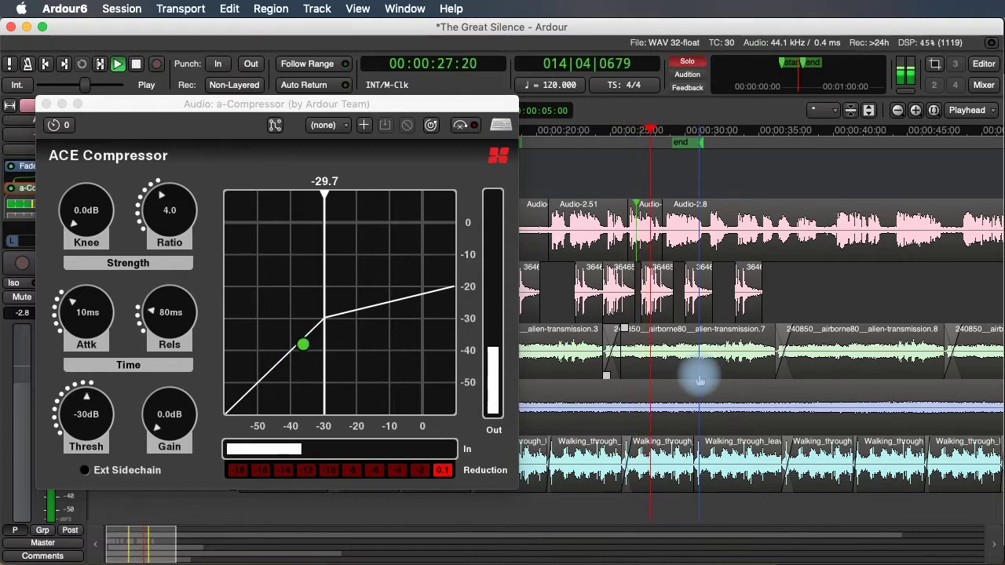
key(space)
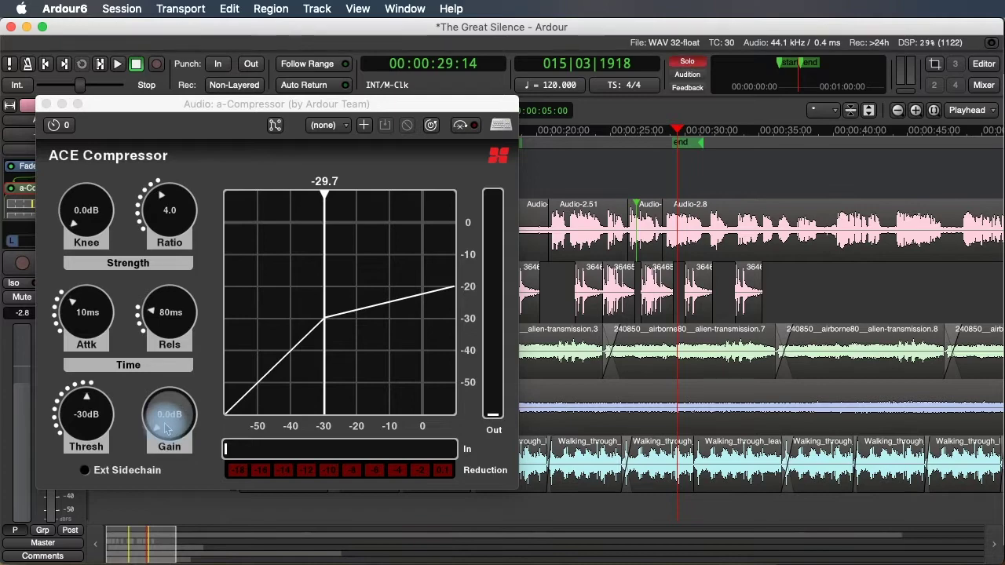
Try a compressor make-up gain of 18 dB and play the narration from 00:00:20:15 to 00:00:31:06
drag(165, 427, 197, 302)
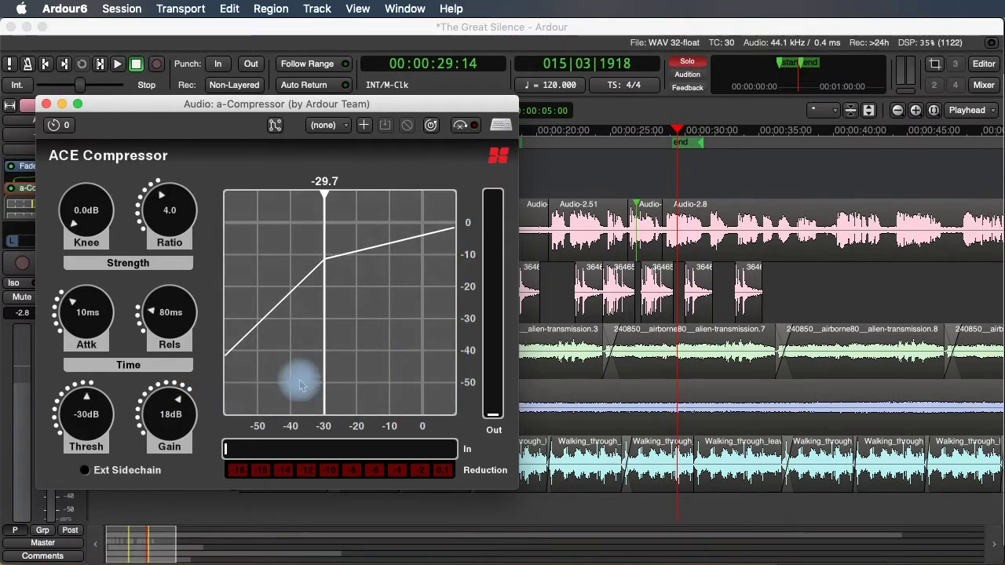
click(547, 135)
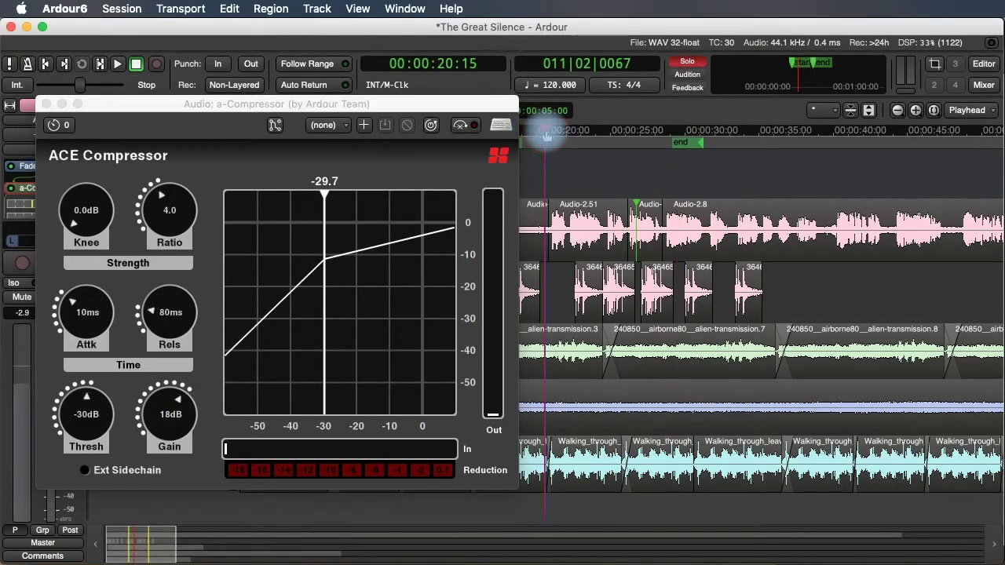
key(space)
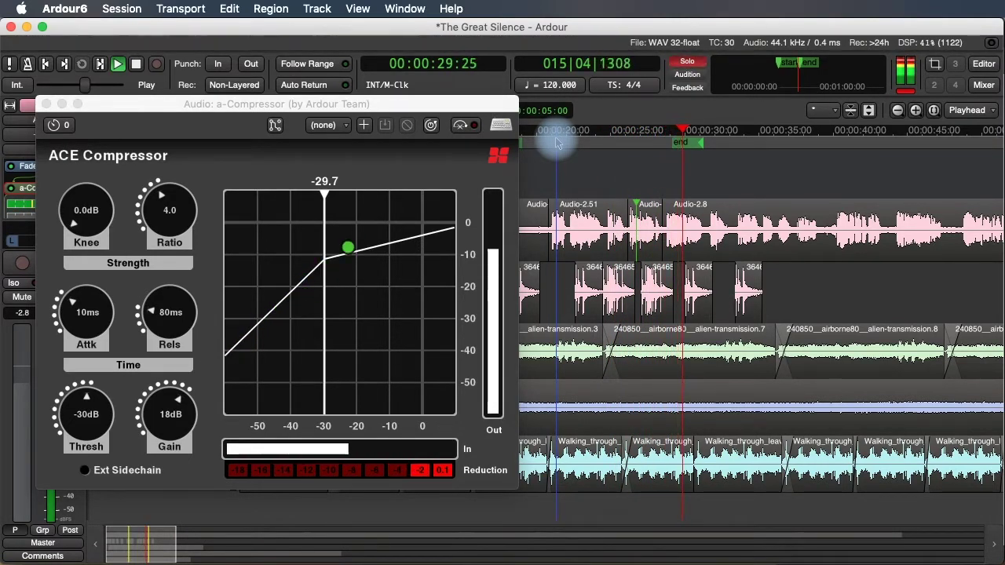
key(space)
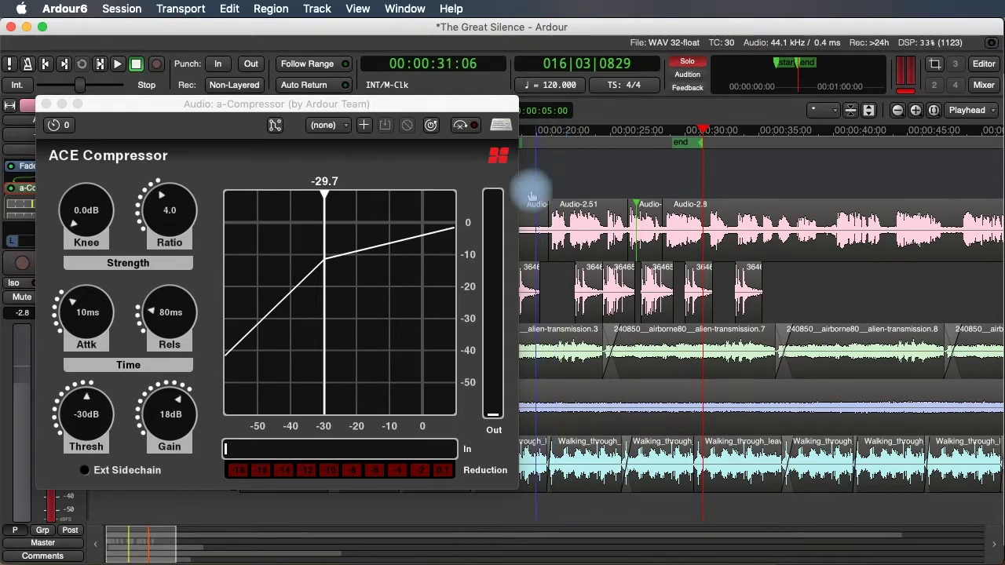
Set the compressor's gain to 9.8 dB, its ratio to 2.1 and its knee to 1.5 dB
click(173, 416)
drag(173, 416, 176, 476)
drag(149, 212, 162, 243)
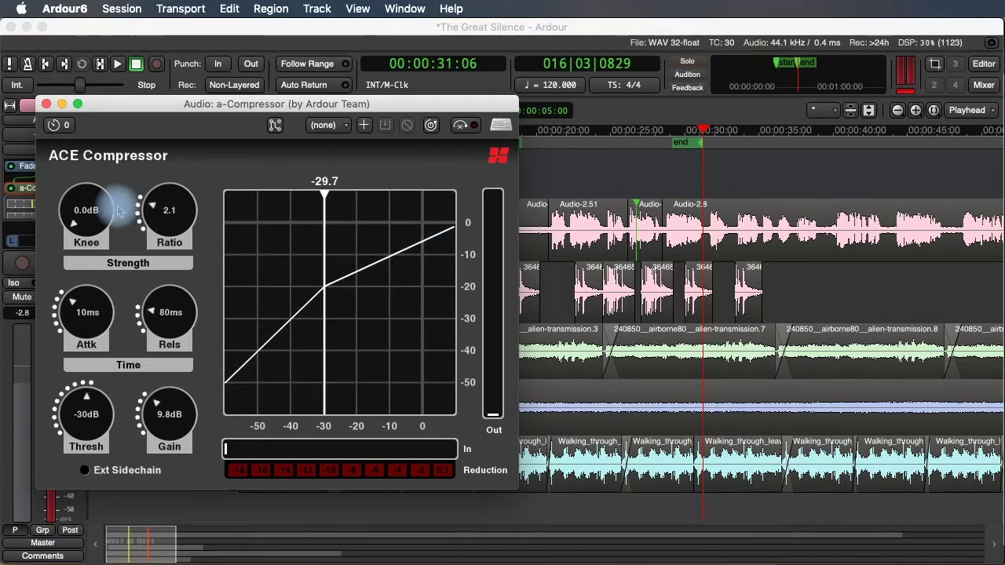
drag(90, 216, 89, 155)
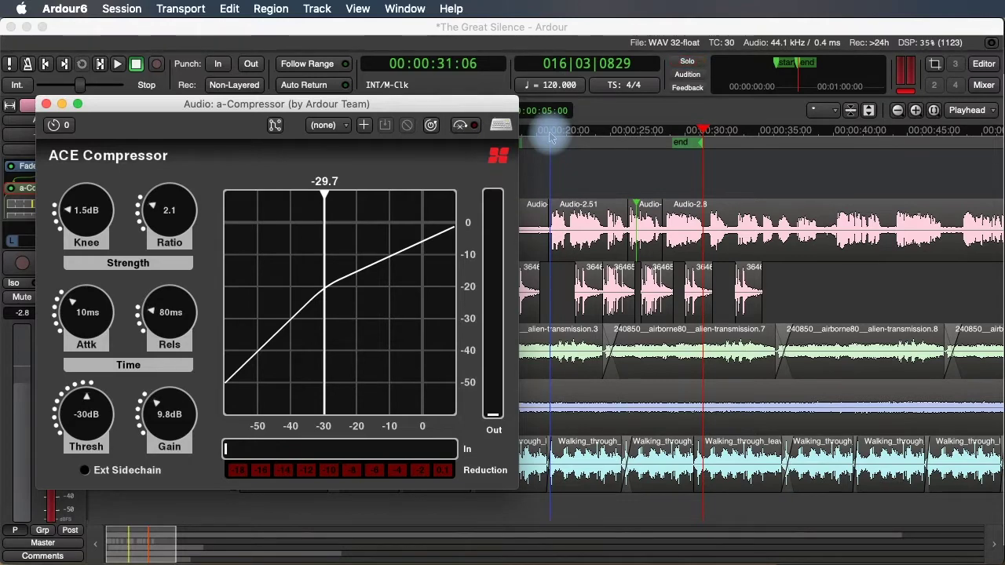
Play the soloed narration from 00:00:20:26 to past 30 seconds to check the compressor settings
click(550, 135)
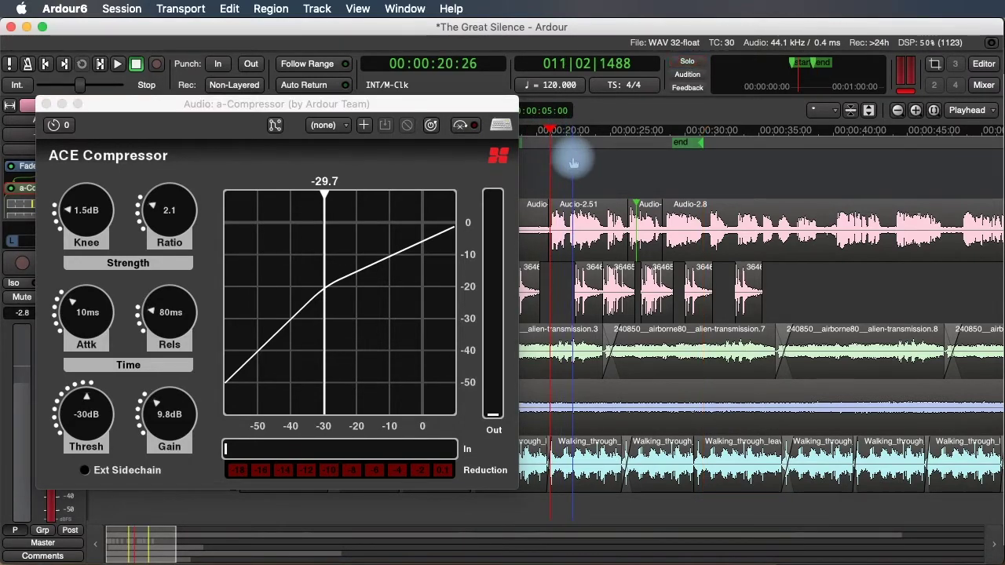
key(space)
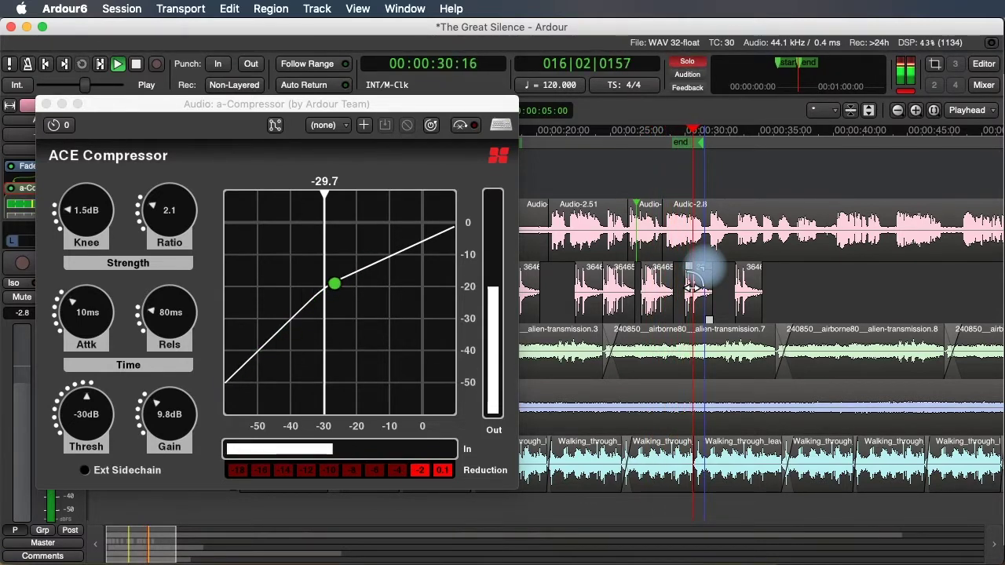
key(space)
Close the compressor window and play the narration together with the other tracks up to 00:00:32:25
mouse_move(590, 125)
mouse_down()
mouse_move(545, 124)
mouse_move(540, 135)
mouse_move(535, 126)
mouse_up()
key(space)
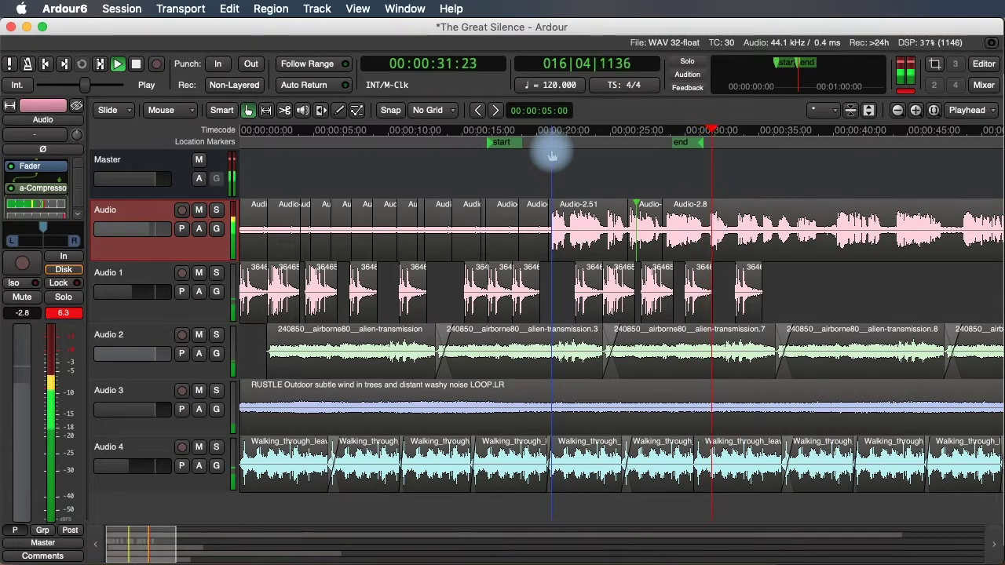
key(space)
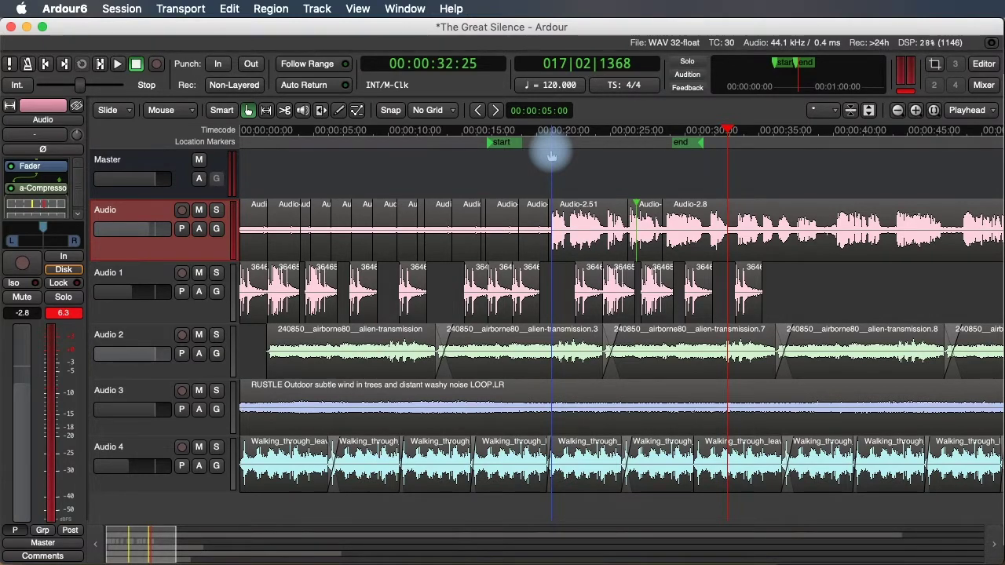
Select the background tracks Audio 1 to Audio 4 to review which ones accompany the narration
click(135, 308)
click(145, 336)
click(153, 390)
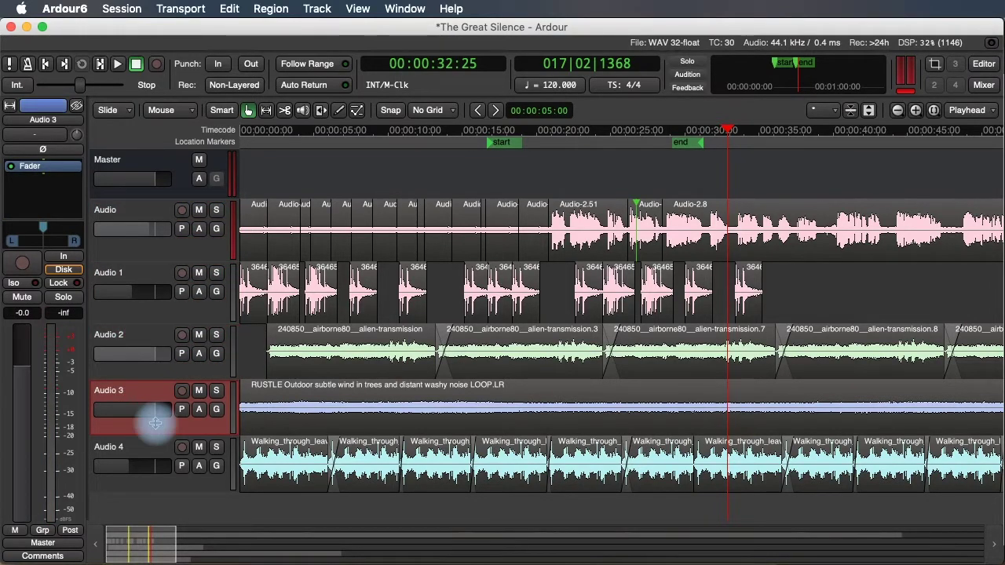
click(152, 444)
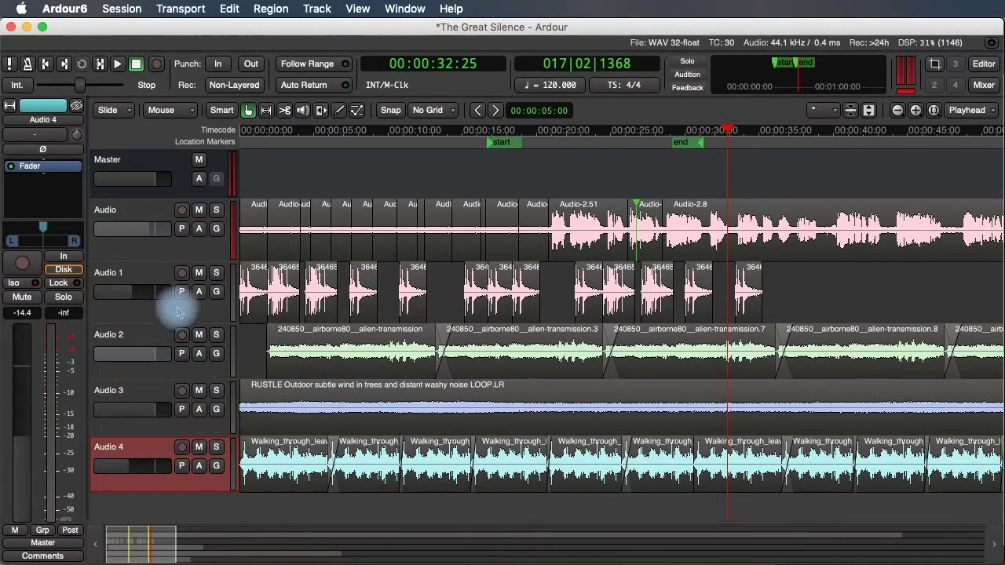
Show the fader automation lane of the Audio 1 track
click(198, 291)
click(222, 361)
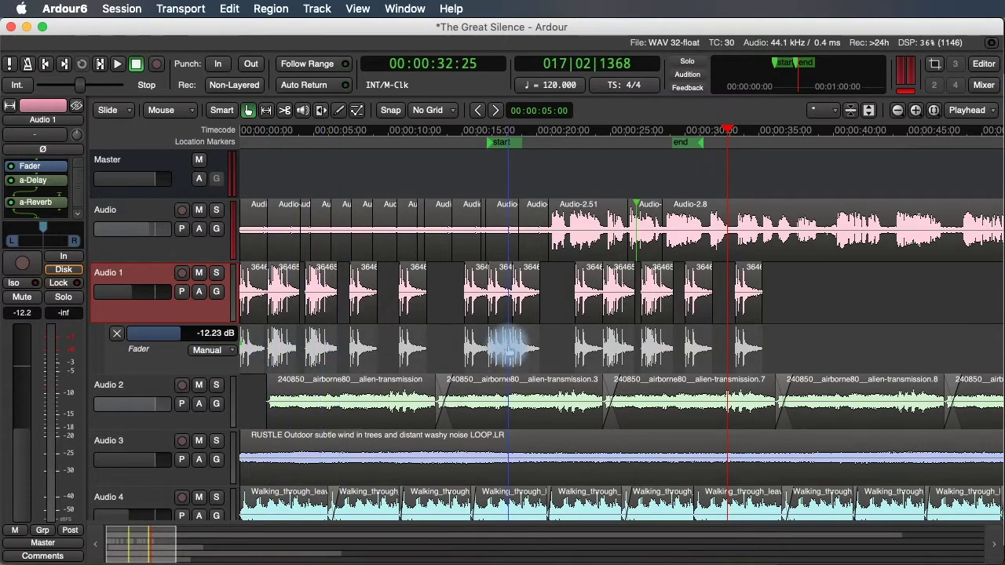
click(279, 342)
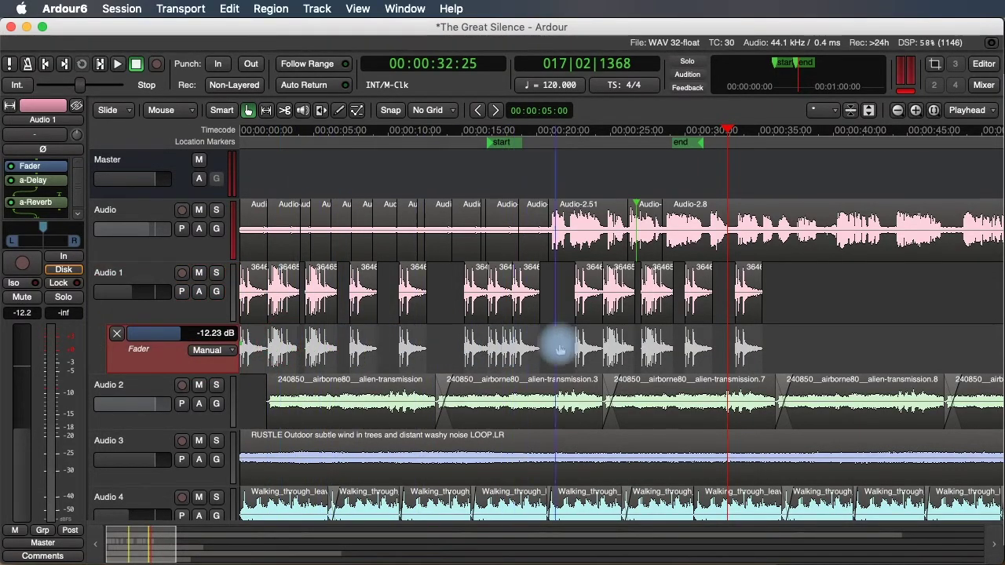
Try a fader automation curve on Audio 1 that falls from about 20 seconds to -29.69 dB near 30 seconds
click(338, 110)
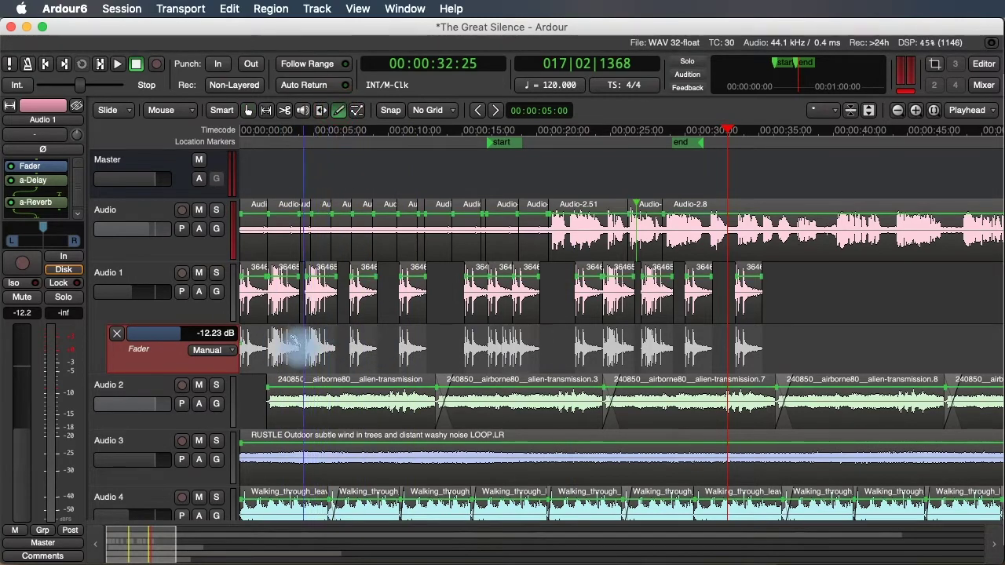
click(299, 351)
drag(463, 363, 563, 338)
drag(296, 352, 295, 338)
drag(628, 345, 714, 355)
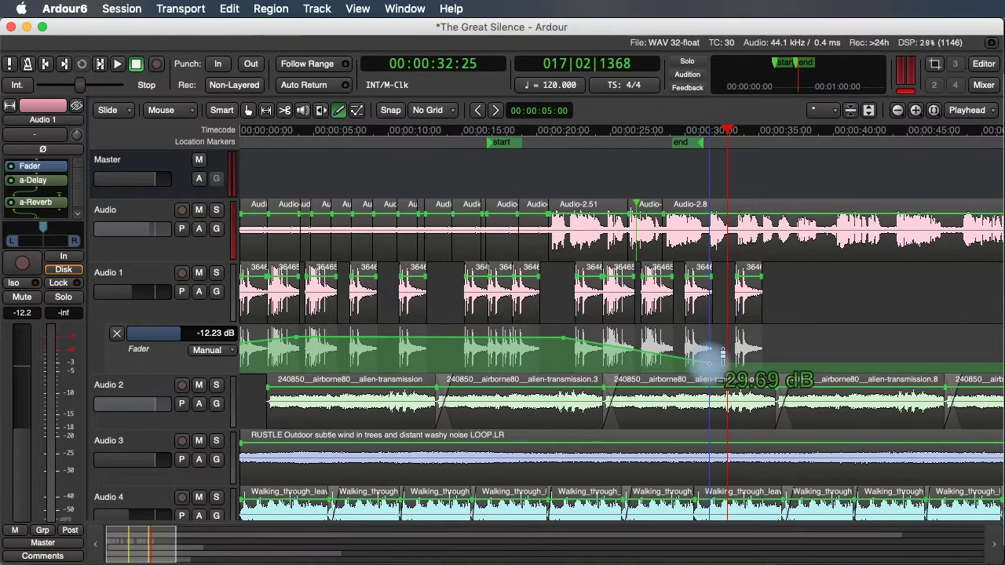
Undo all the fader automation points on Audio 1 and hide its automation lane
key(super+z)
key(super+z)
key(super+z)
key(super+z)
key(super+z)
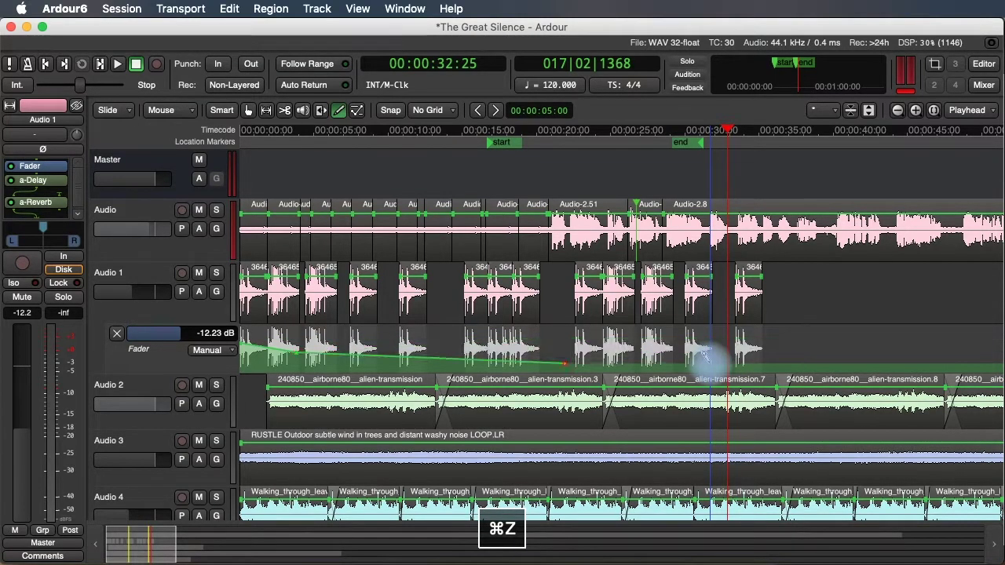
key(super+z)
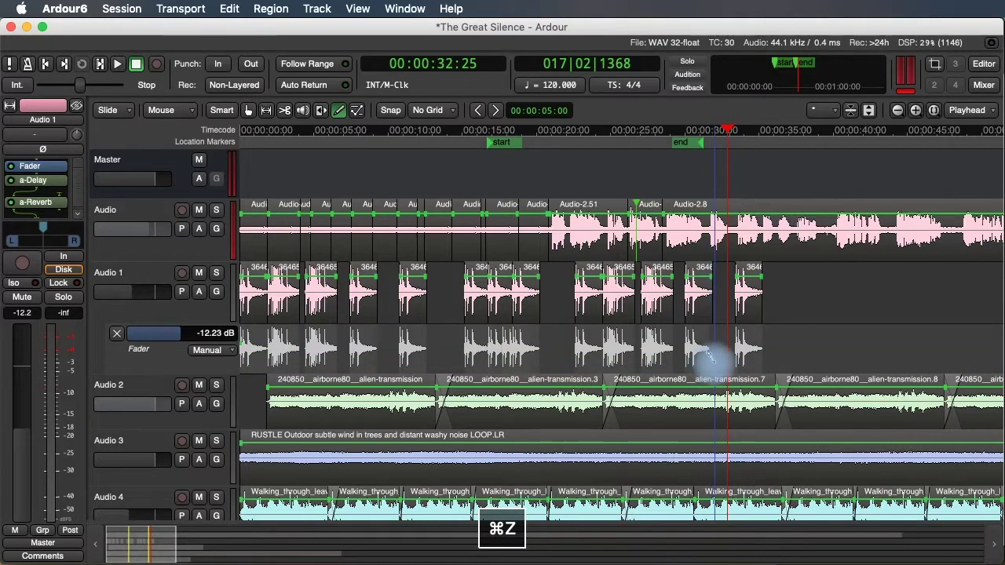
click(115, 336)
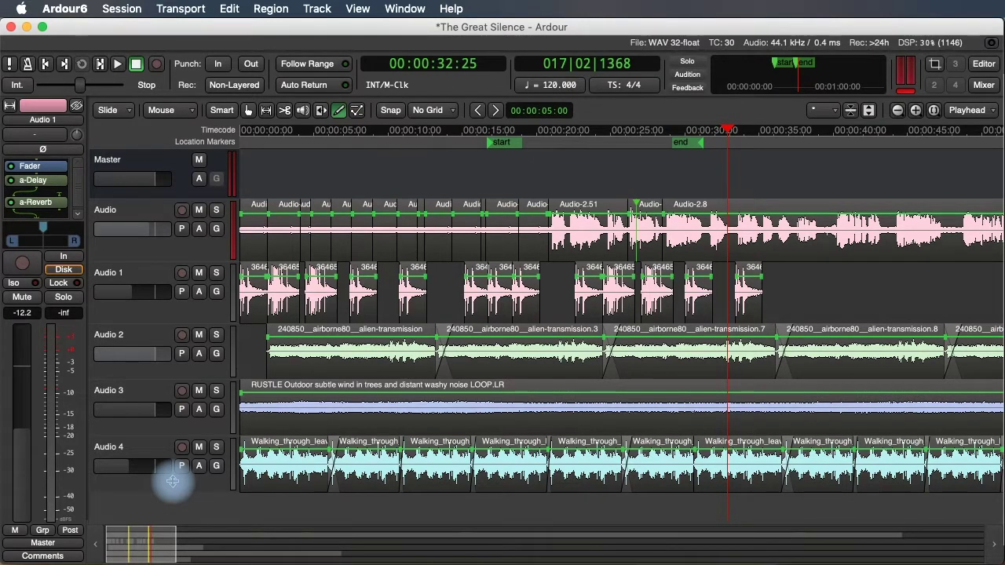
Switch to the mixer view and add one stereo audio bus at the last position
click(979, 85)
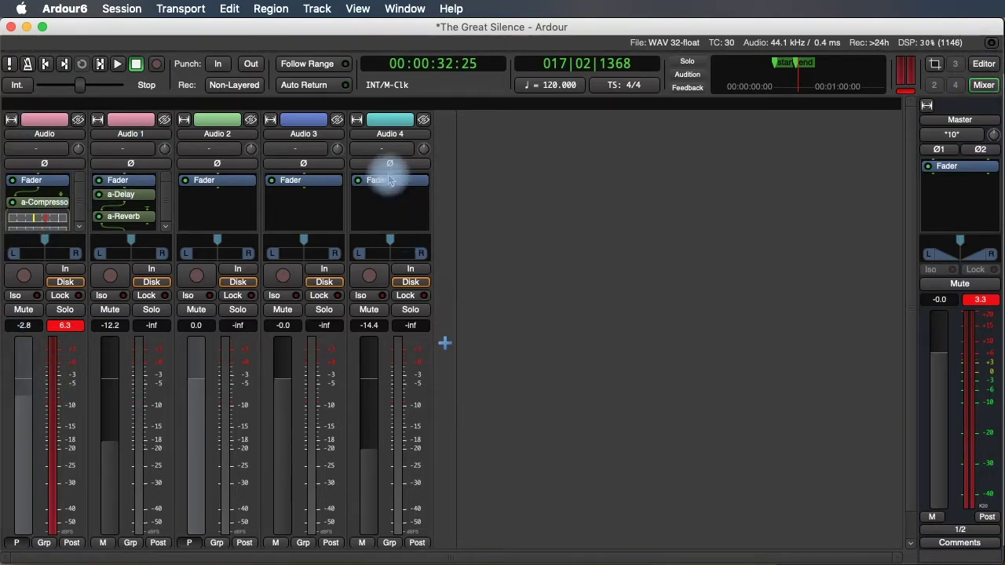
click(445, 344)
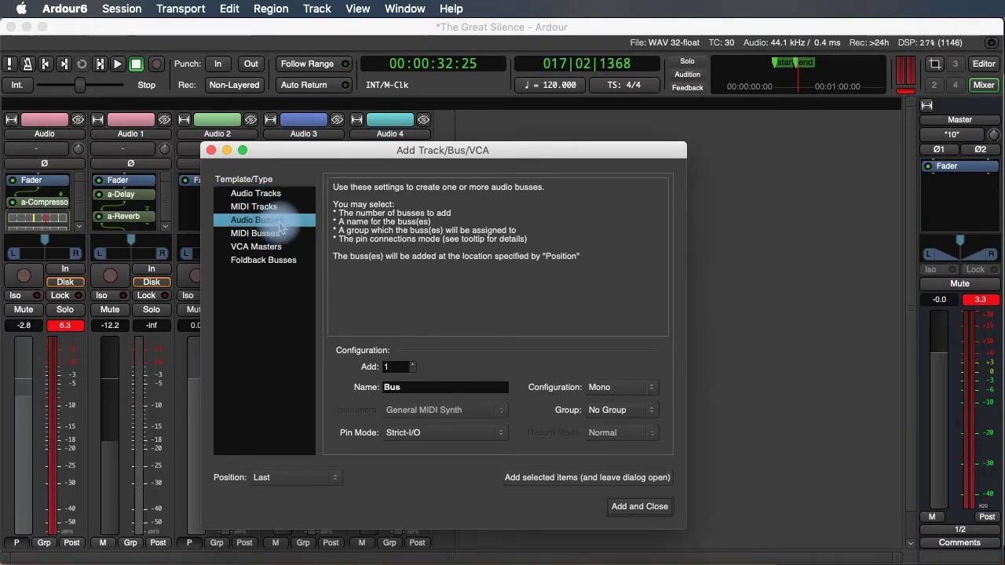
click(595, 388)
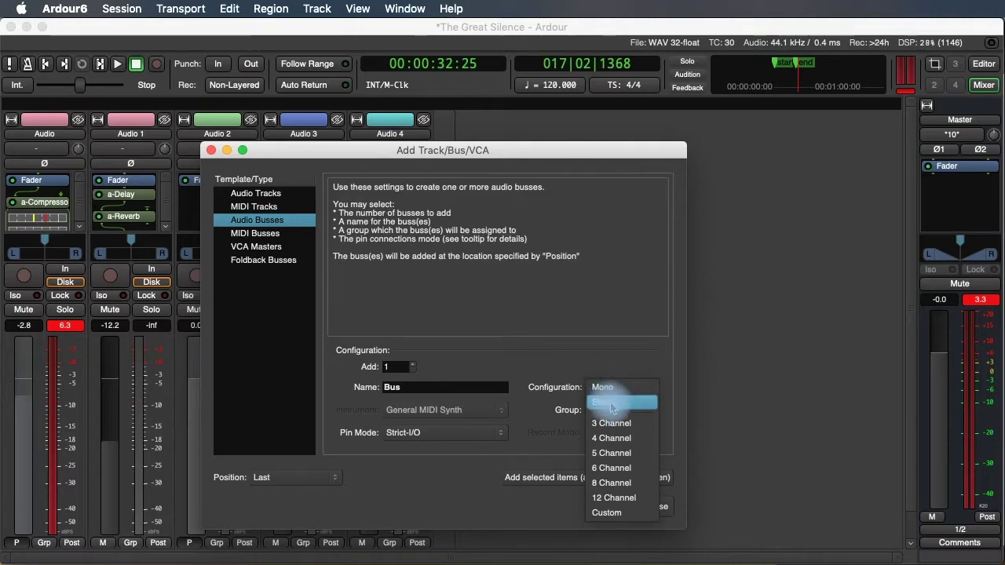
click(611, 403)
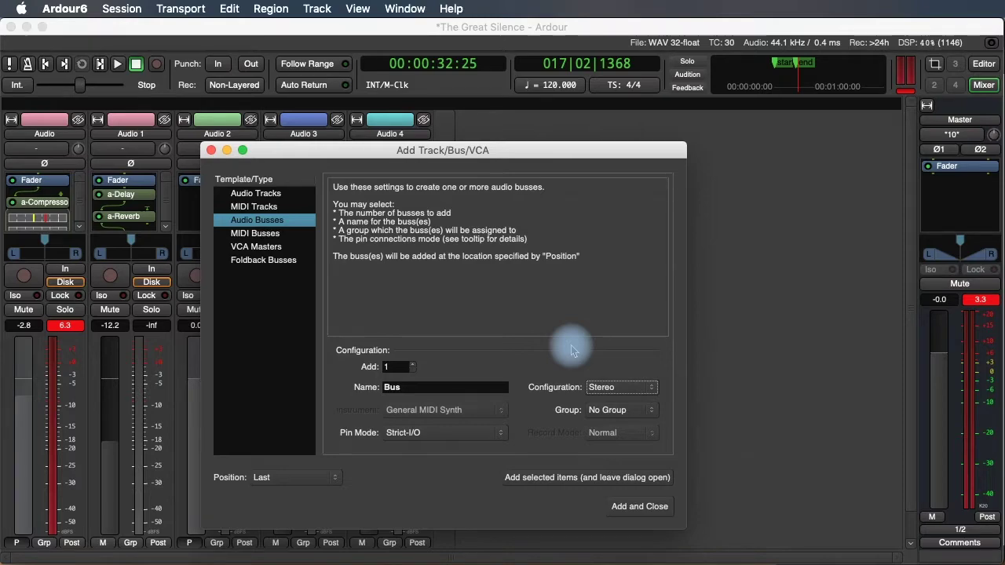
click(638, 507)
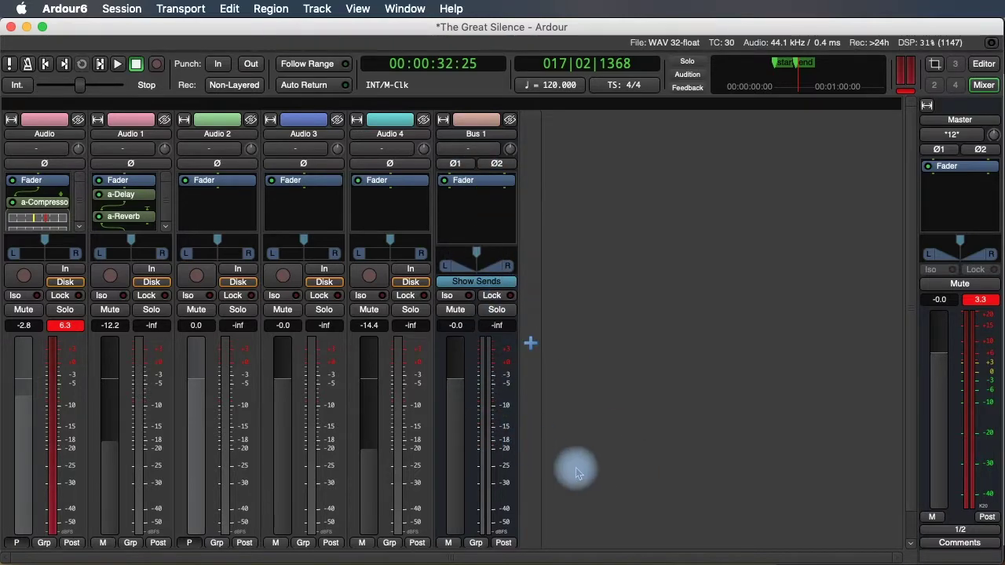
Route the outputs of the Audio 1 and Audio 2 tracks to Bus 1
scroll(579, 471, down, 1)
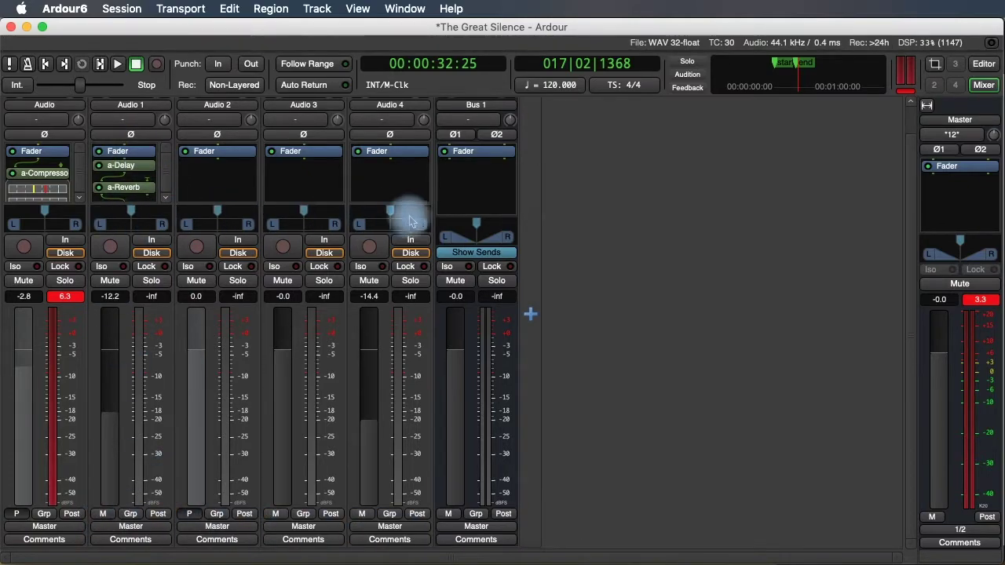
click(158, 527)
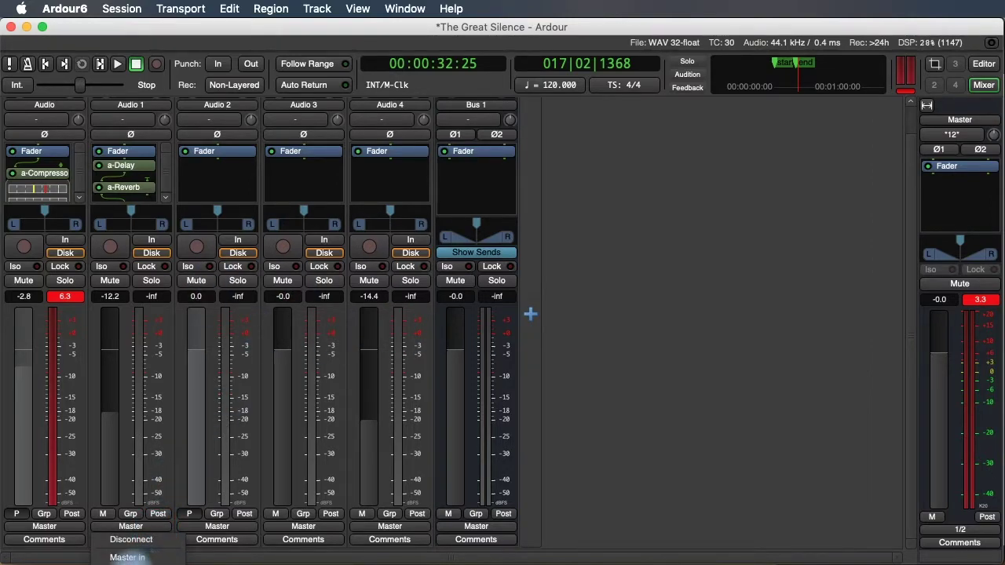
click(130, 556)
click(217, 527)
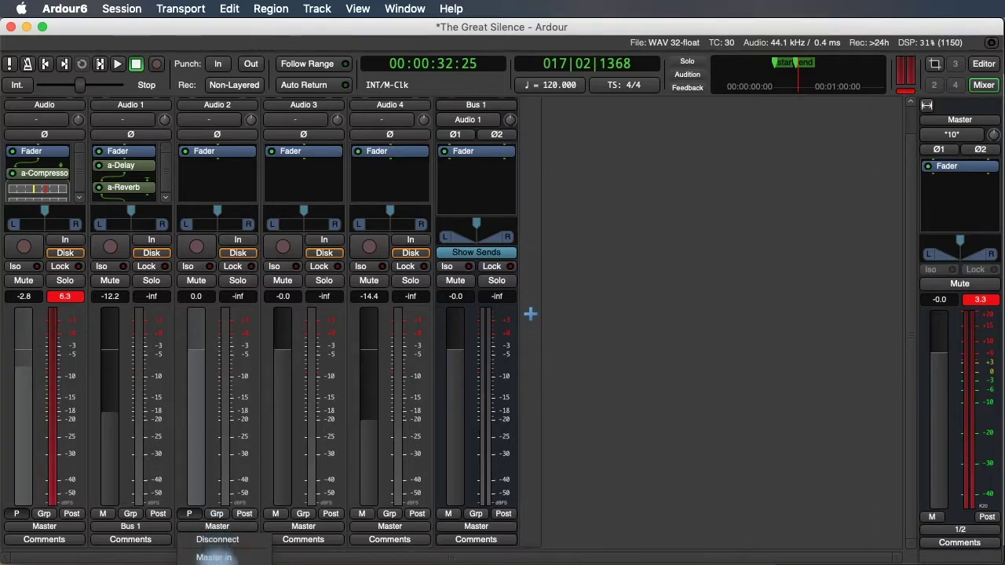
click(214, 556)
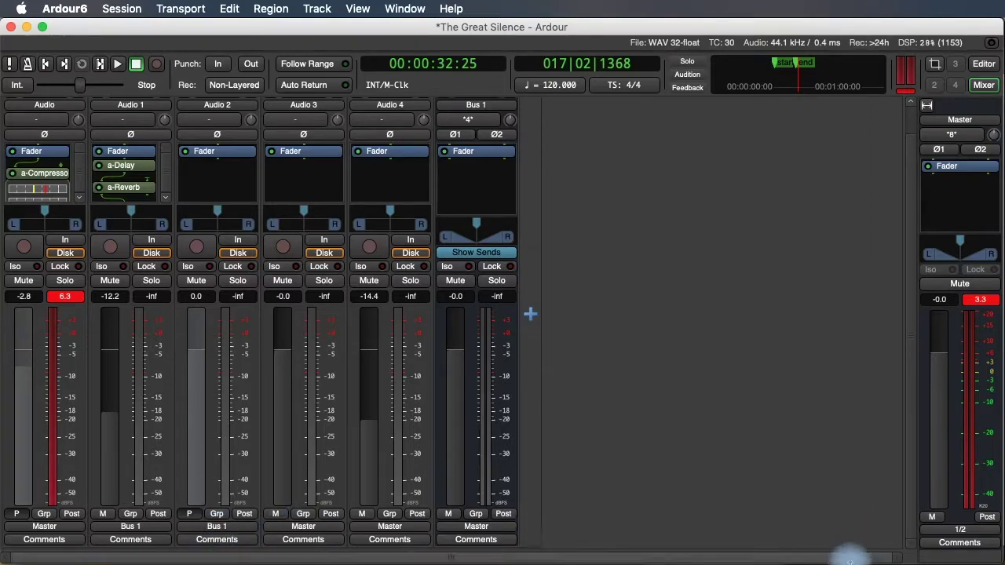
Route the outputs of the Audio 3 and Audio 4 tracks to Bus 1
drag(850, 559, 848, 518)
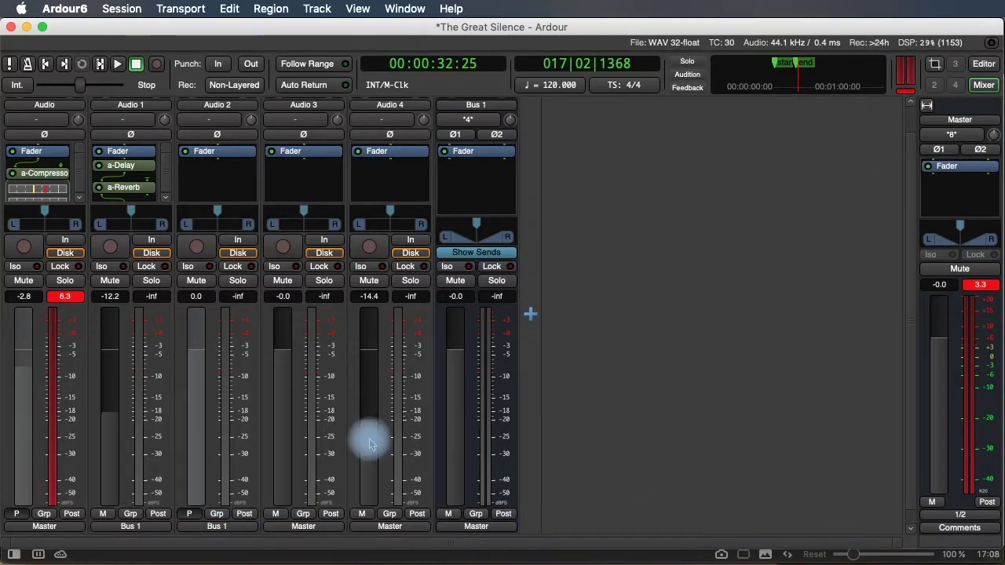
scroll(524, 462, down, 1)
click(303, 512)
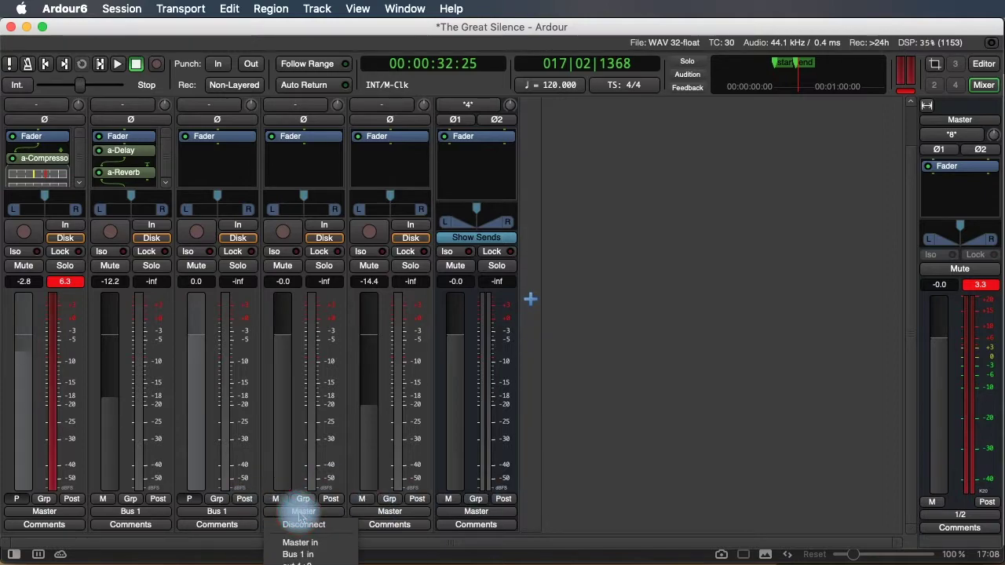
click(308, 557)
click(410, 512)
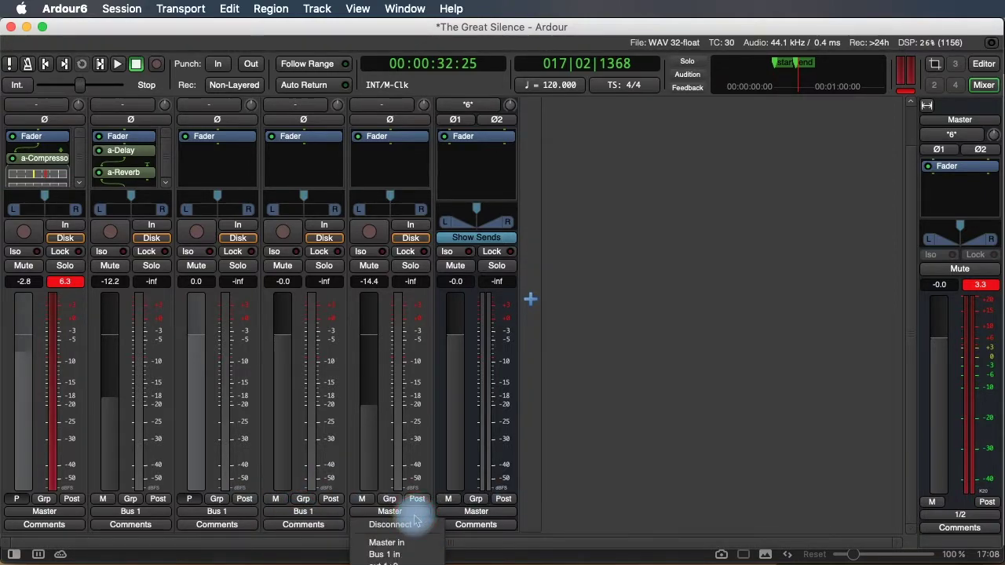
click(402, 556)
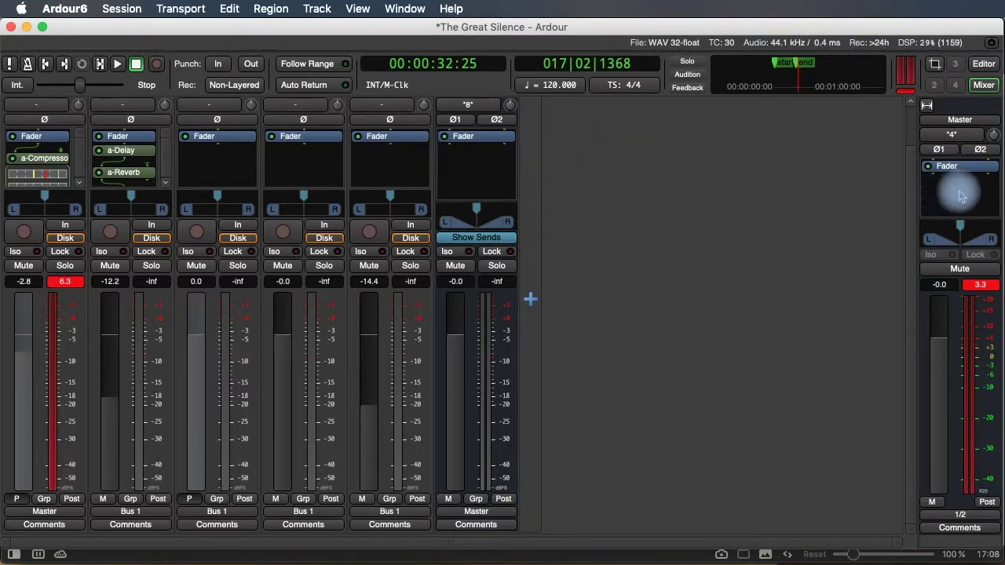
right_click(474, 163)
click(460, 322)
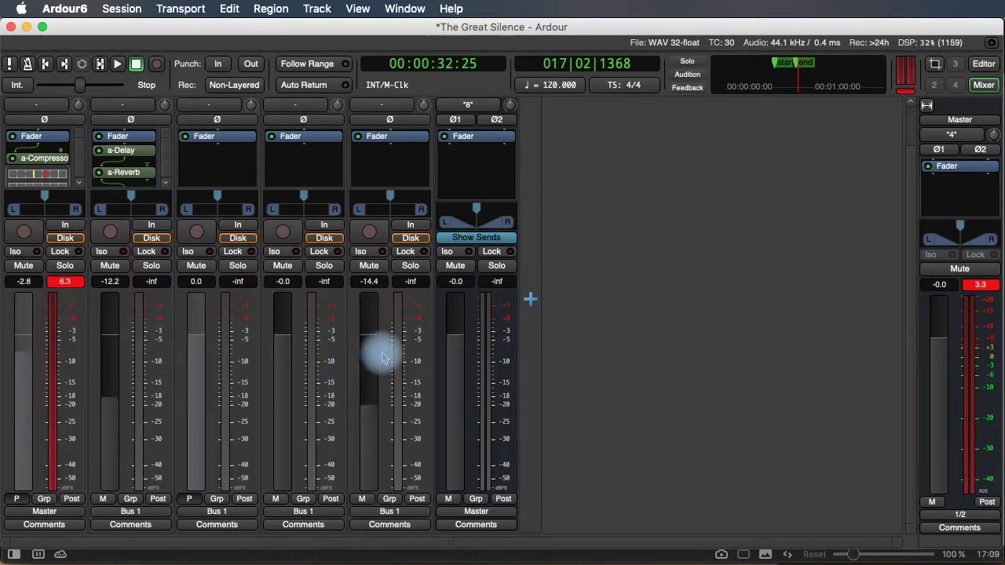
Switch to the editor view and reduce the heights of the Audio, Audio 1, Audio 2, Audio 3 and Audio 4 tracks
click(983, 66)
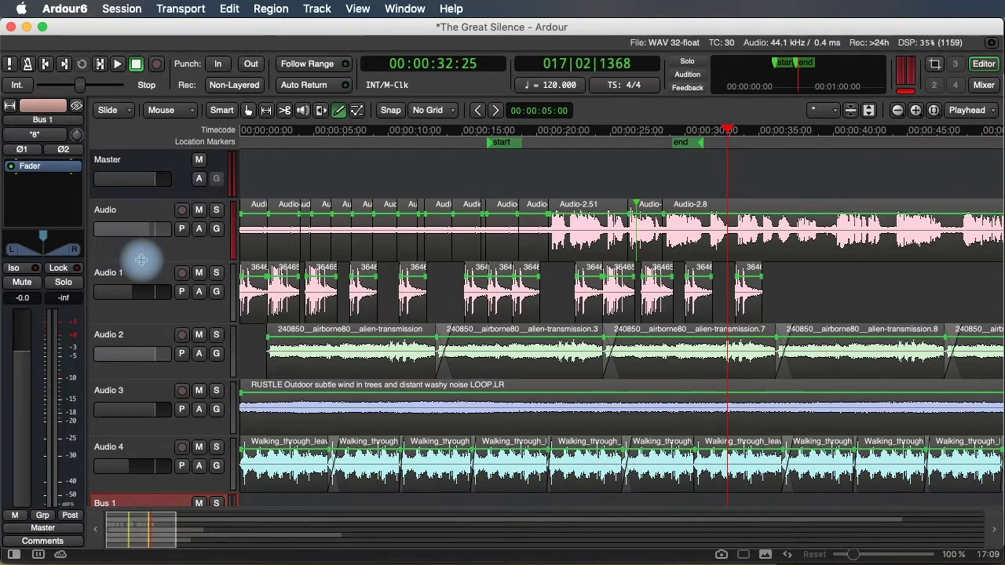
drag(141, 260, 150, 222)
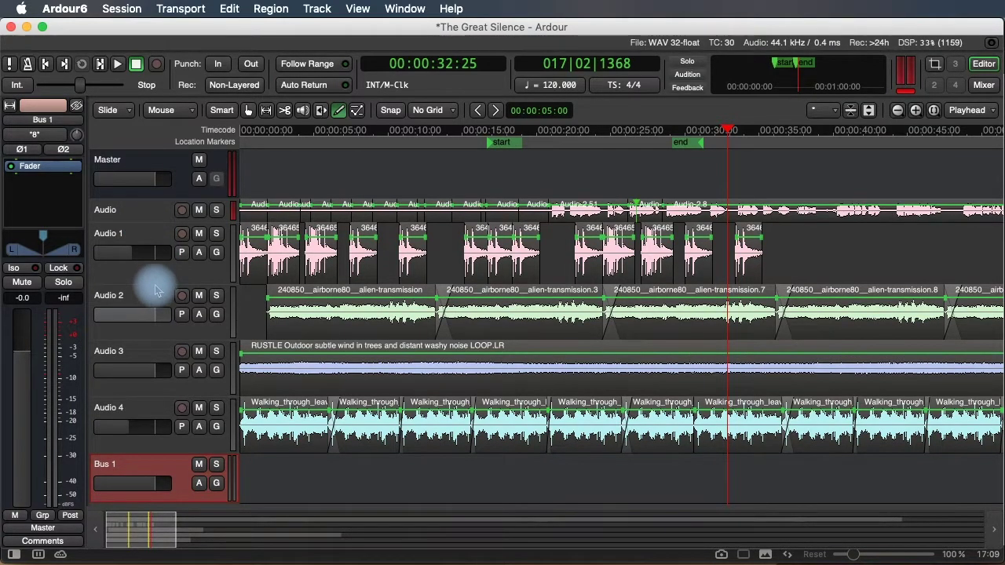
drag(153, 284, 149, 240)
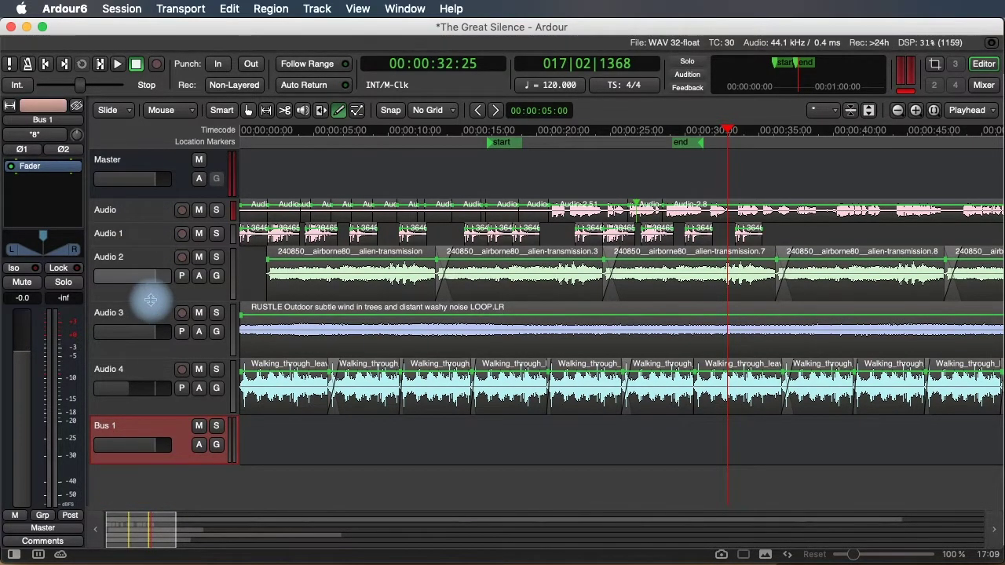
drag(148, 301, 149, 287)
drag(147, 342, 149, 333)
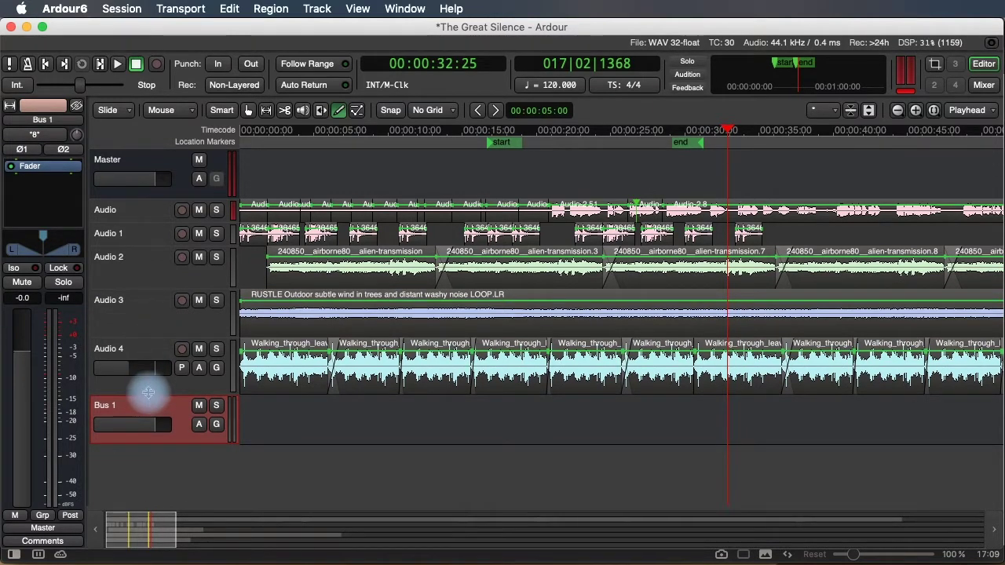
drag(147, 392, 150, 377)
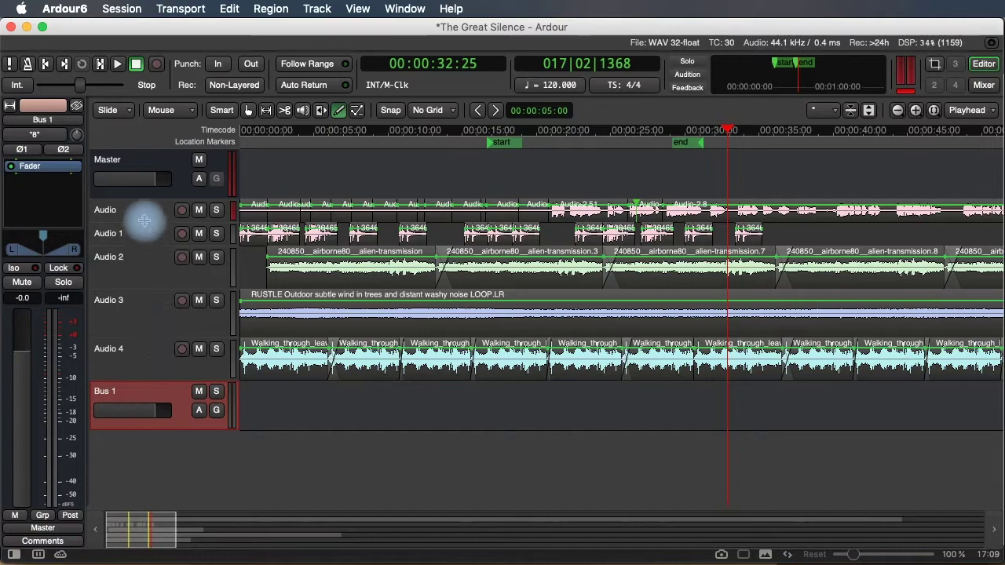
Enlarge the narration track Audio again and shrink the Audio 2, Audio 3 and Audio 4 tracks further
drag(145, 221, 145, 259)
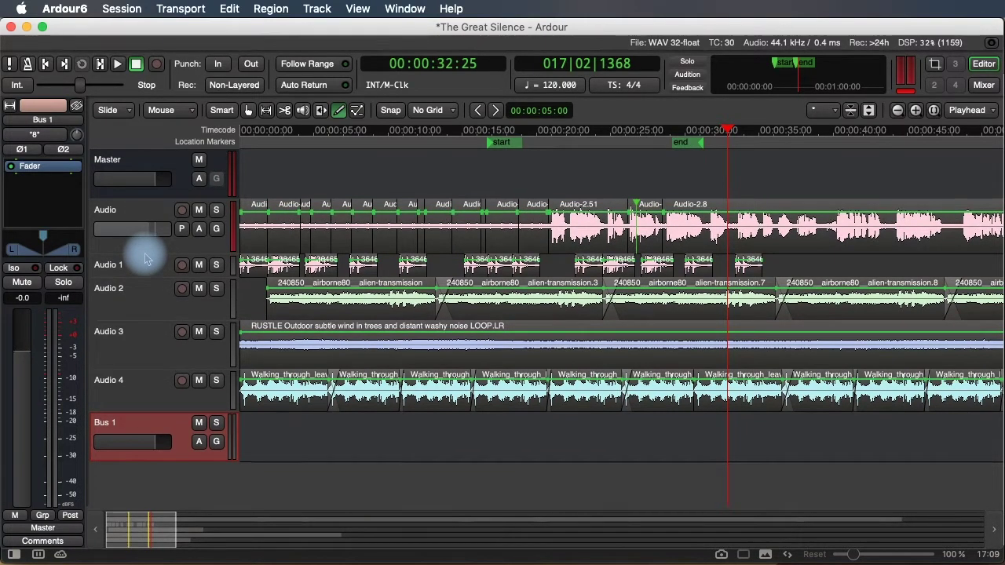
drag(145, 320, 142, 305)
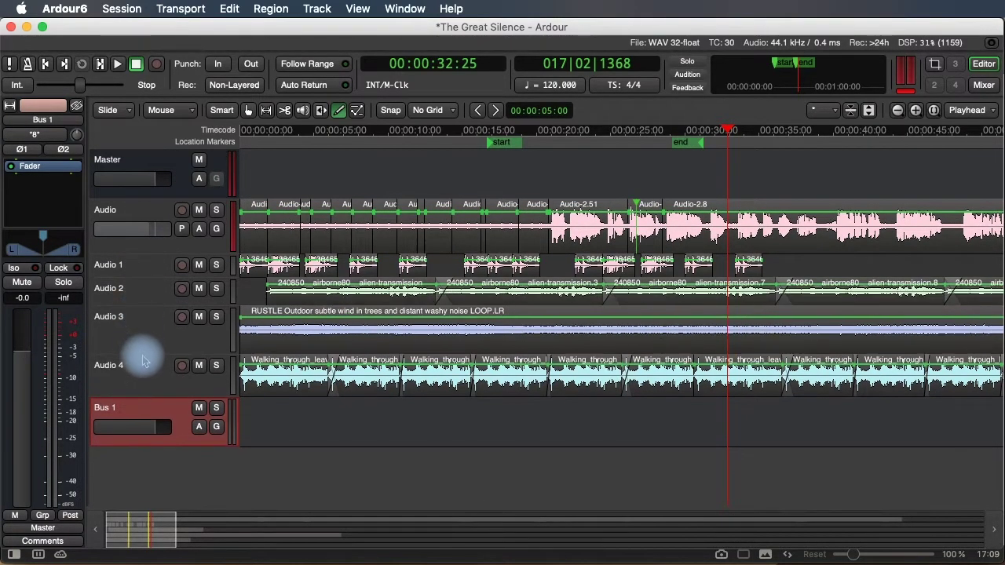
drag(145, 353, 146, 336)
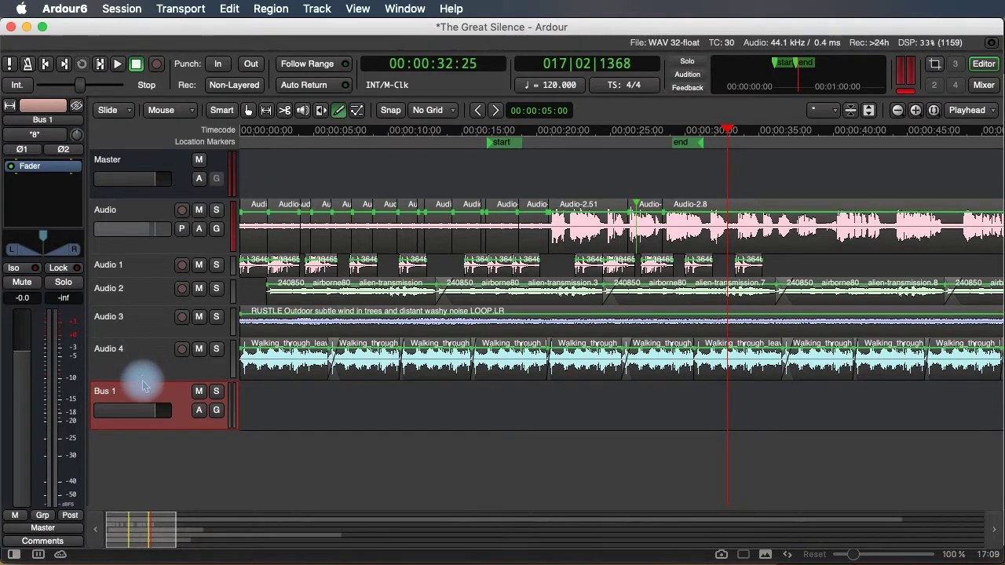
drag(143, 383, 135, 370)
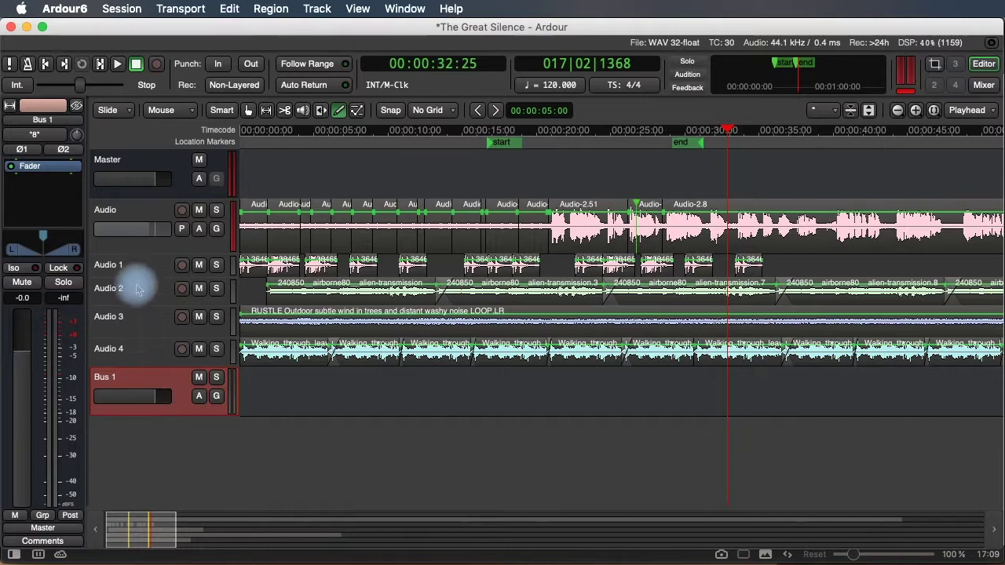
drag(139, 370, 139, 353)
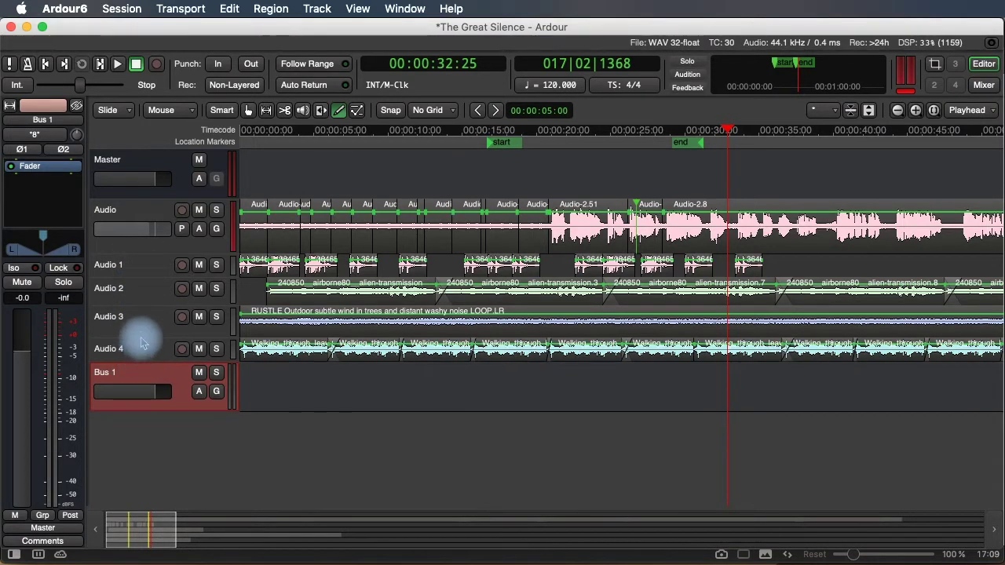
click(142, 347)
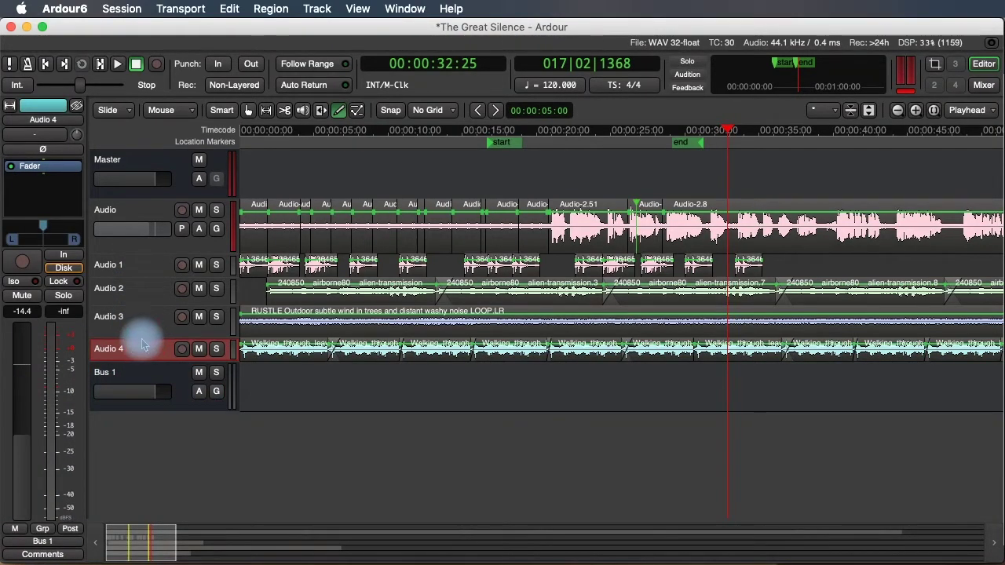
click(139, 326)
drag(139, 331, 139, 326)
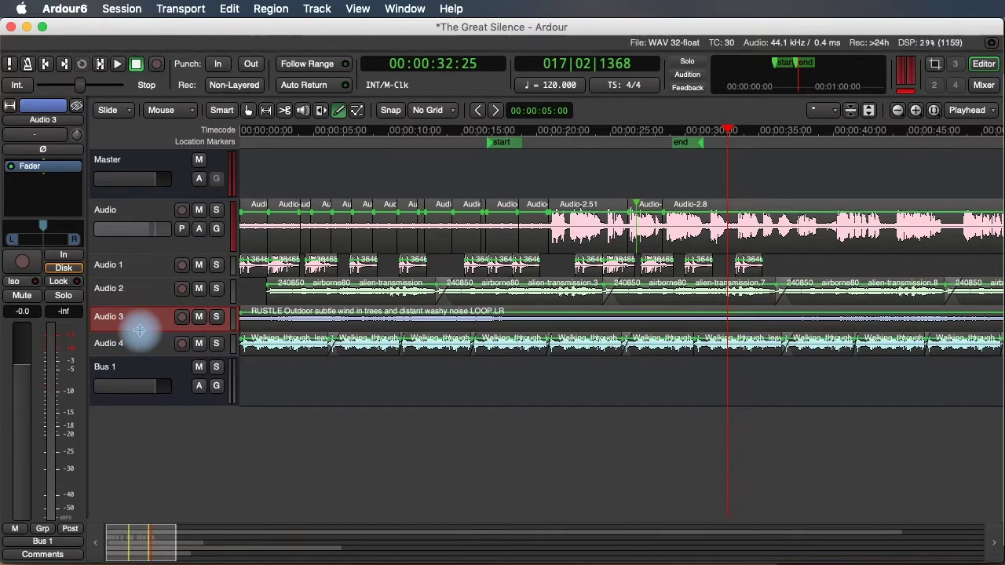
Play the session from about 22 seconds to hear the narration with the background tracks, then stop playback
click(575, 135)
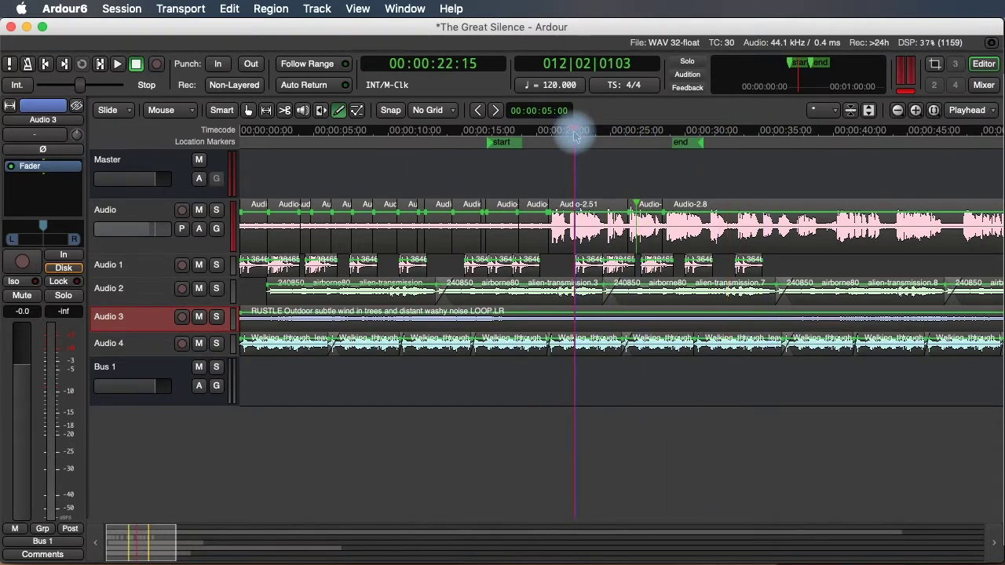
key(space)
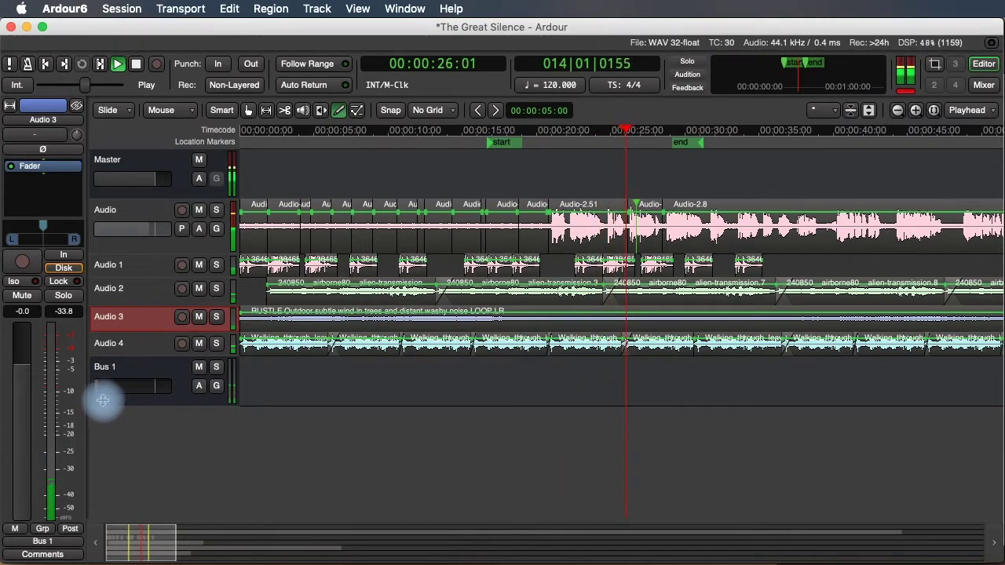
key(space)
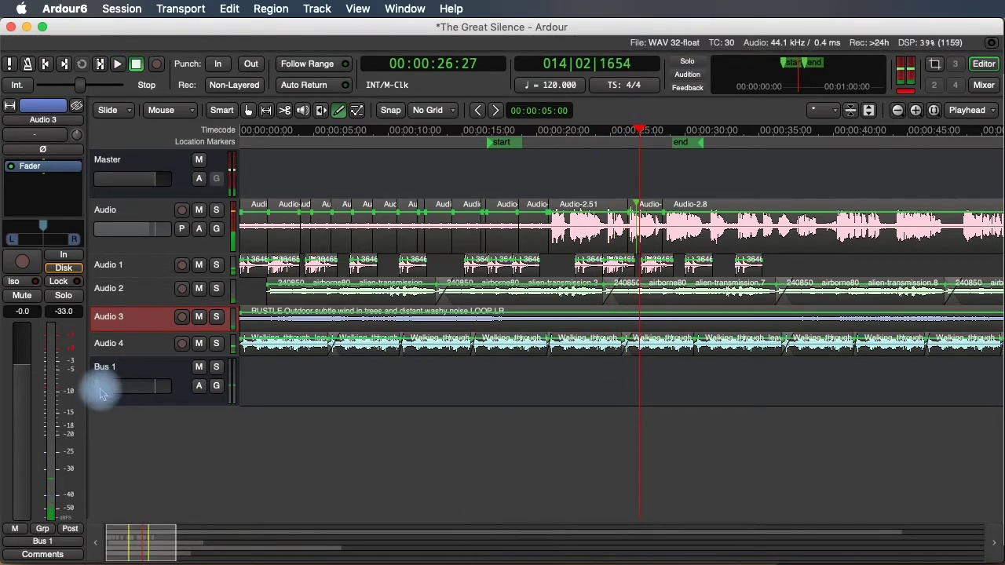
Show the fader automation lane for Bus 1 and set its automation mode to Play
click(199, 386)
click(203, 437)
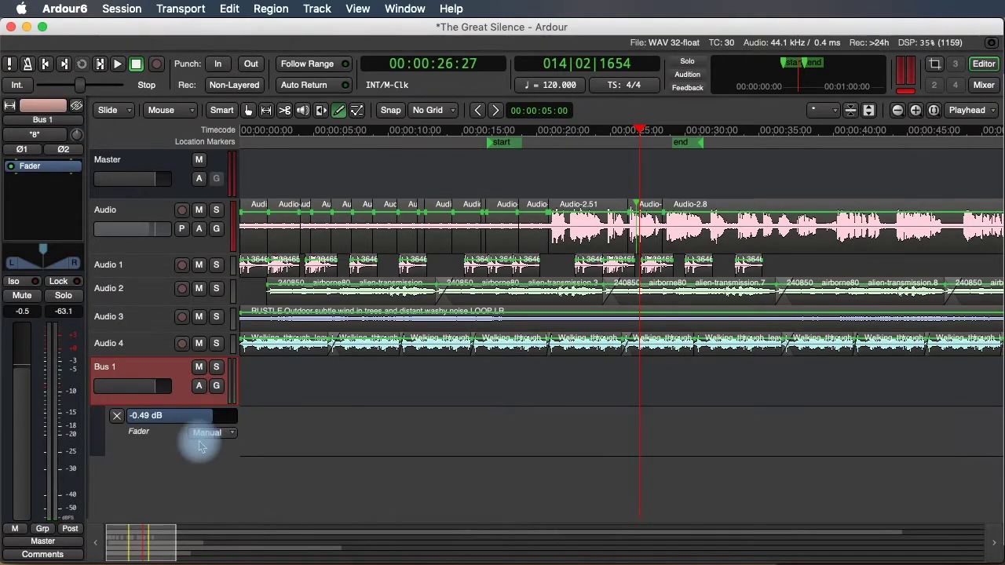
click(201, 433)
click(205, 447)
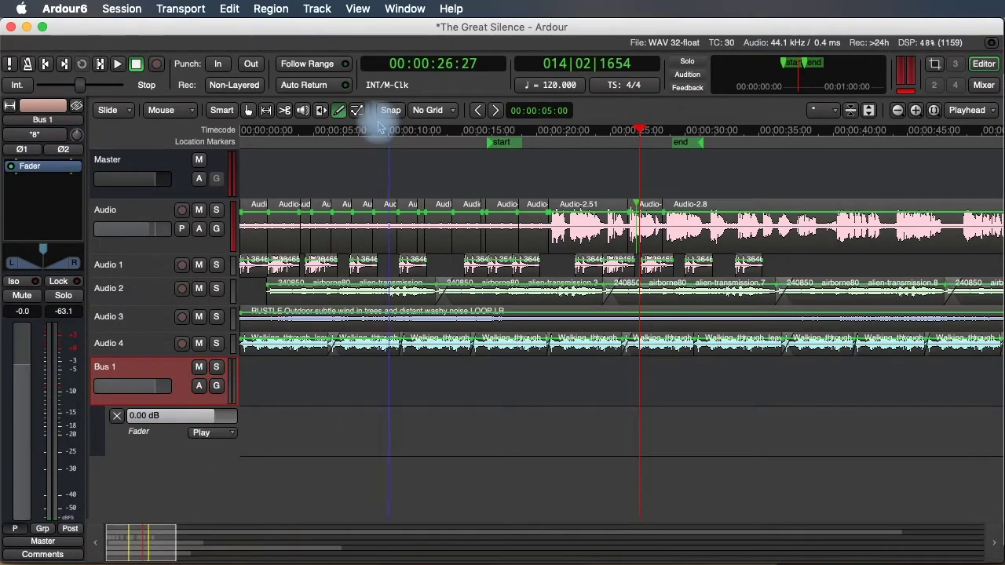
Draw a Bus 1 fader fade from -1.13 dB at about 17 seconds to -22.69 dB at about 24 seconds and play it back
click(494, 420)
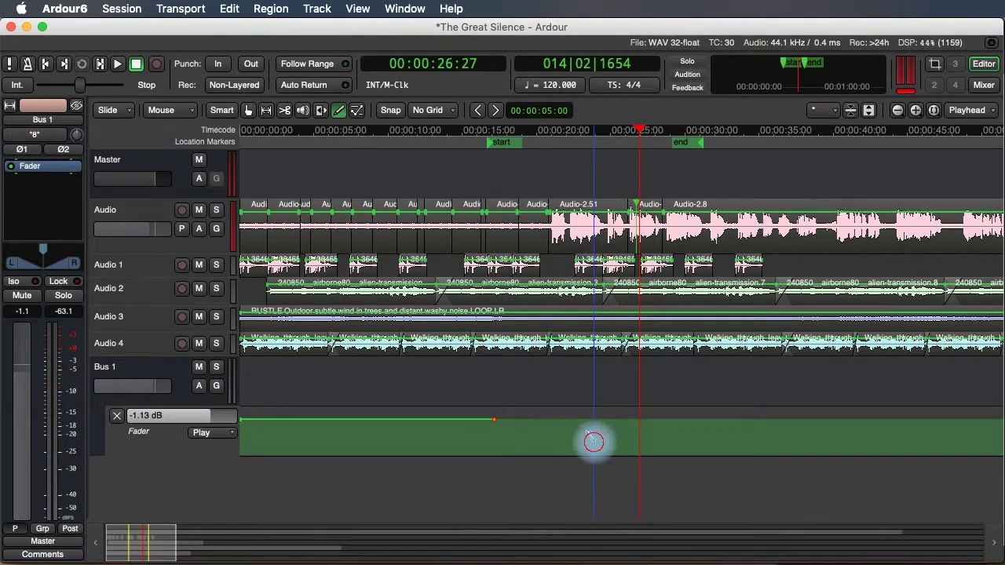
click(594, 442)
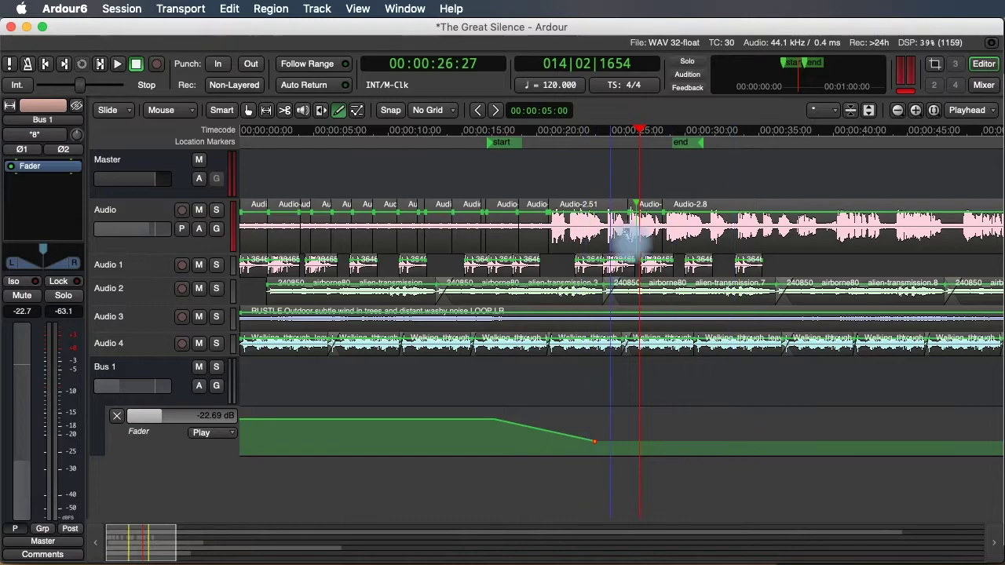
click(491, 130)
key(space)
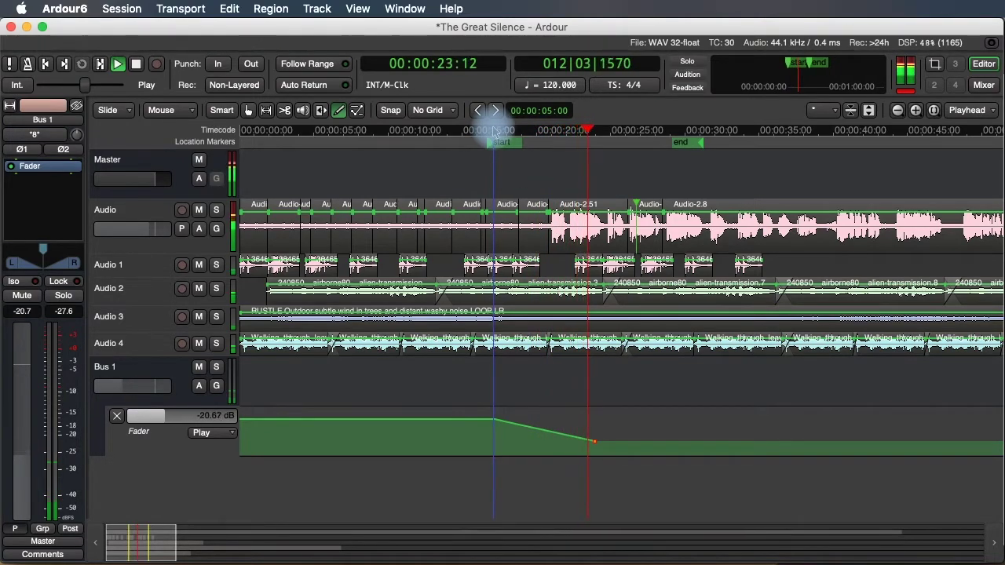
key(space)
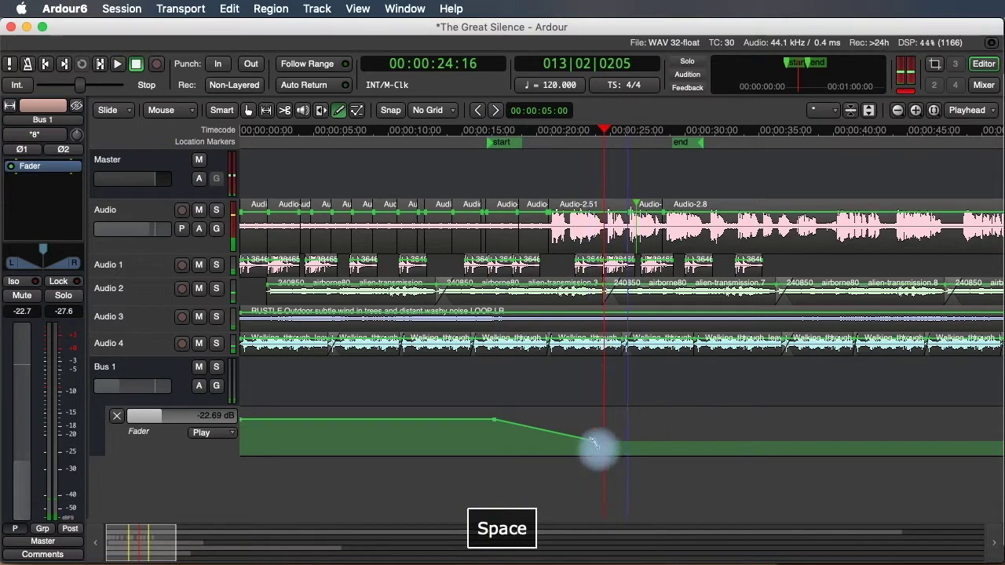
Undo both fader automation points on Bus 1 and hide its automation lane
key(super+z)
key(super+z)
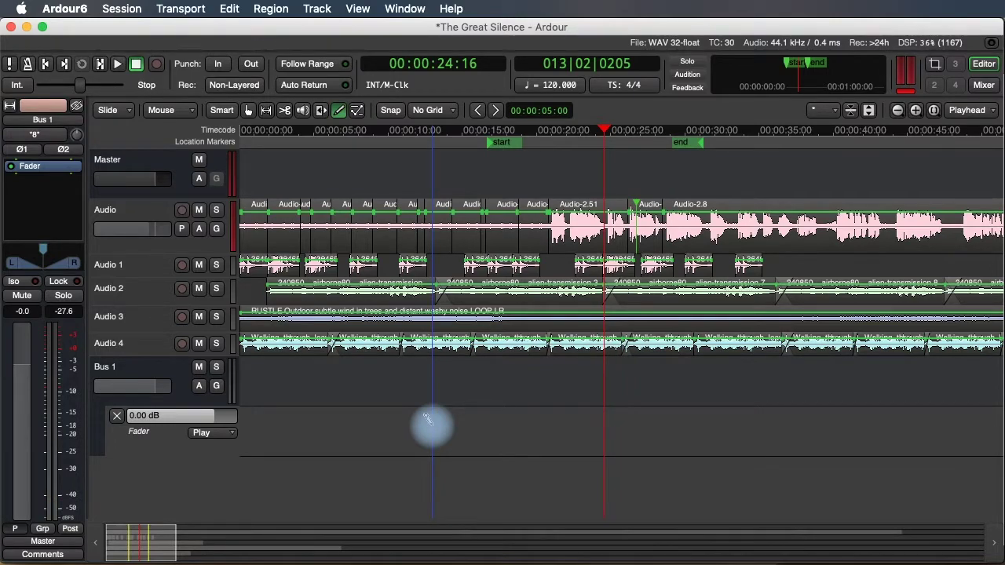
click(117, 416)
Add the Ardour Team's a-EQ plugin to Bus 1 after the fader and open its window clear of the track headers
click(187, 373)
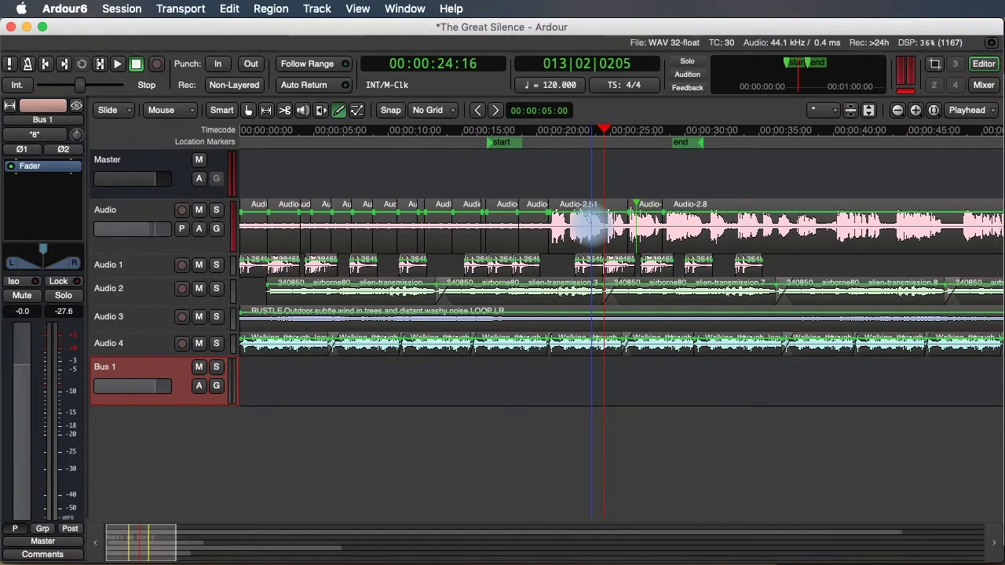
right_click(33, 187)
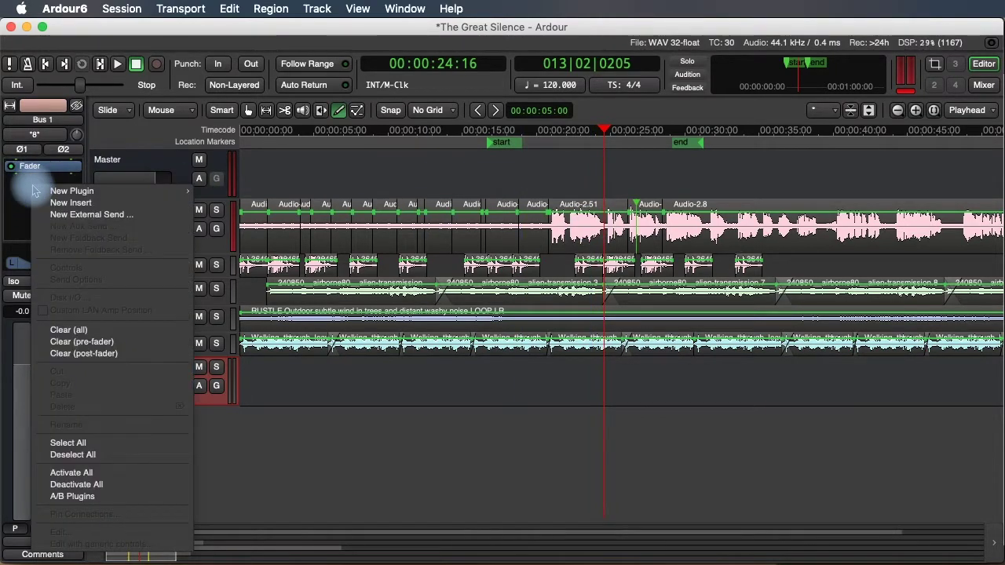
mouse_move(71, 191)
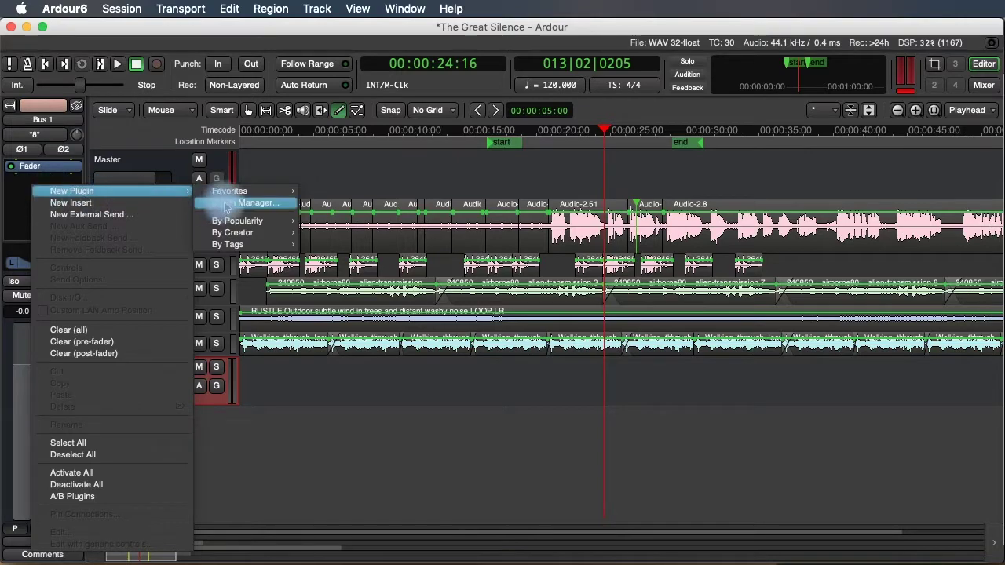
mouse_move(233, 235)
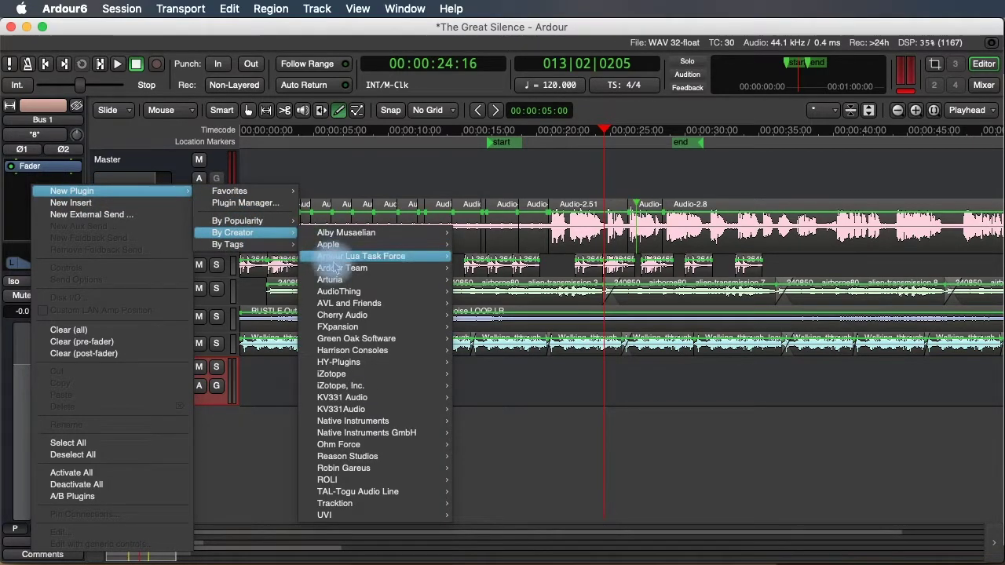
mouse_move(339, 271)
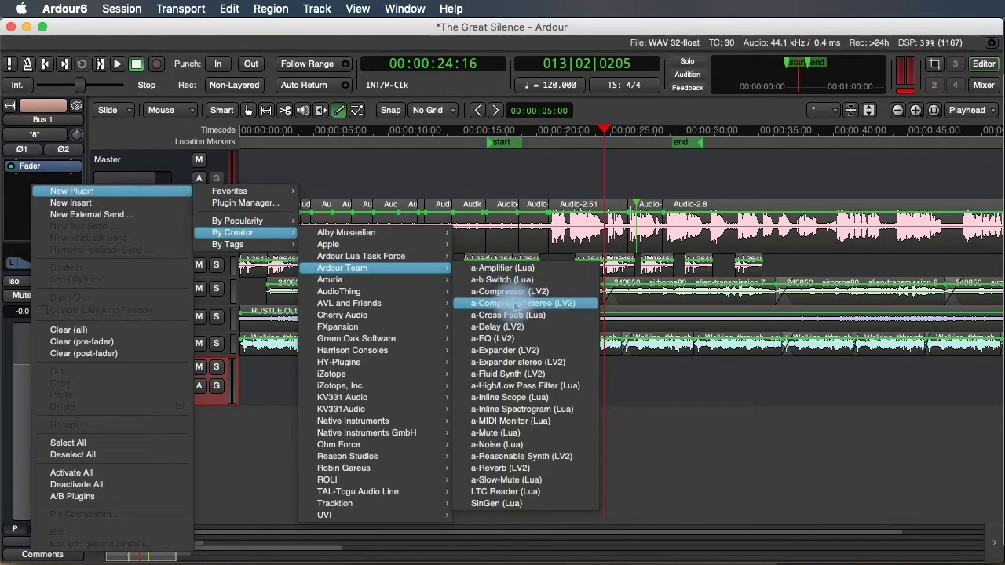
click(526, 342)
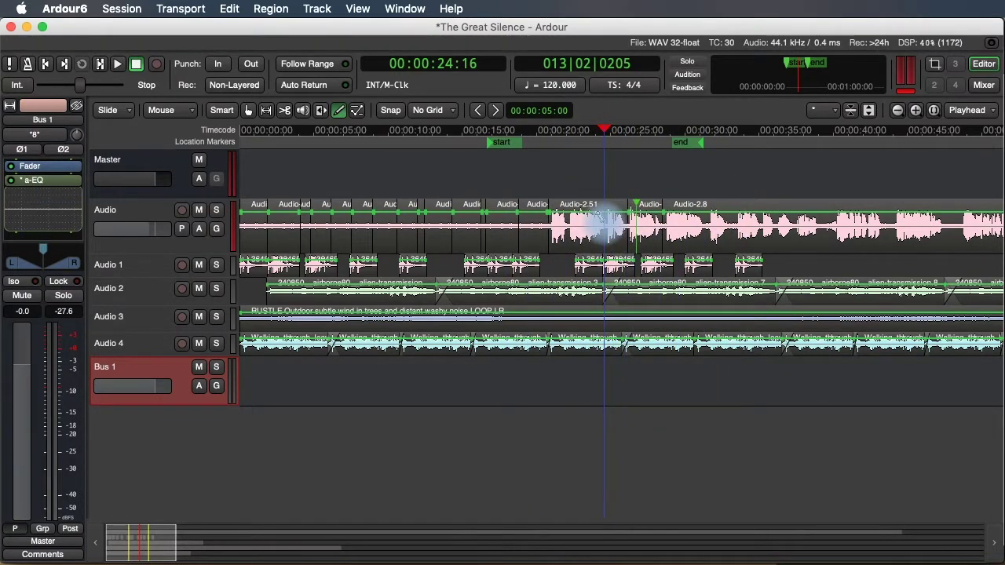
double_click(55, 181)
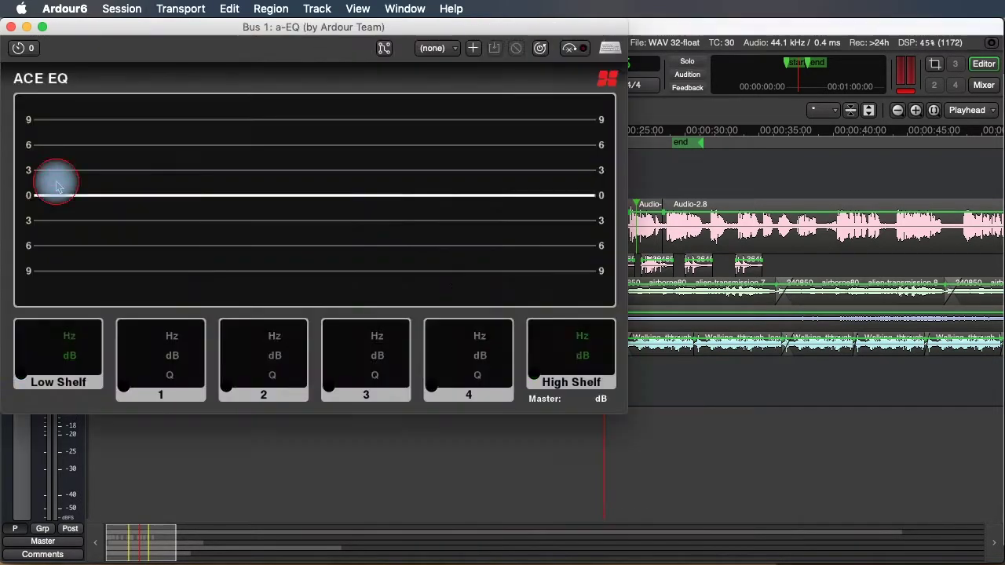
drag(217, 27, 551, 89)
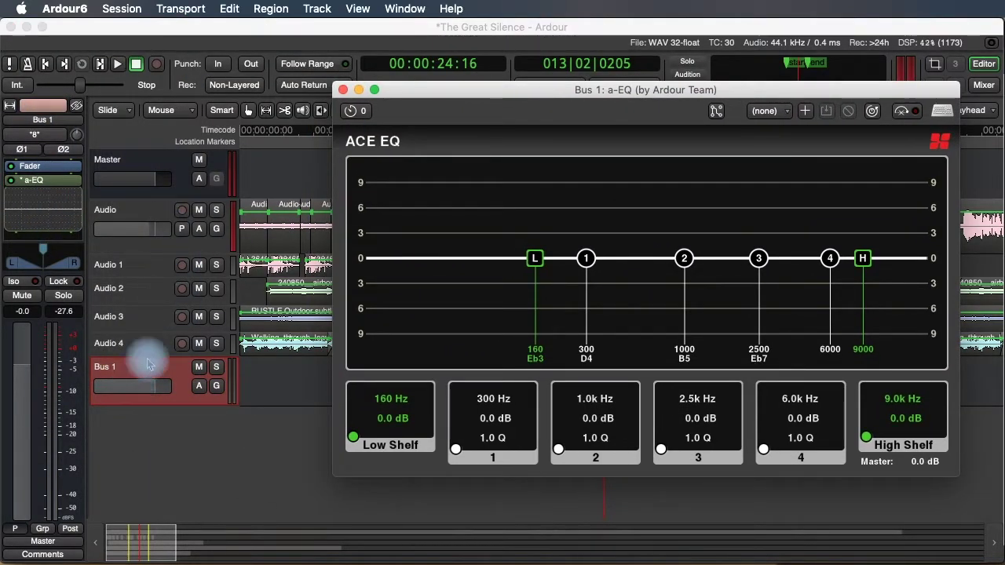
Set EQ band 2 to about 1.1 kHz, -4.2 dB and 2.8 Q, and nudge band 3 to 2.4 kHz and 0.1 dB
drag(684, 259, 665, 336)
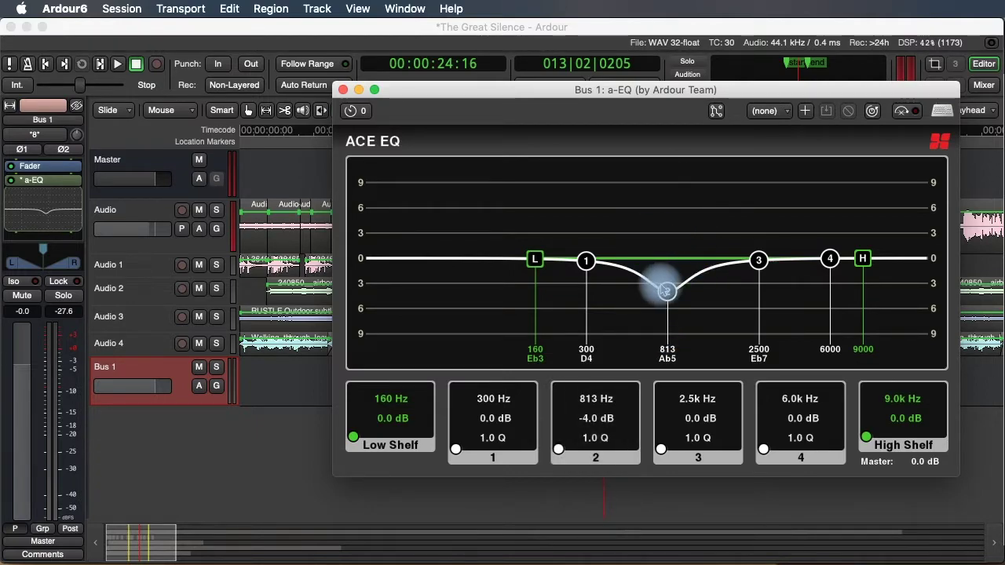
drag(758, 260, 755, 259)
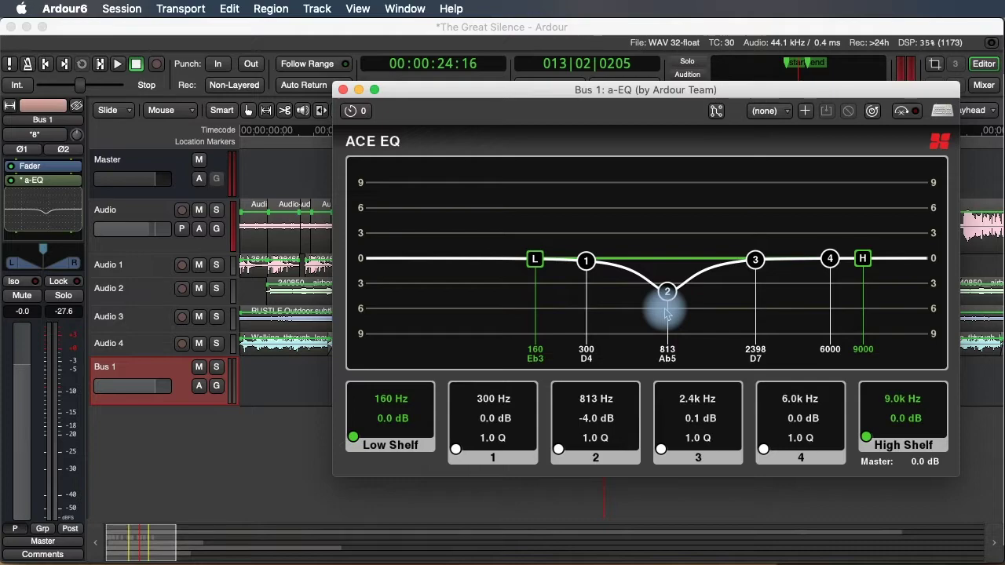
drag(666, 291, 697, 296)
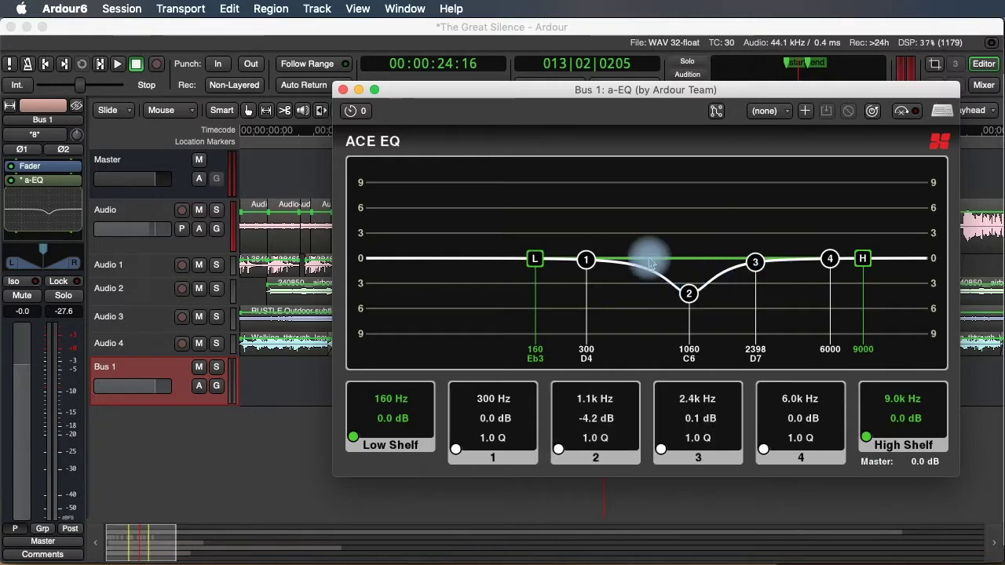
drag(619, 438, 668, 434)
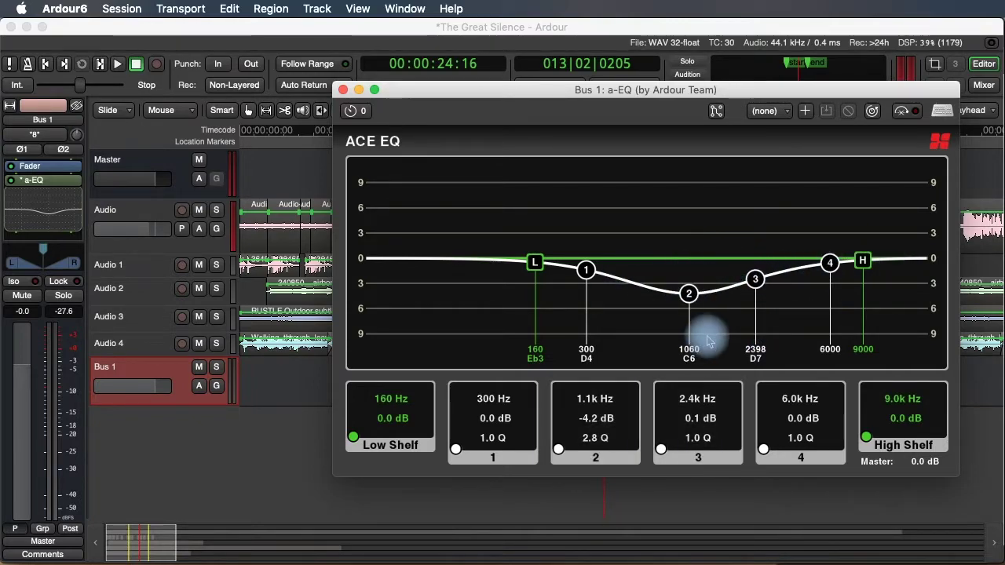
Close the Bus 1 a-EQ window and play back the narration over the background tracks with the EQ active
click(344, 93)
click(524, 133)
key(space)
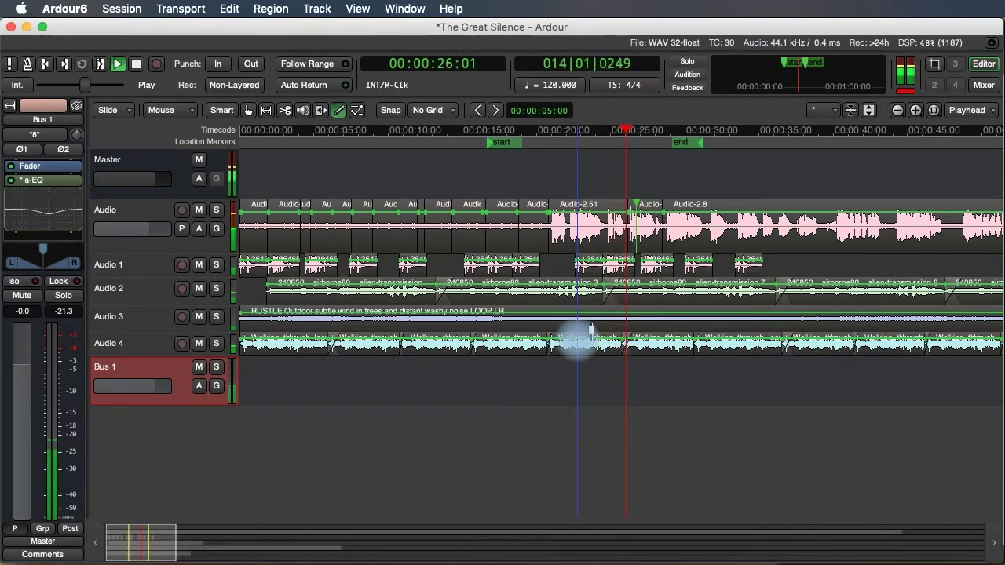
key(space)
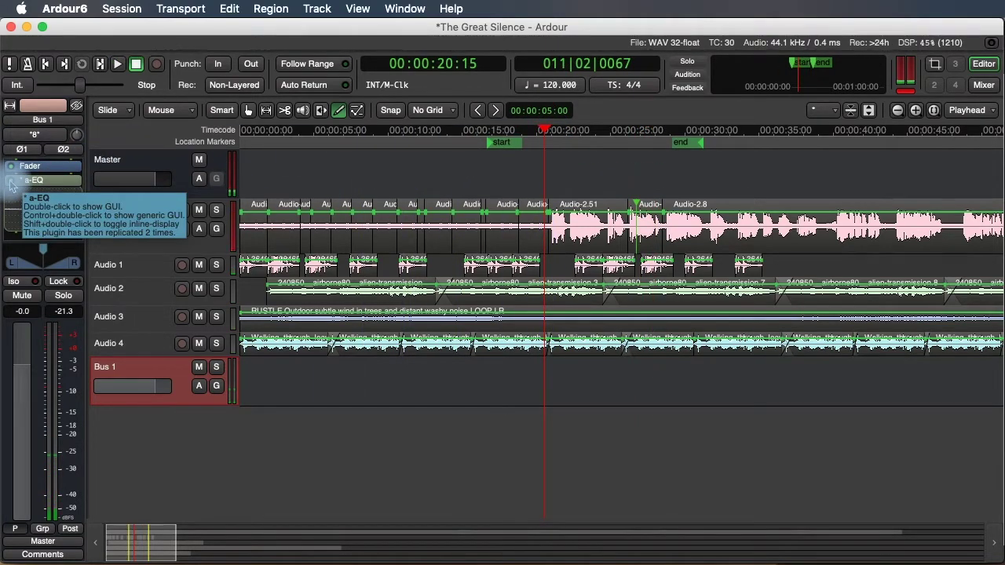
Compare playback from about 20 seconds with Bus 1's a-EQ bypassed and with it active again
click(11, 182)
key(space)
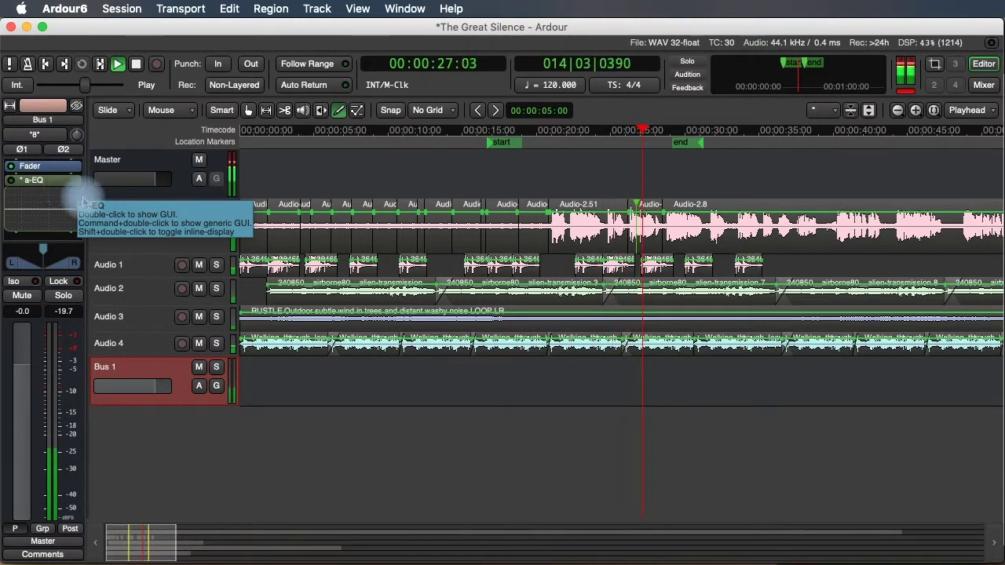
key(space)
click(546, 131)
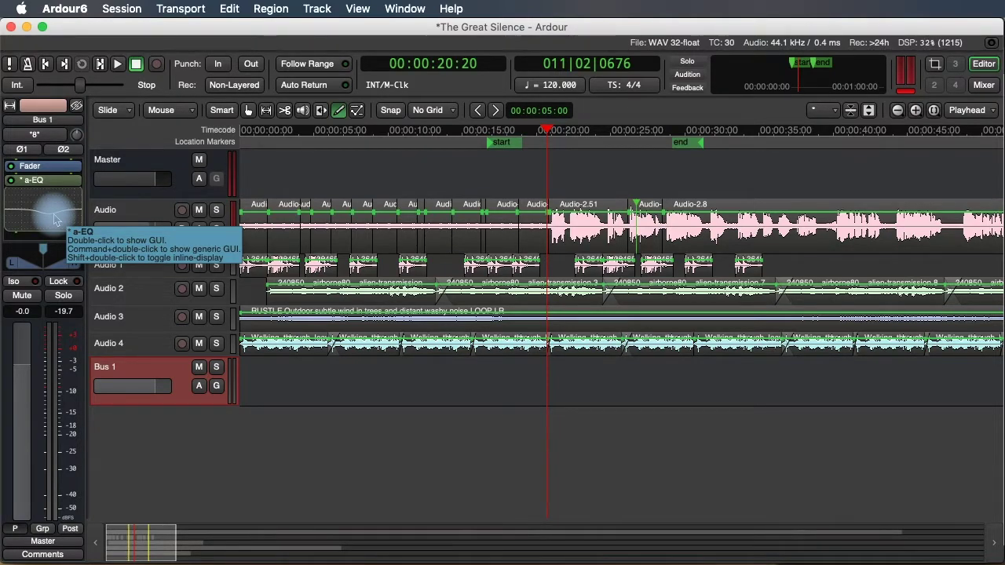
key(space)
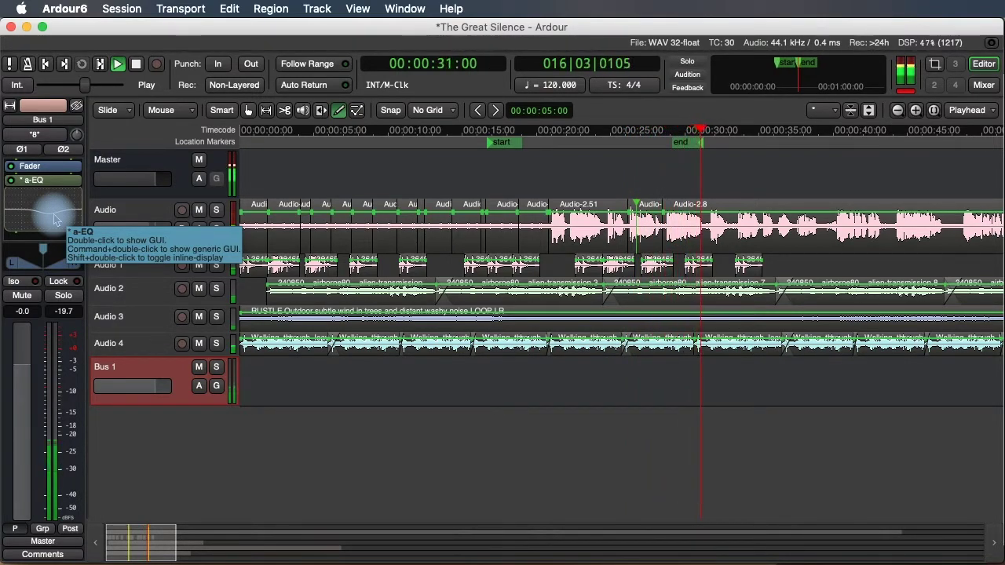
key(space)
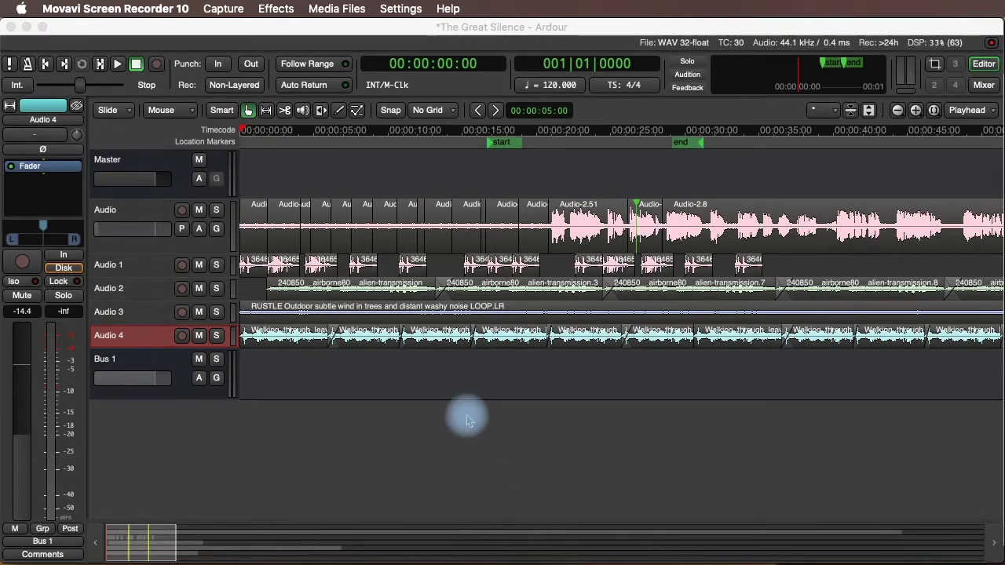
Make the Audio 3 track taller and add the Ardour Team's a-EQ plugin after its fader
click(30, 196)
click(151, 318)
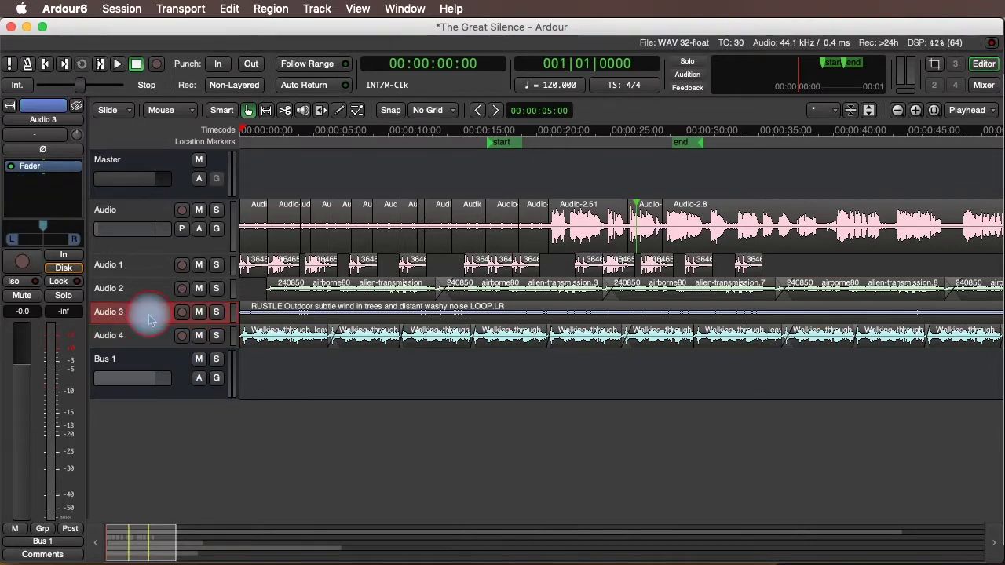
drag(150, 318, 148, 354)
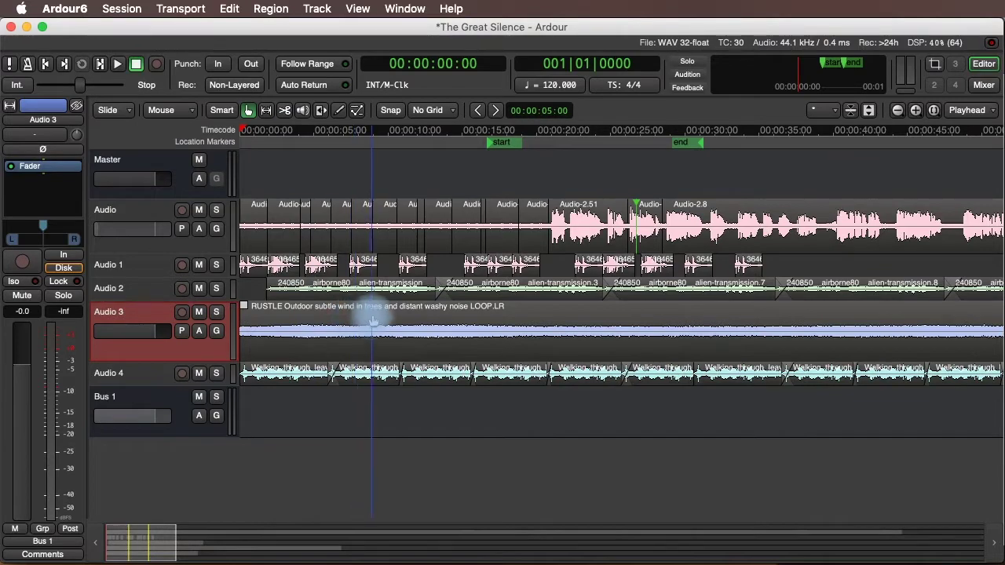
right_click(43, 190)
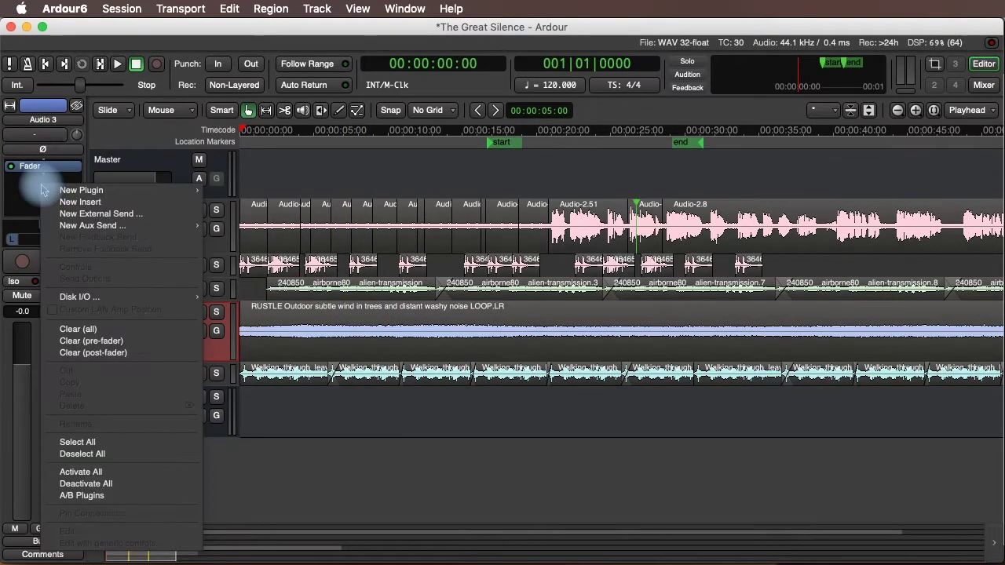
mouse_move(71, 190)
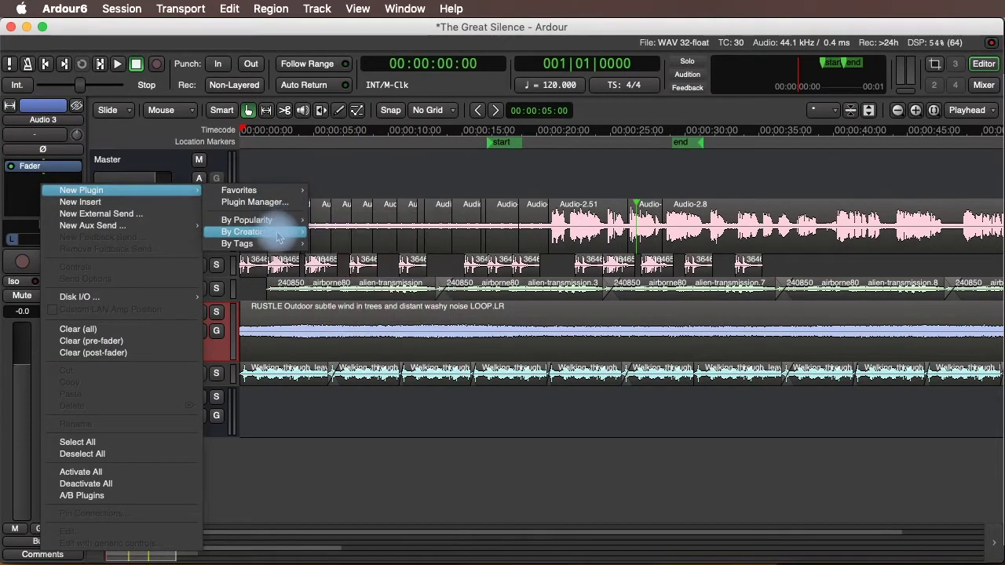
mouse_move(278, 234)
mouse_move(361, 268)
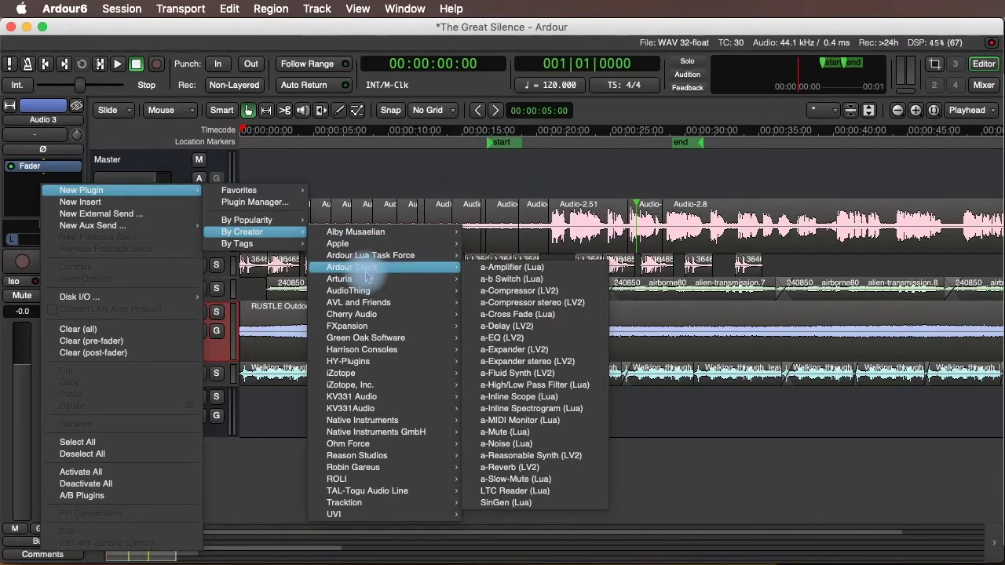
click(503, 339)
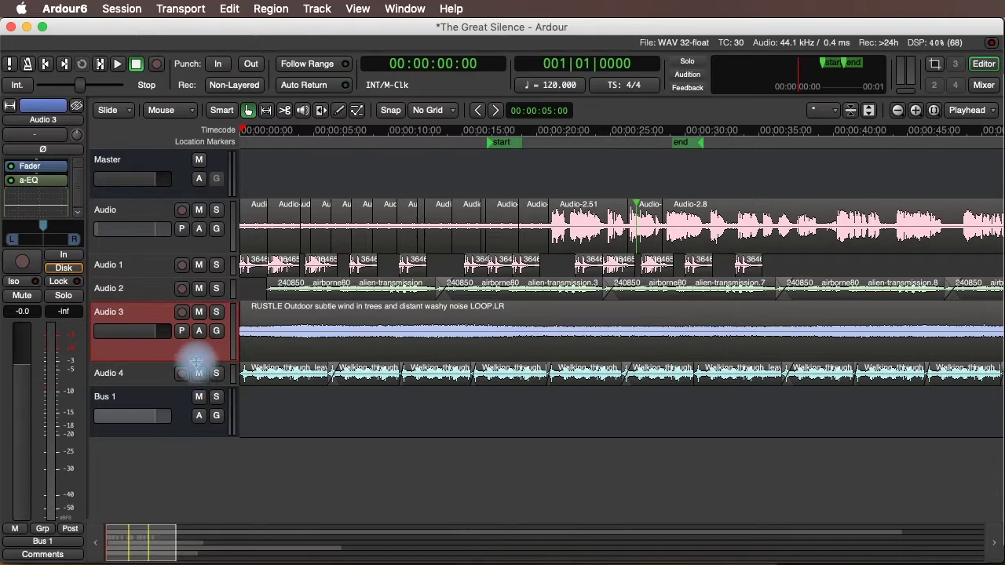
Show the a-EQ Frequency 1 automation lane for the Audio 3 track
drag(196, 362, 197, 364)
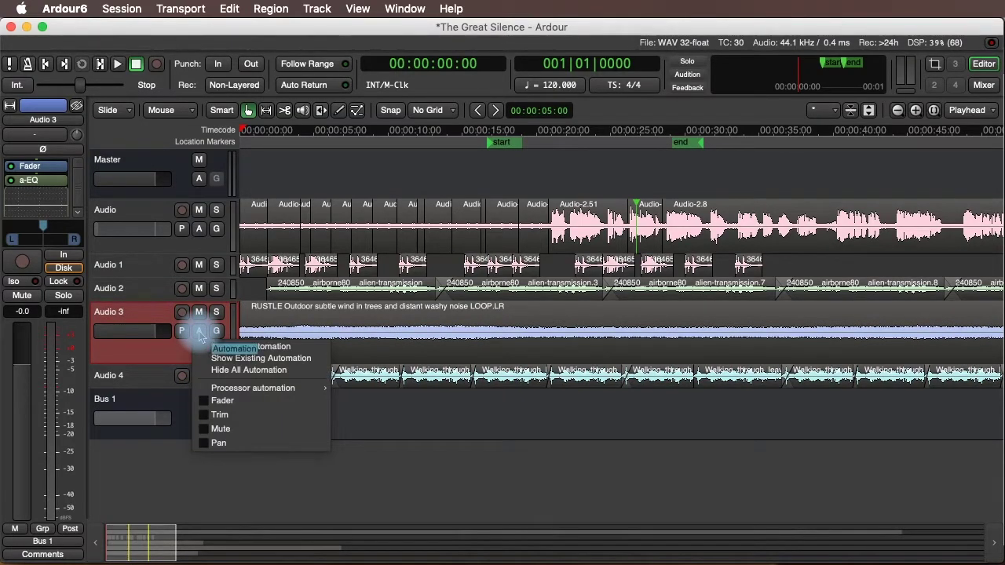
mouse_move(221, 391)
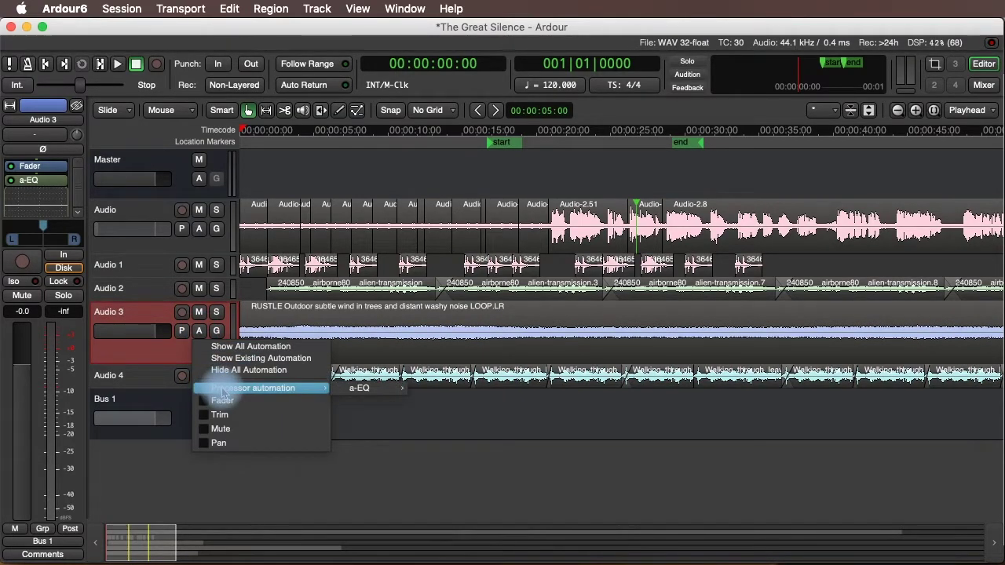
mouse_move(350, 392)
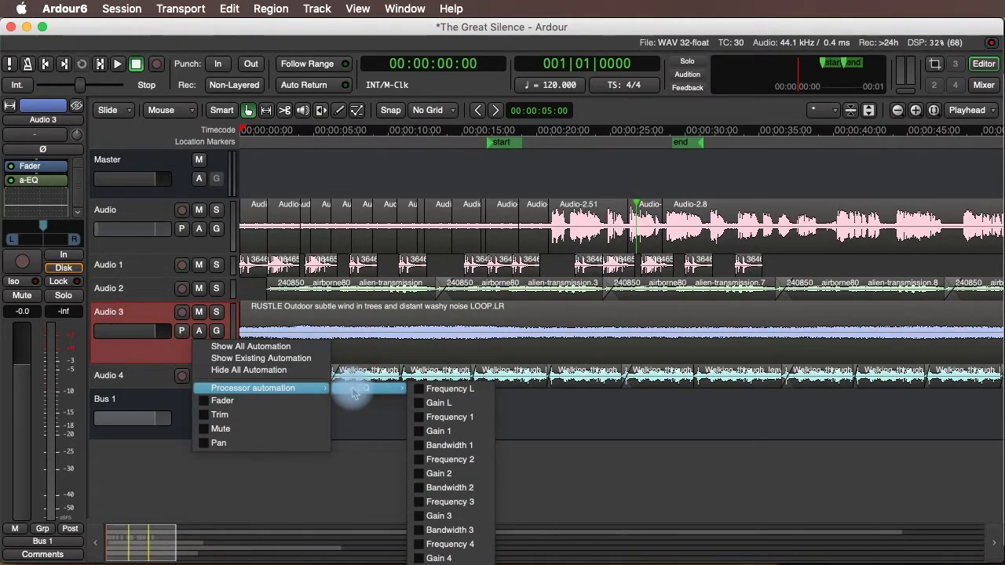
click(419, 419)
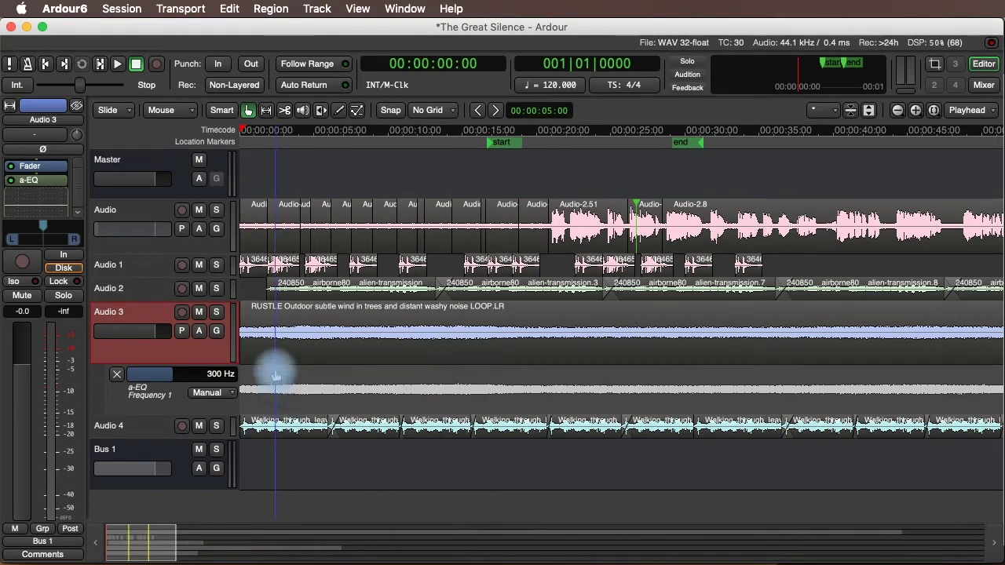
Set band 1 of Audio 3's a-EQ to 190 Hz and 5.5 dB, and close the plugin window
click(49, 182)
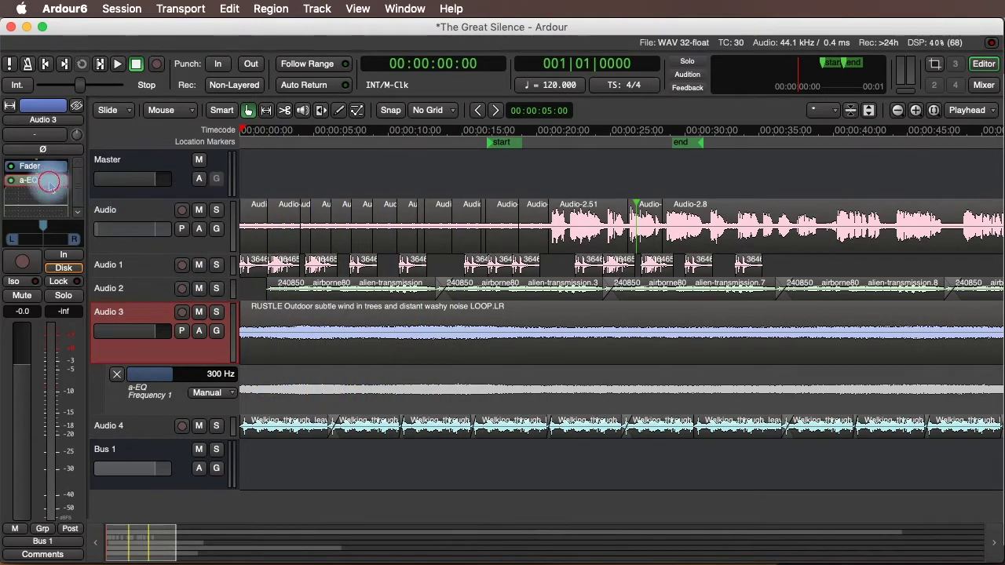
click(48, 182)
drag(256, 196, 209, 101)
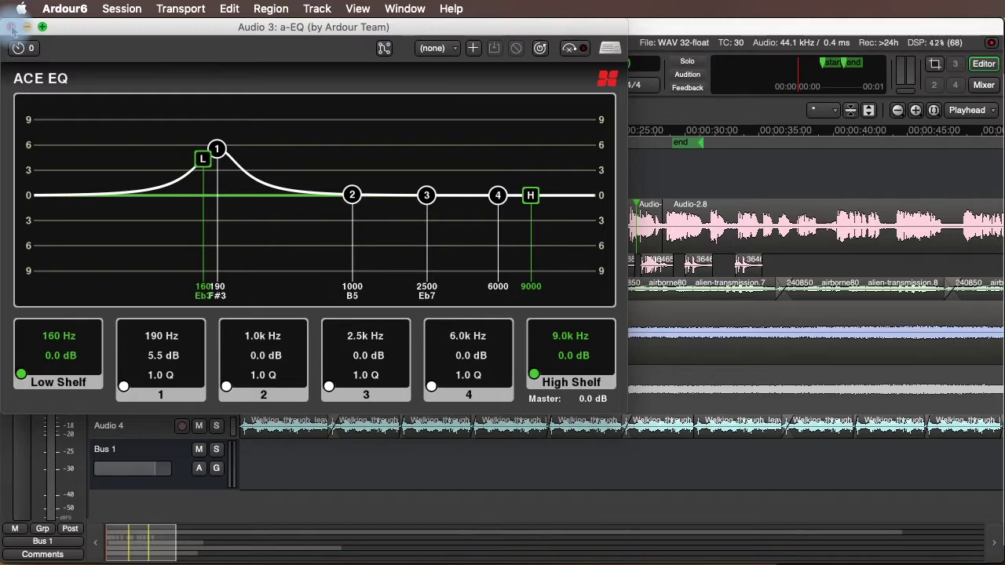
click(11, 27)
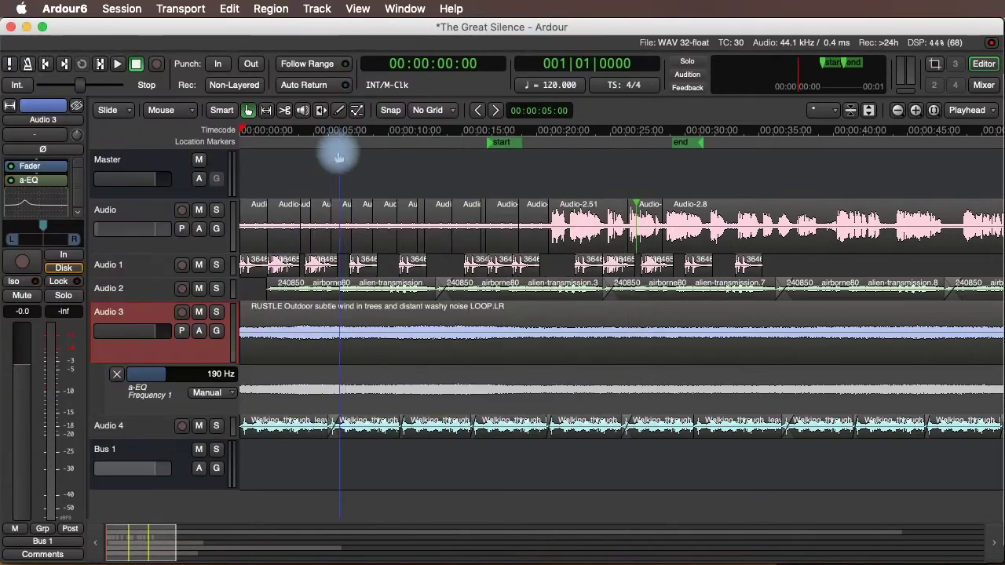
Solo Audio 3, set its a-EQ band 1 to 281 Hz and 5.7 dB during playback, and close the plugin window
click(216, 312)
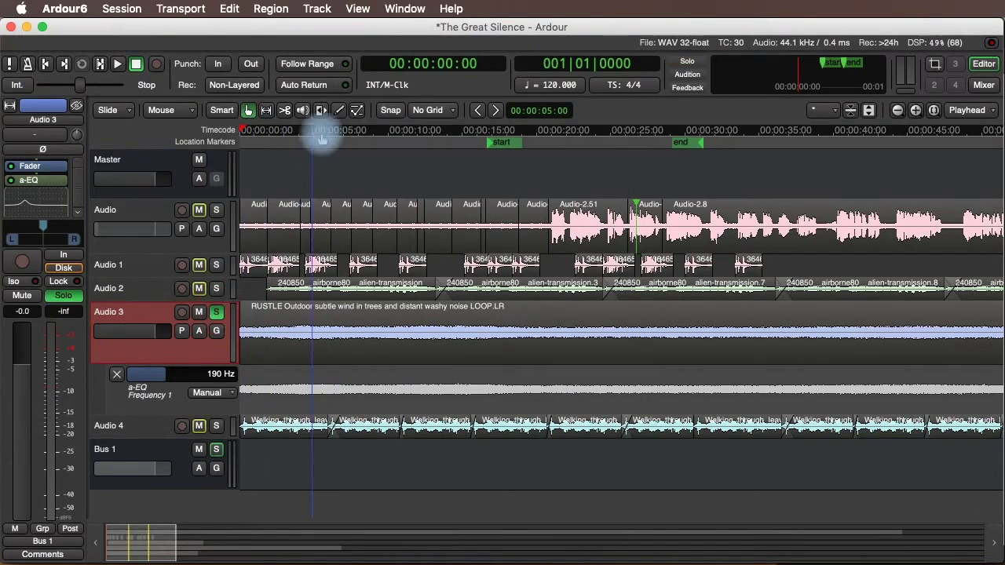
key(space)
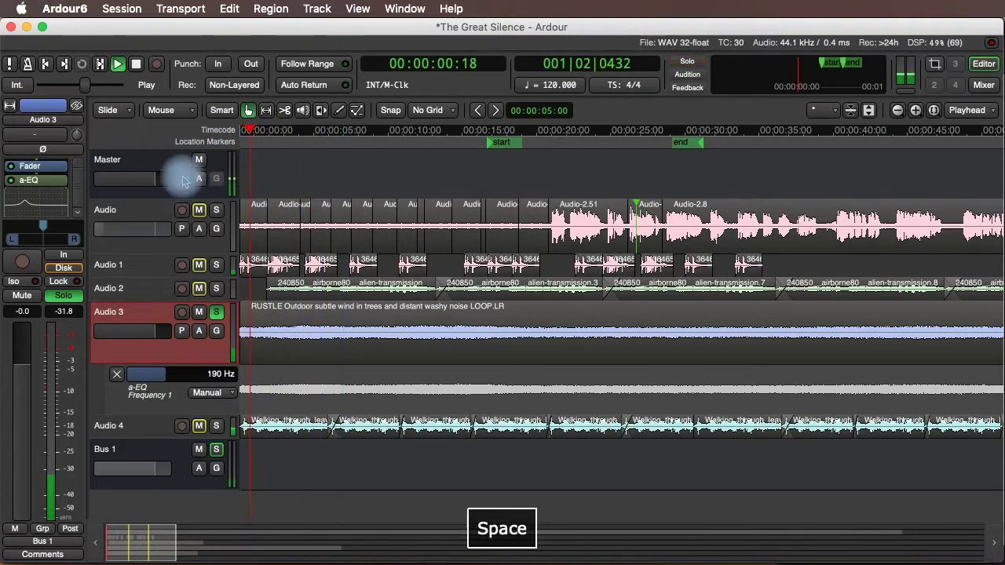
double_click(39, 180)
drag(217, 146, 248, 148)
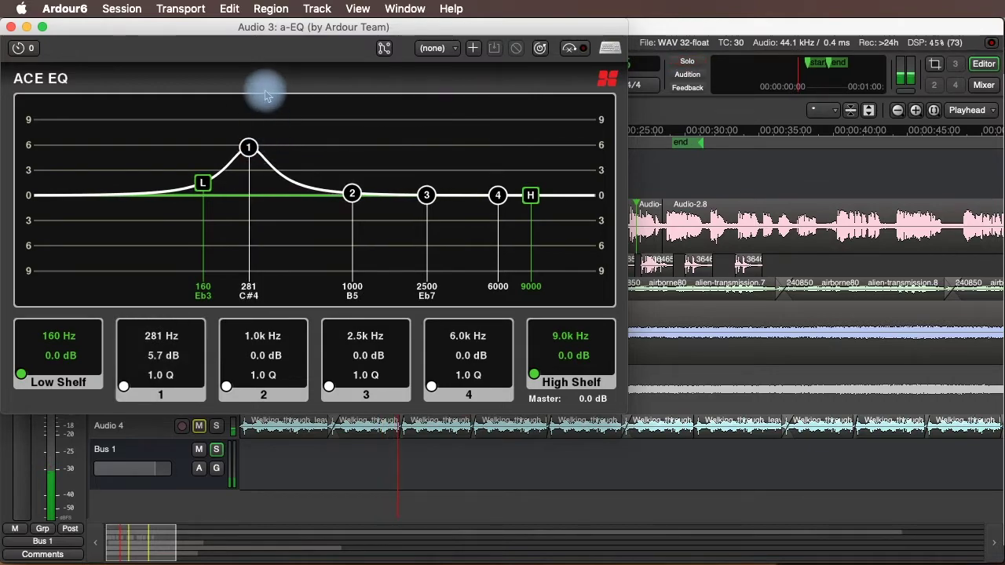
key(space)
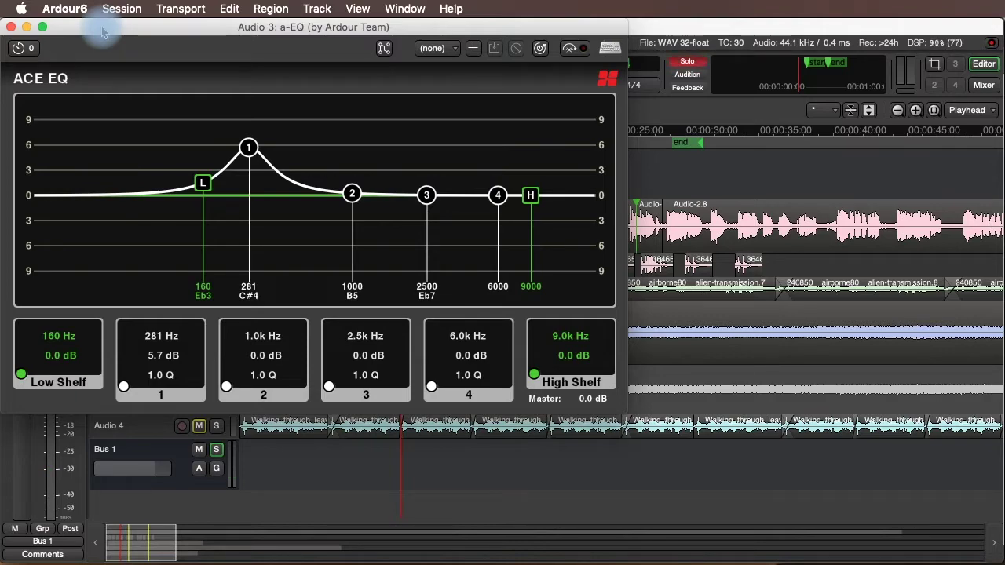
drag(102, 29, 178, 15)
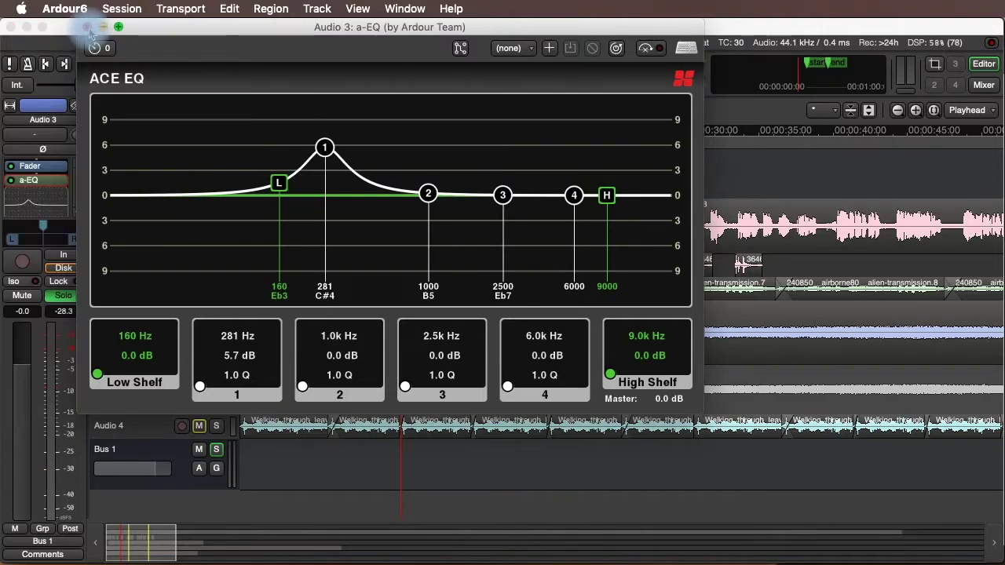
click(89, 28)
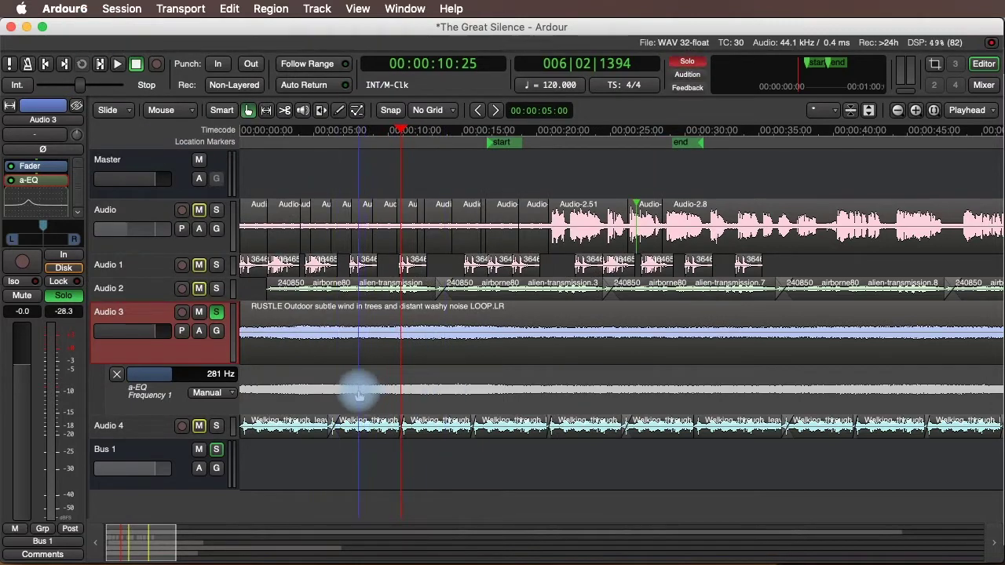
Draw a nine-point zigzag over about the first 9 seconds of Audio 3's Frequency 1 automation lane and set the lane to Play mode
click(337, 112)
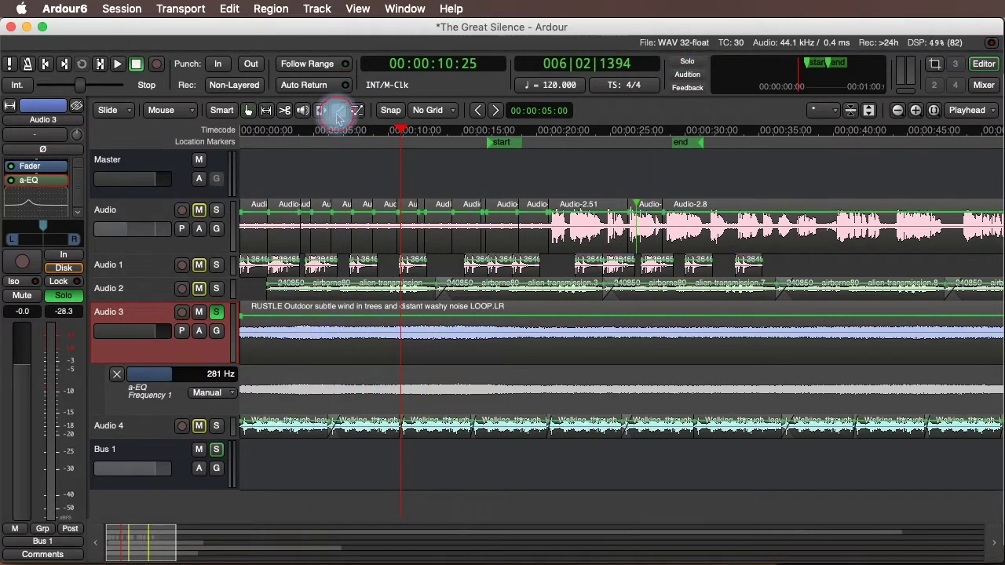
click(248, 378)
click(281, 397)
click(319, 383)
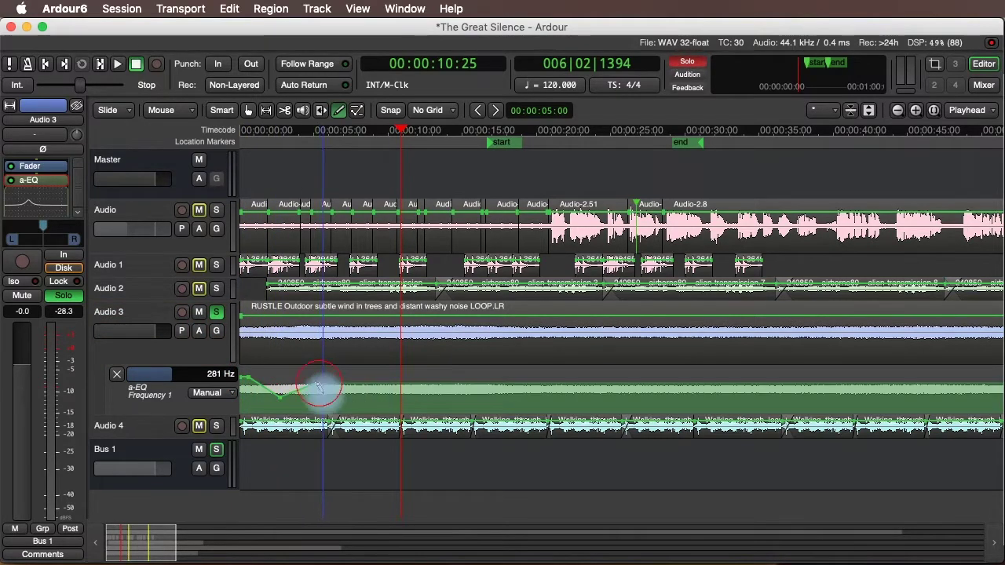
click(328, 398)
click(333, 371)
click(352, 403)
click(358, 385)
click(373, 402)
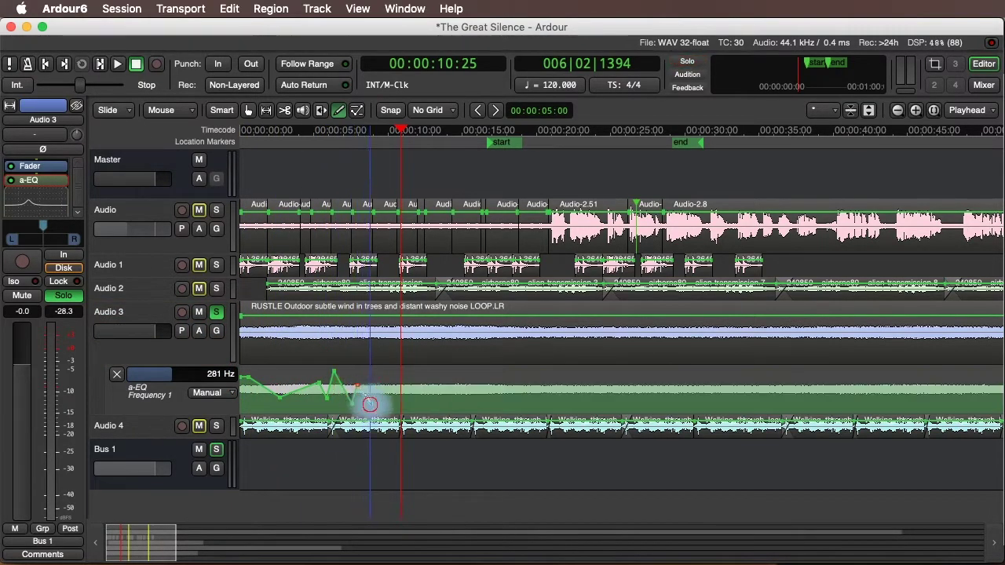
click(380, 385)
click(218, 394)
click(220, 407)
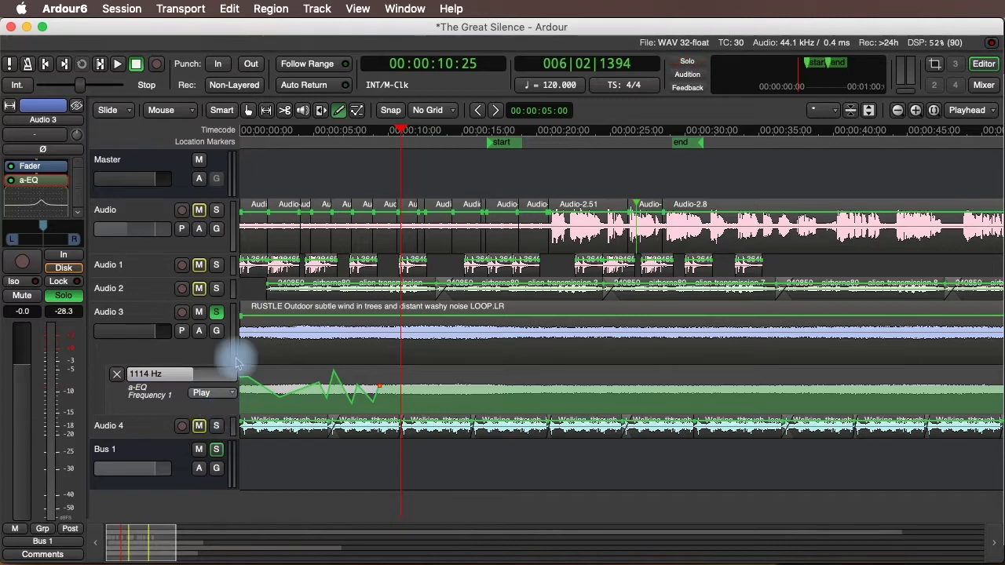
Play the Frequency 1 automation from the start with the a-EQ window open beside it, and reposition the points near 6 seconds
double_click(28, 180)
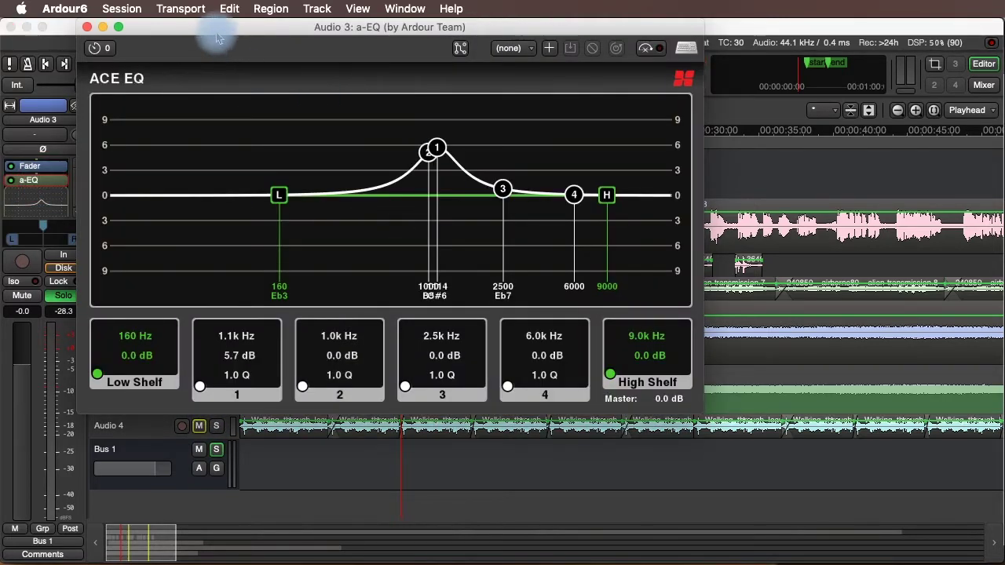
drag(218, 38, 539, 38)
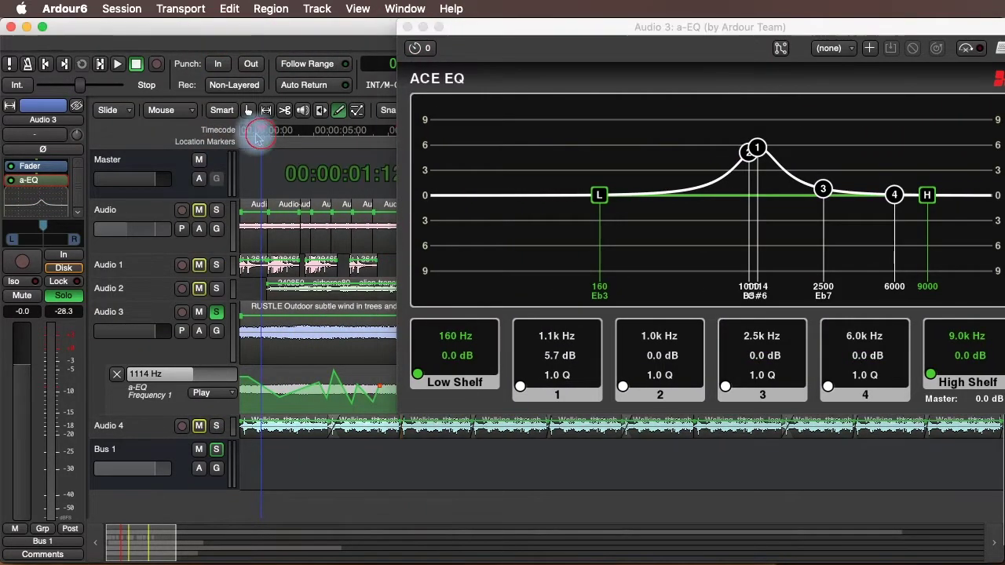
key(space)
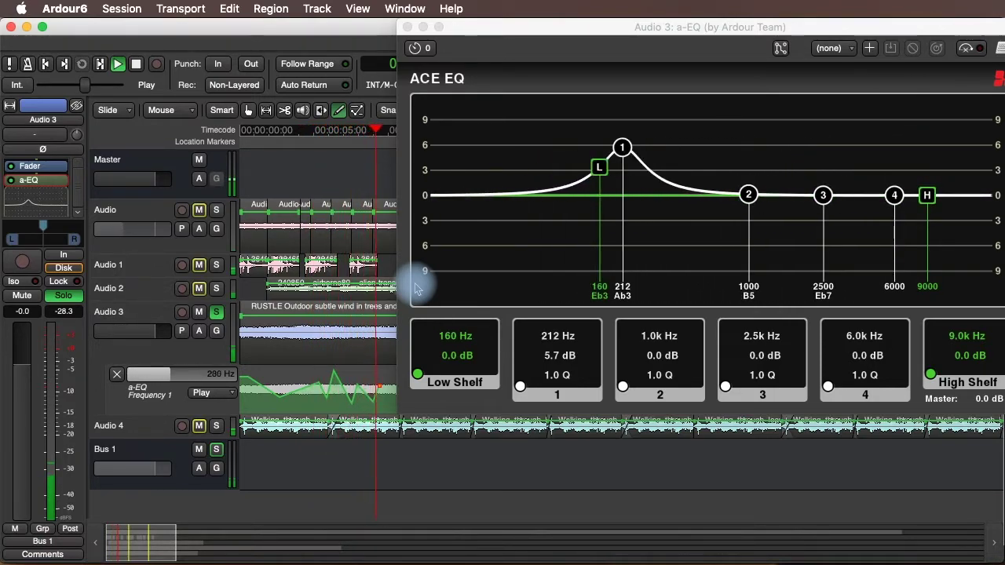
key(space)
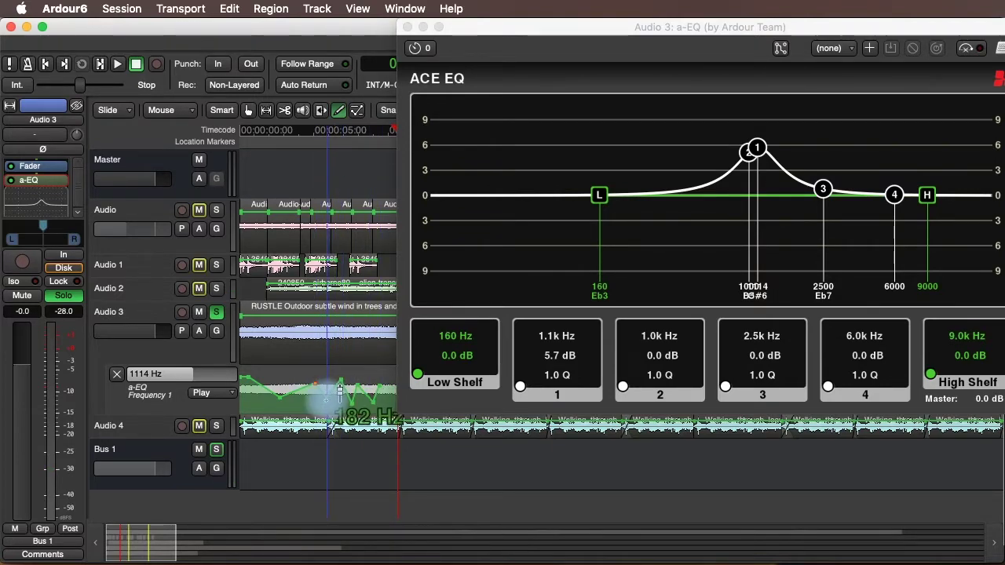
click(330, 399)
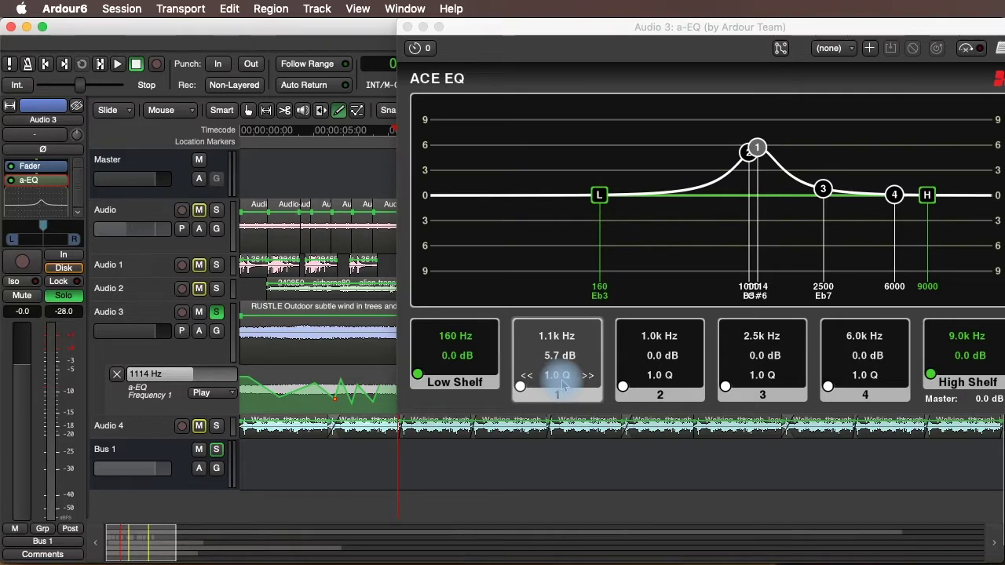
Show Audio 3's a-EQ Bandwidth 1 automation lane and draw a rising and falling curve over about its first 9 seconds
click(198, 332)
mouse_move(213, 392)
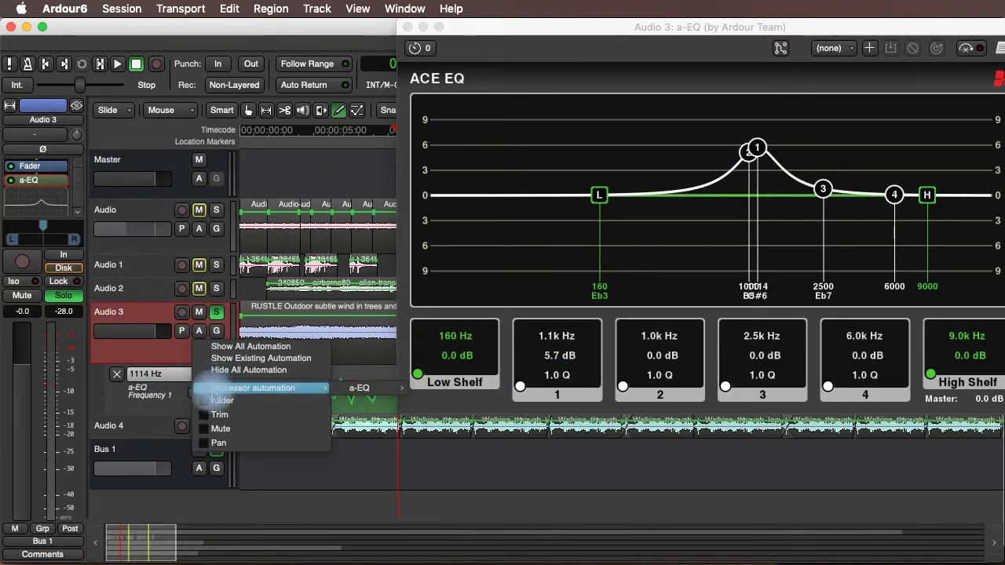
mouse_move(369, 388)
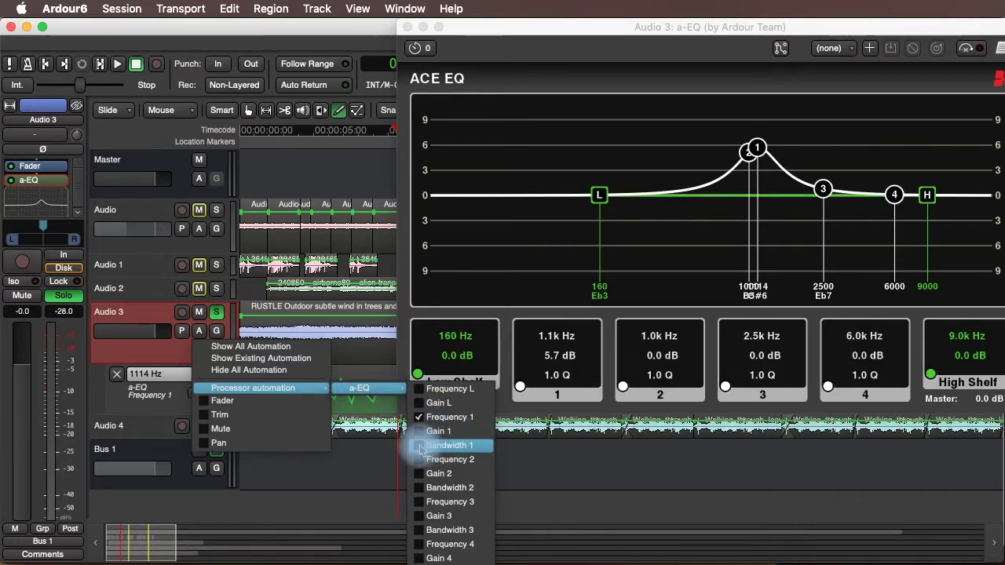
click(421, 446)
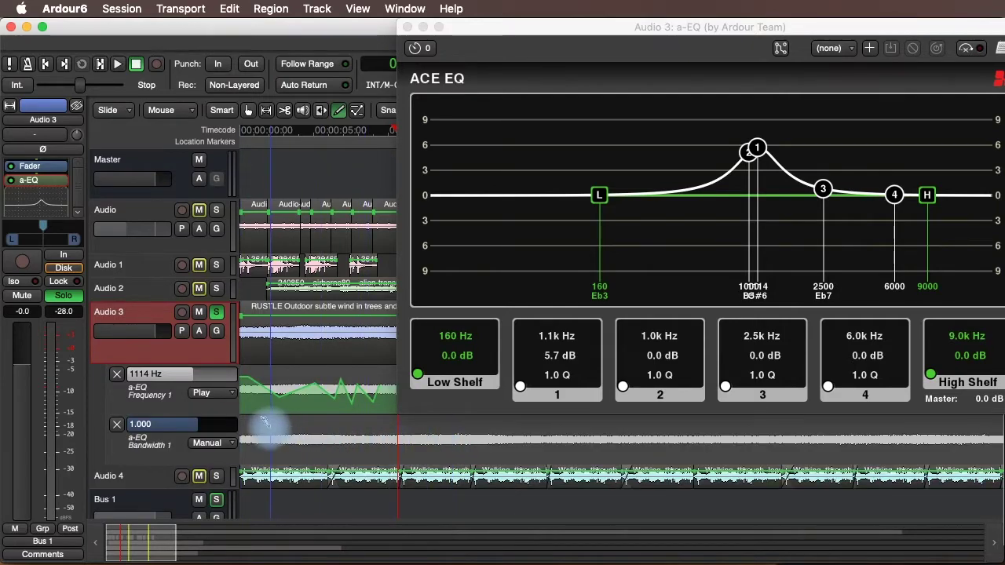
click(261, 429)
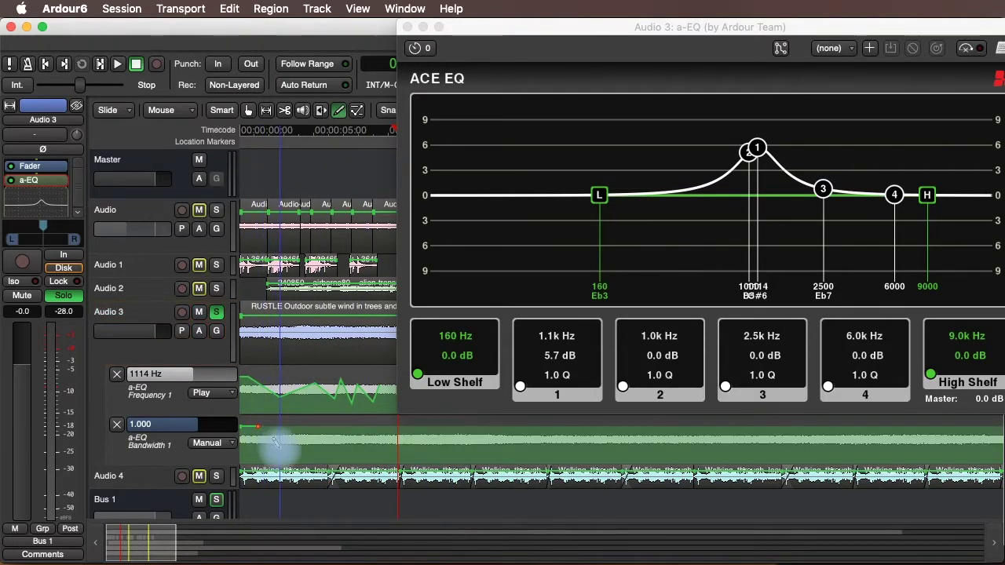
click(280, 446)
click(306, 424)
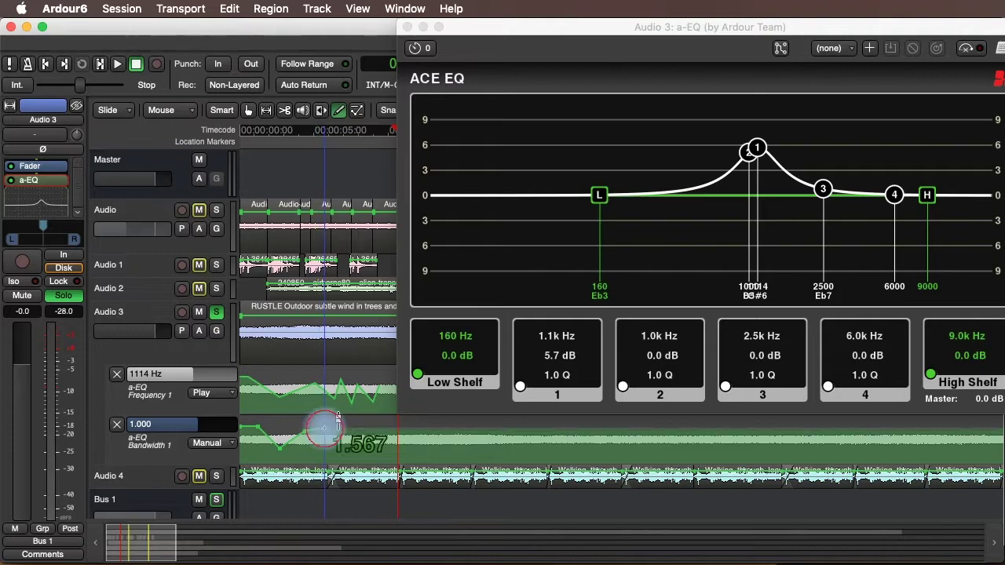
click(324, 429)
click(361, 453)
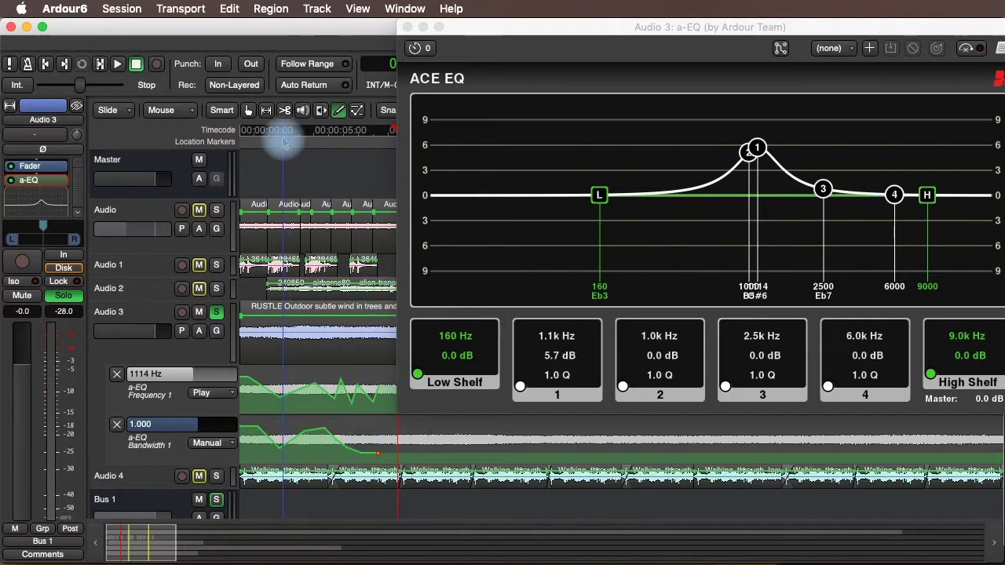
Set the Bandwidth 1 lane to Play mode and play Audio 3's a-EQ automation from the start
drag(280, 133, 271, 132)
key(space)
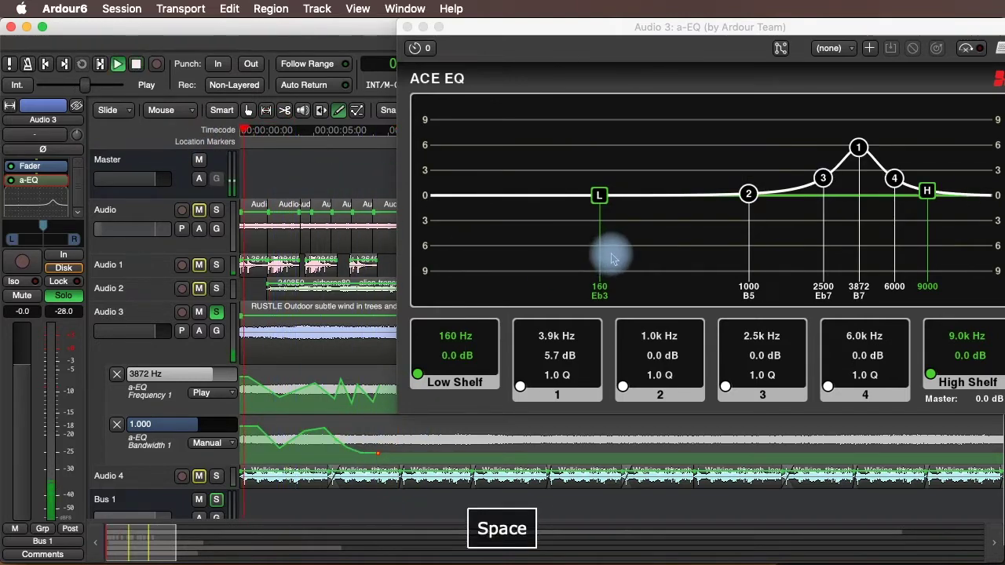
key(space)
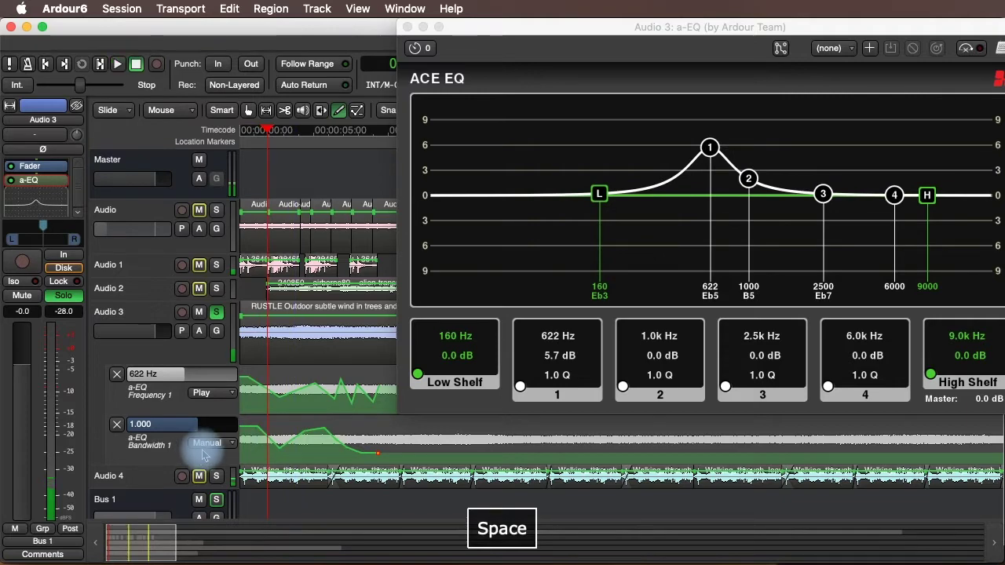
click(207, 444)
click(204, 457)
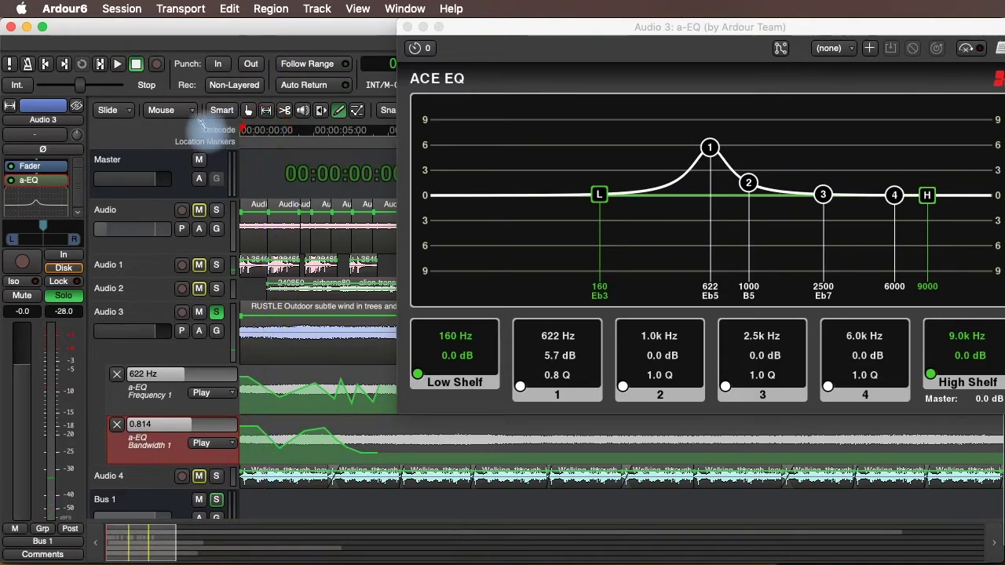
key(space)
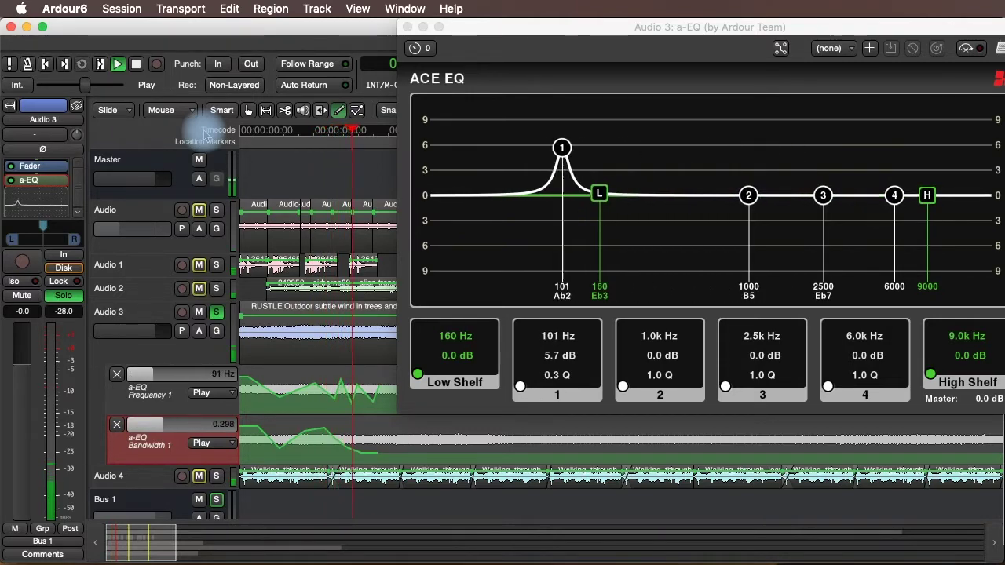
key(space)
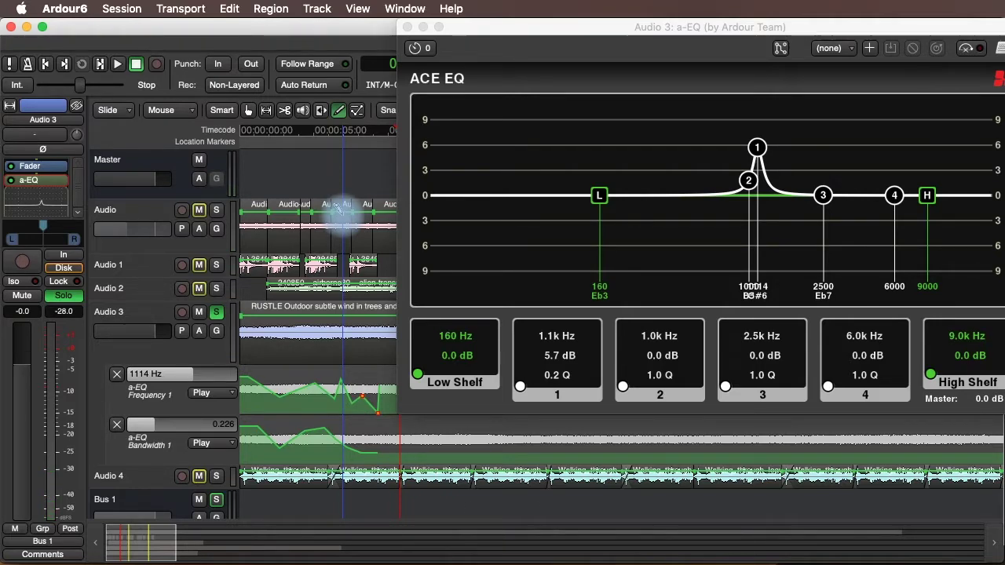
Hide Audio 3's Frequency 1 and Bandwidth 1 automation lanes and unsolo the track
click(117, 374)
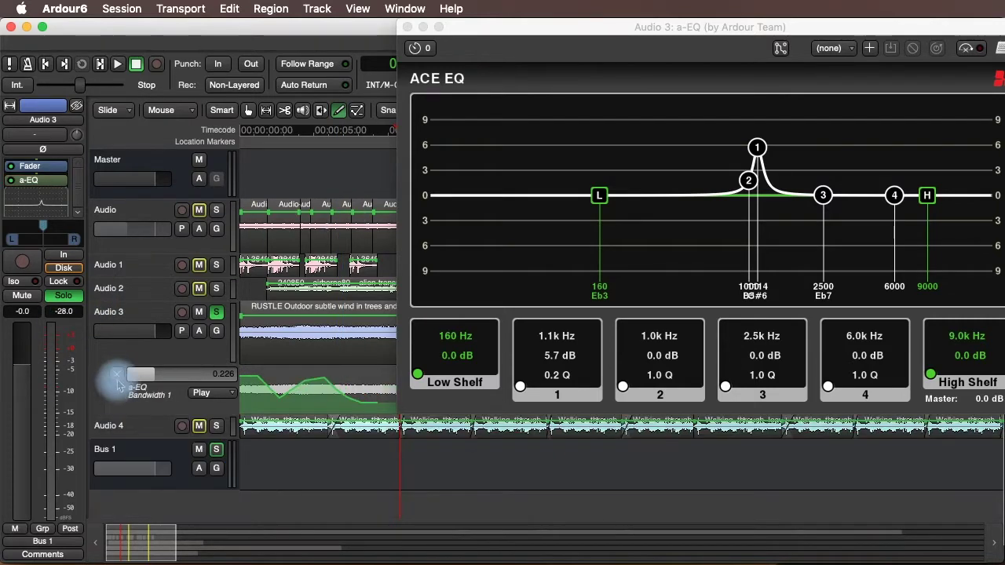
click(117, 375)
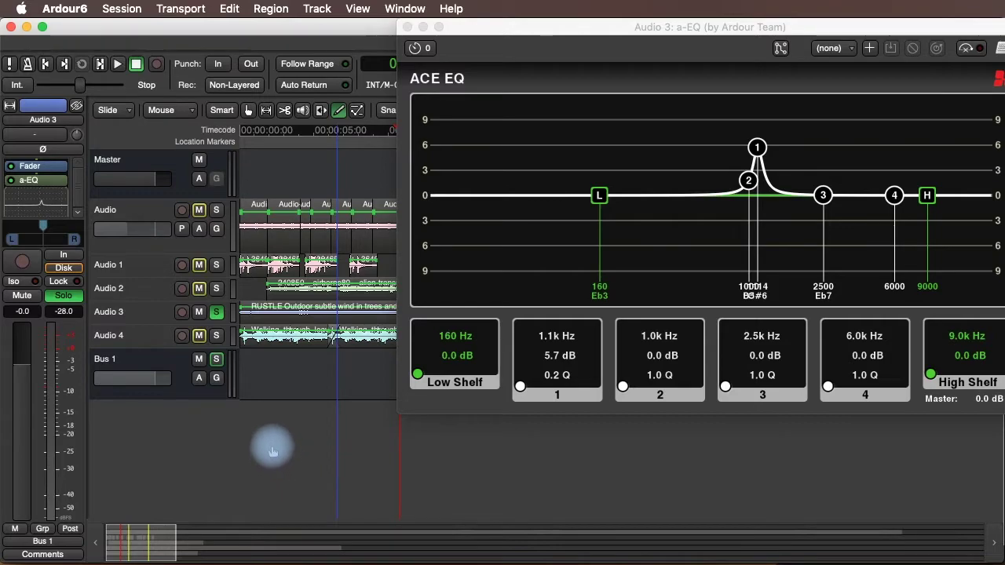
click(216, 312)
Mute Bus 1 and play a short passage from near the session's start
click(198, 359)
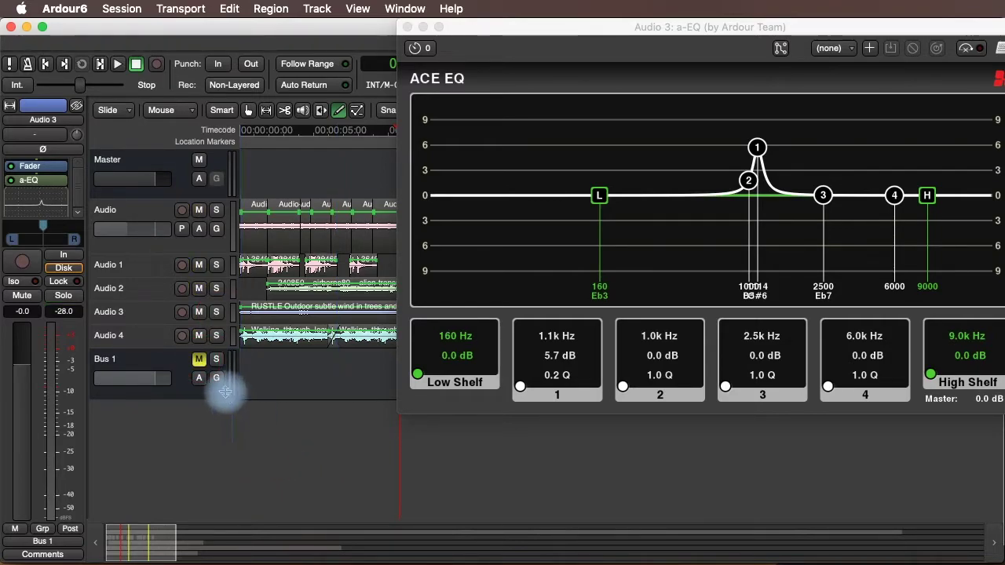
click(276, 132)
key(space)
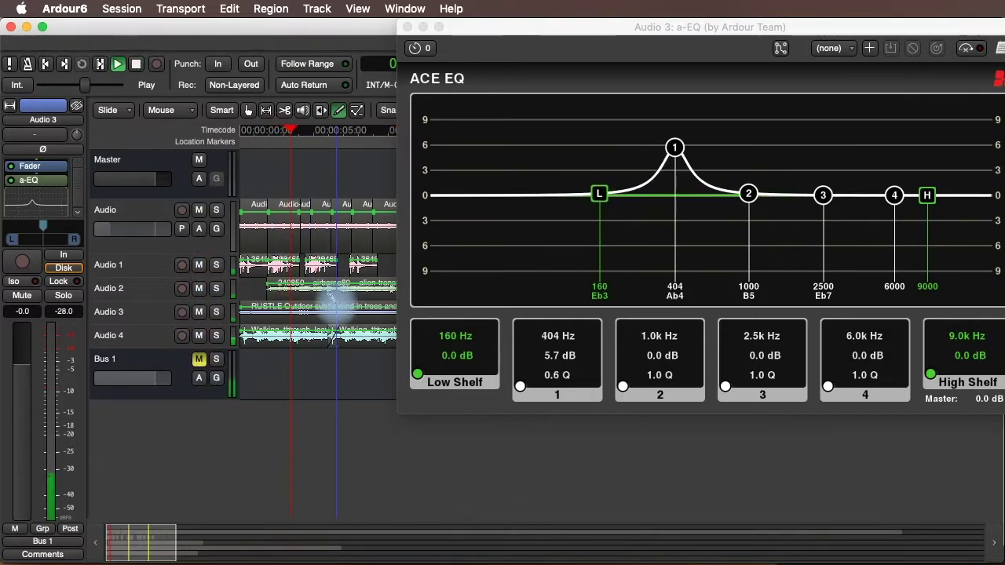
key(space)
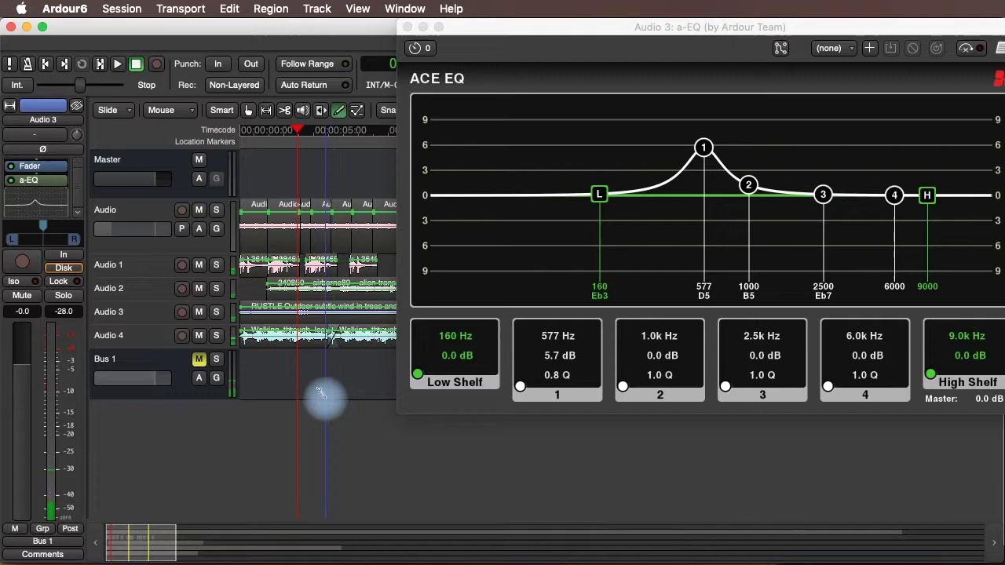
Add one MIDI track with the General MIDI Synth instrument and close the a-EQ plugin window
double_click(135, 428)
click(77, 290)
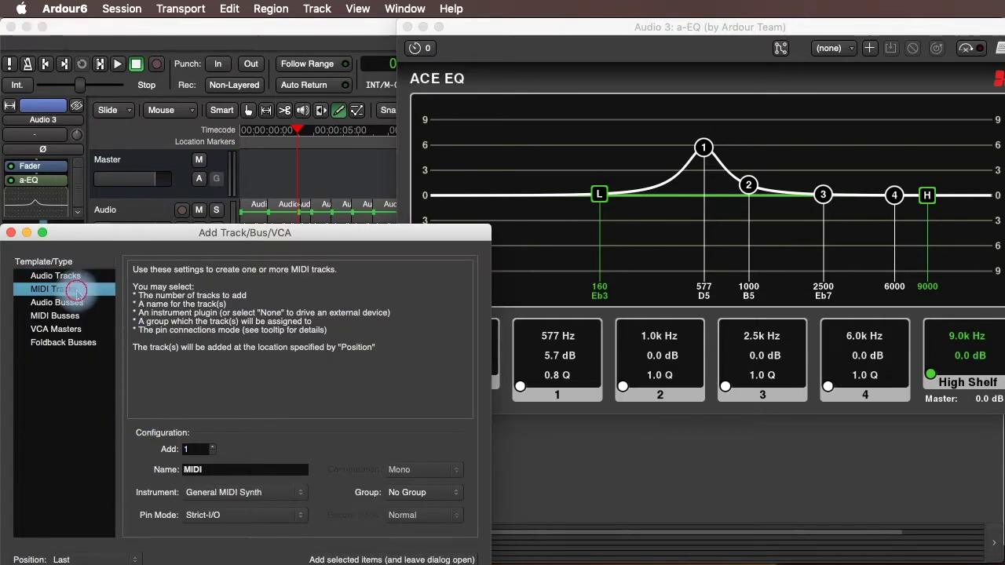
key(Return)
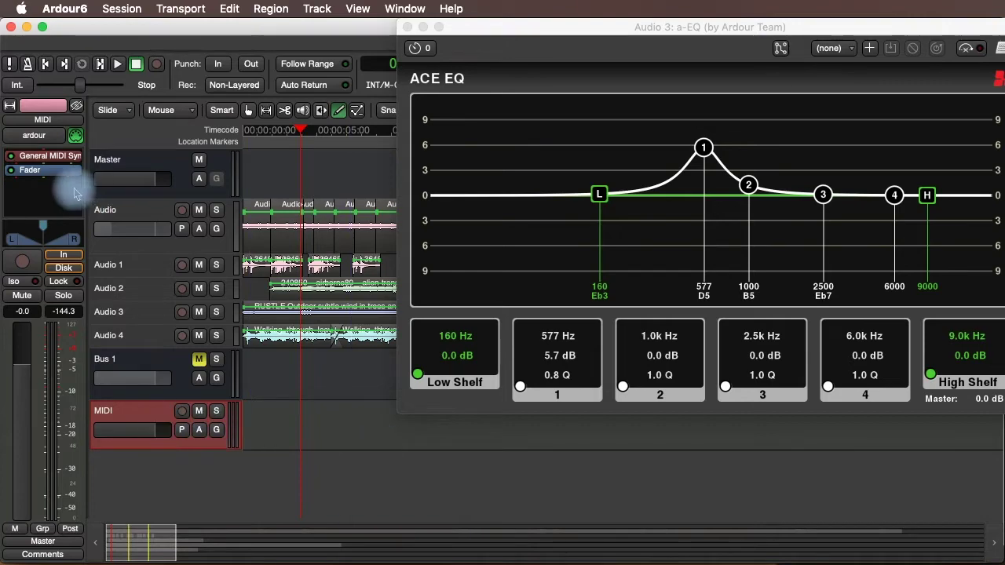
click(29, 161)
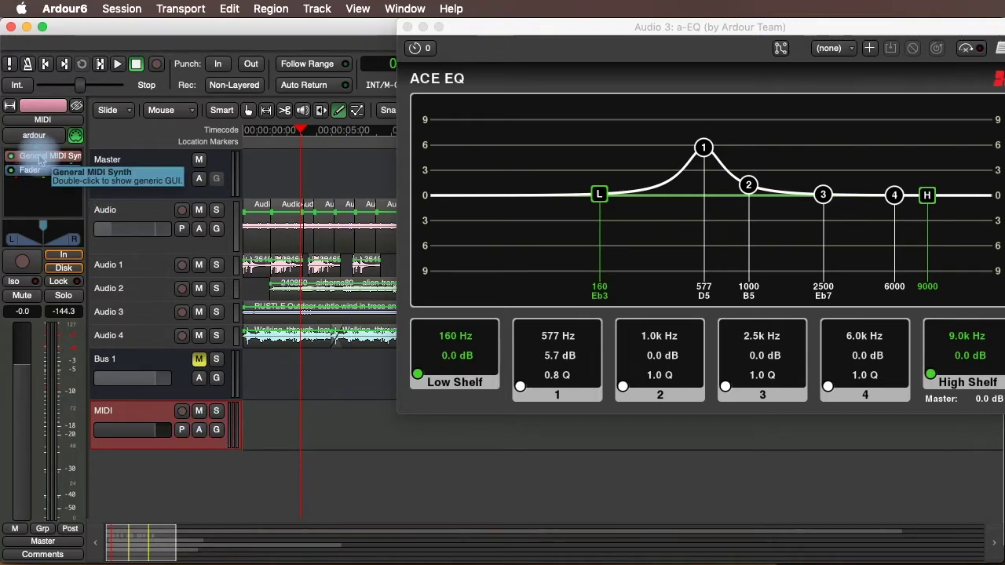
click(408, 27)
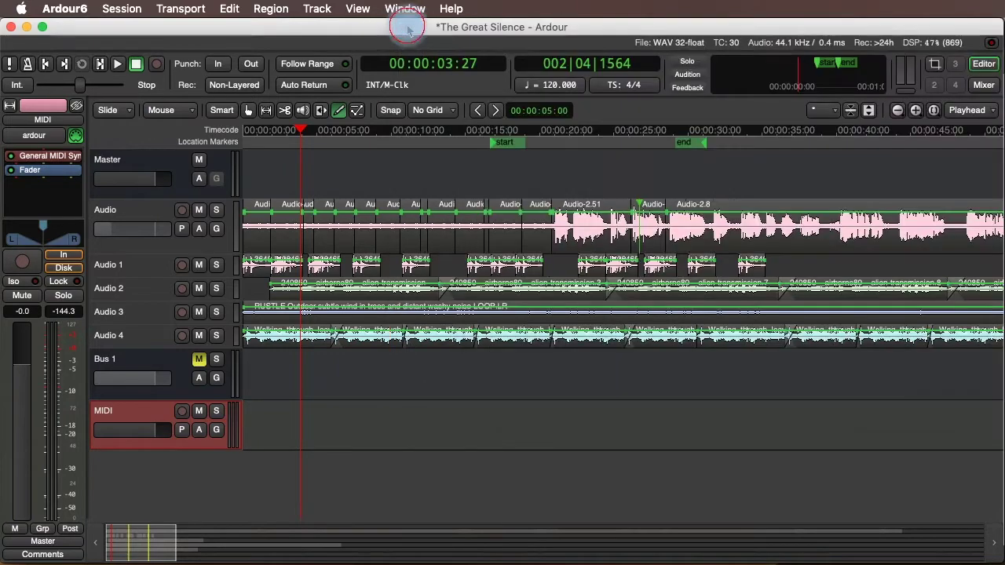
Replace the MIDI track's General MIDI Synth with the Ardour Team's a-Fluid Synth, keeping the Copy I/O Map pin mapping
right_click(62, 160)
mouse_move(105, 162)
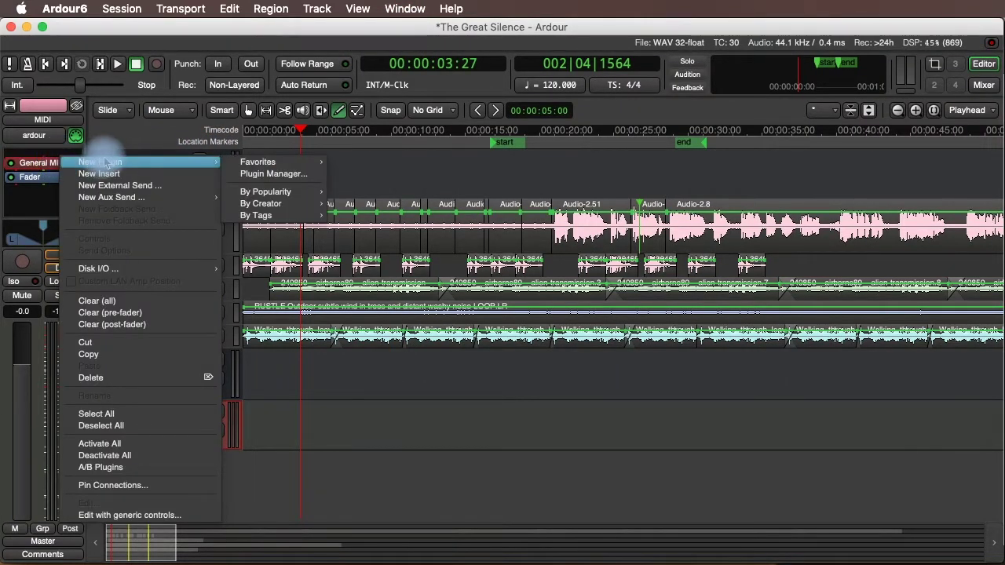
mouse_move(310, 208)
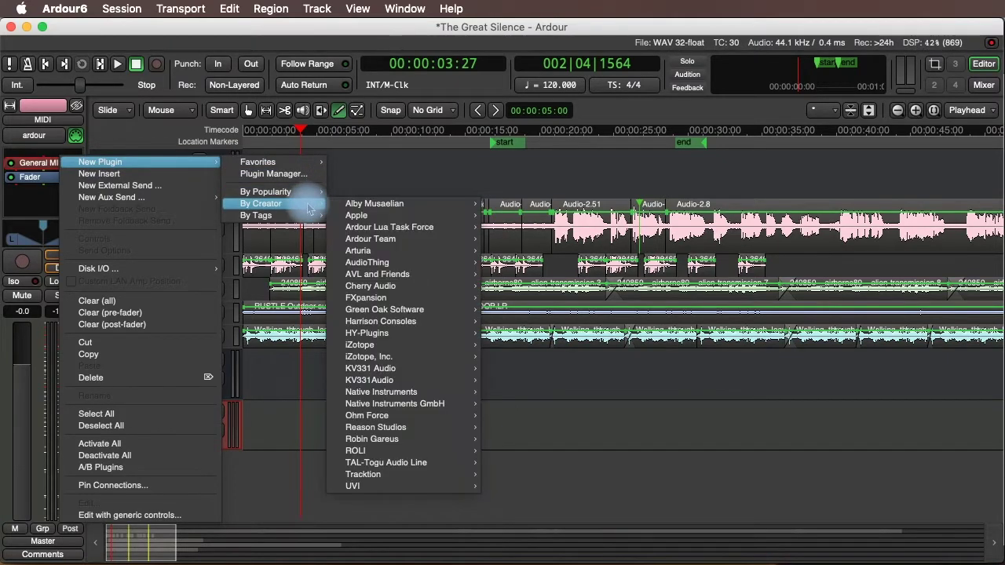
mouse_move(393, 244)
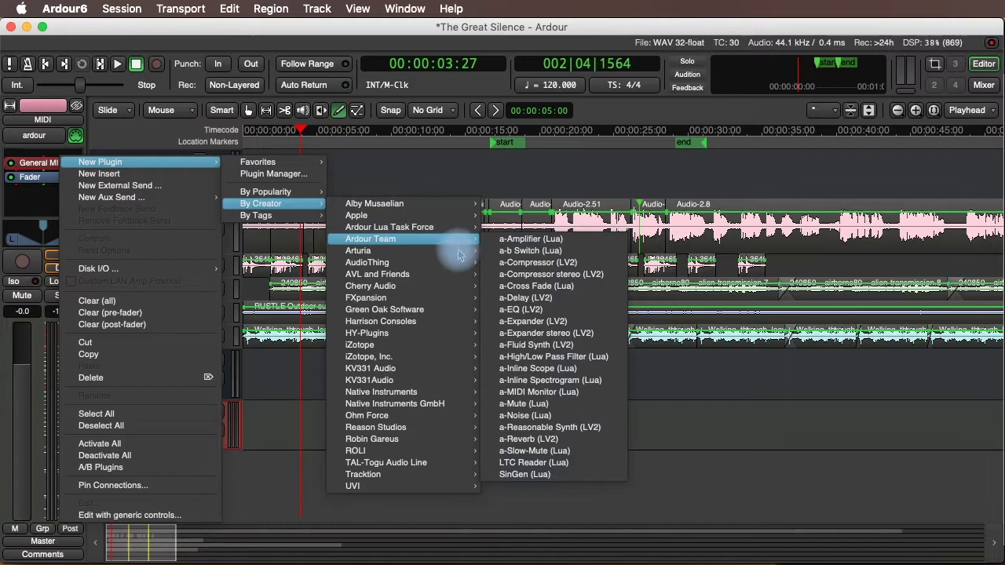
click(565, 348)
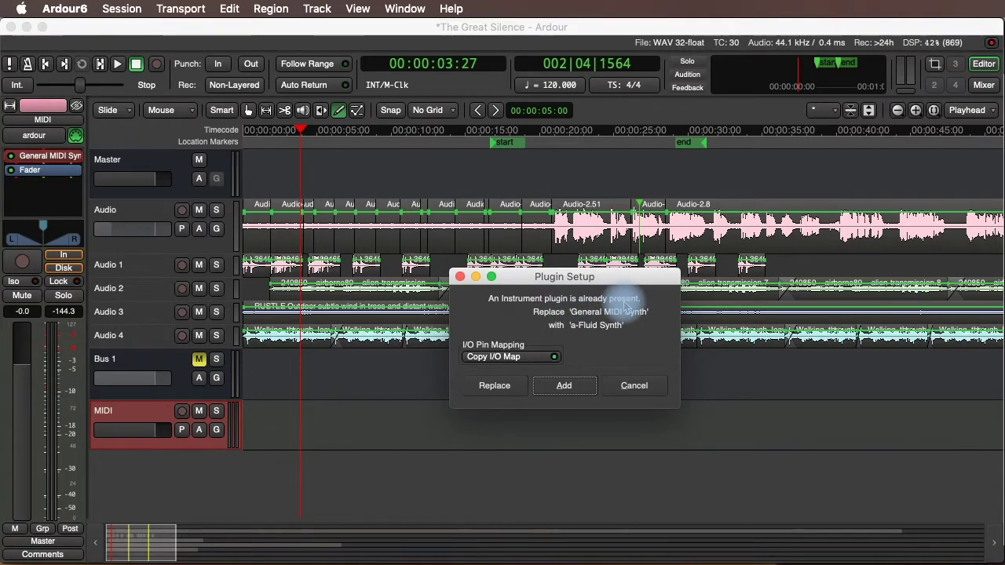
click(495, 388)
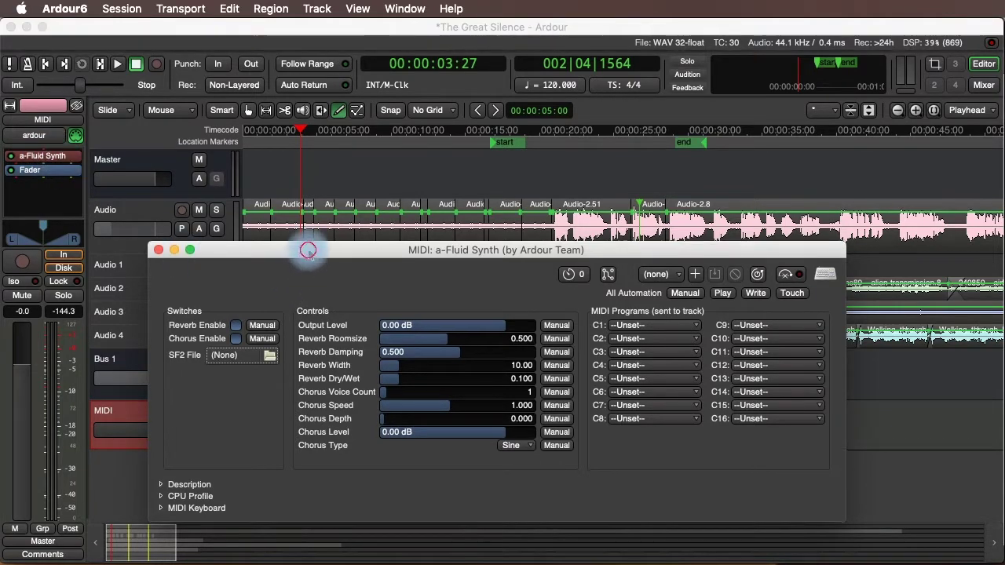
Load 198_Legato_strings.sf2 from the Strings subfolder of Soundfonts in 3782 AUDIO STORYTELLING as a-Fluid Synth's SF2 file
drag(305, 250, 332, 186)
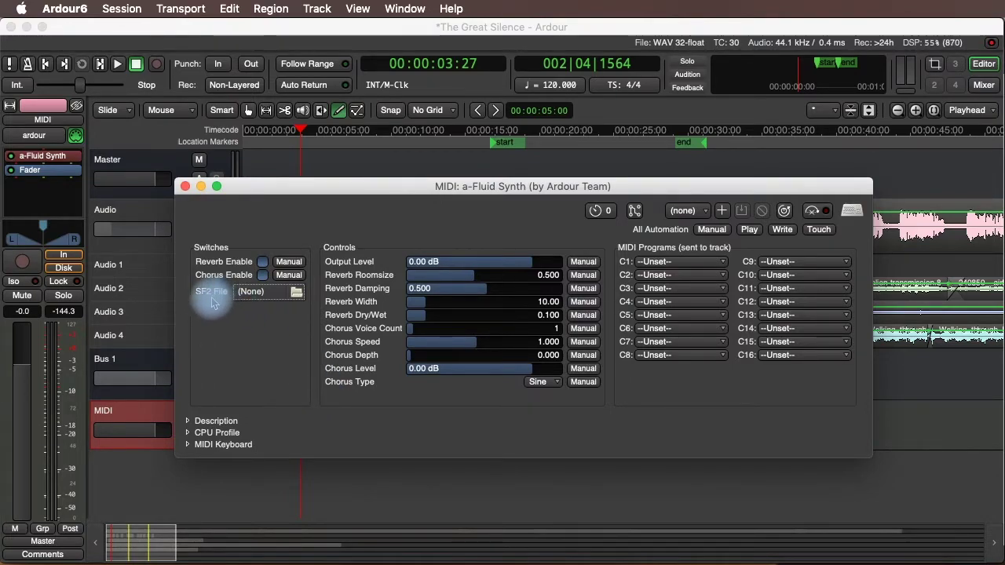
click(293, 293)
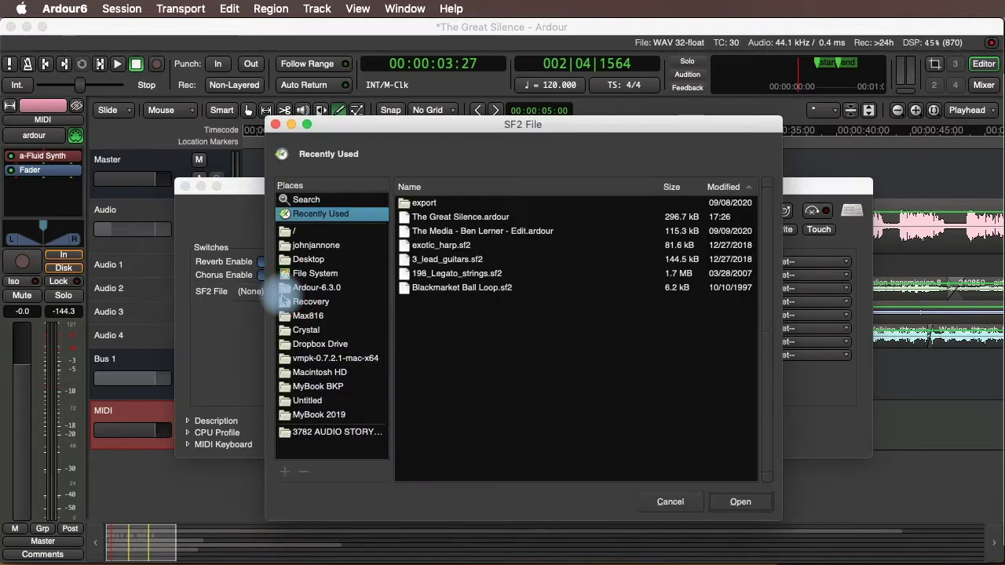
drag(287, 302, 318, 392)
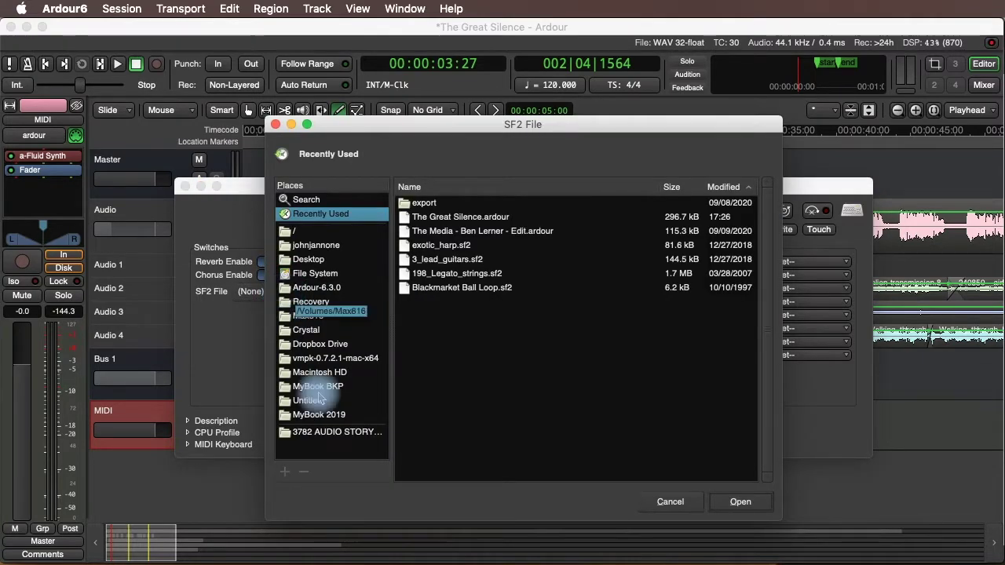
click(329, 432)
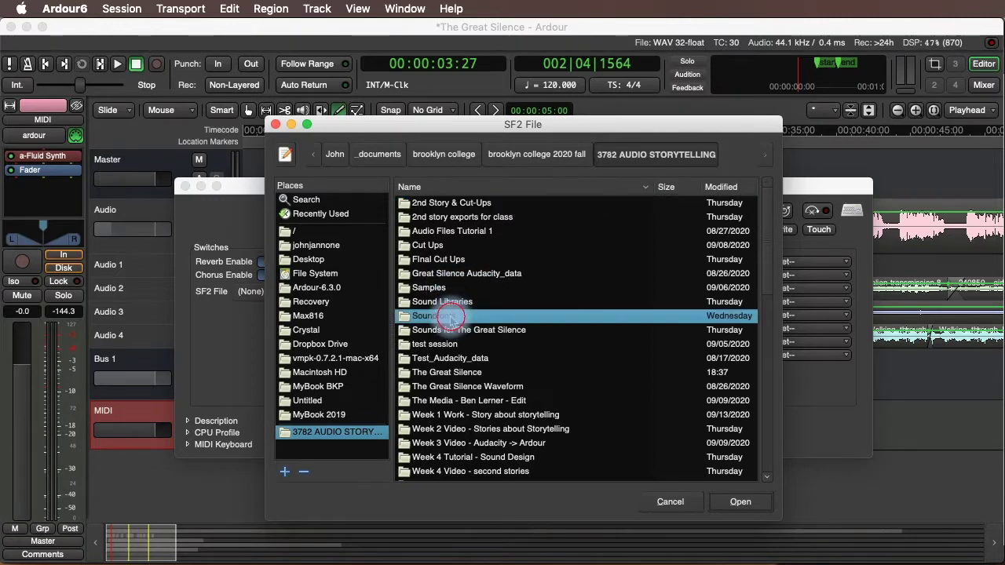
double_click(453, 317)
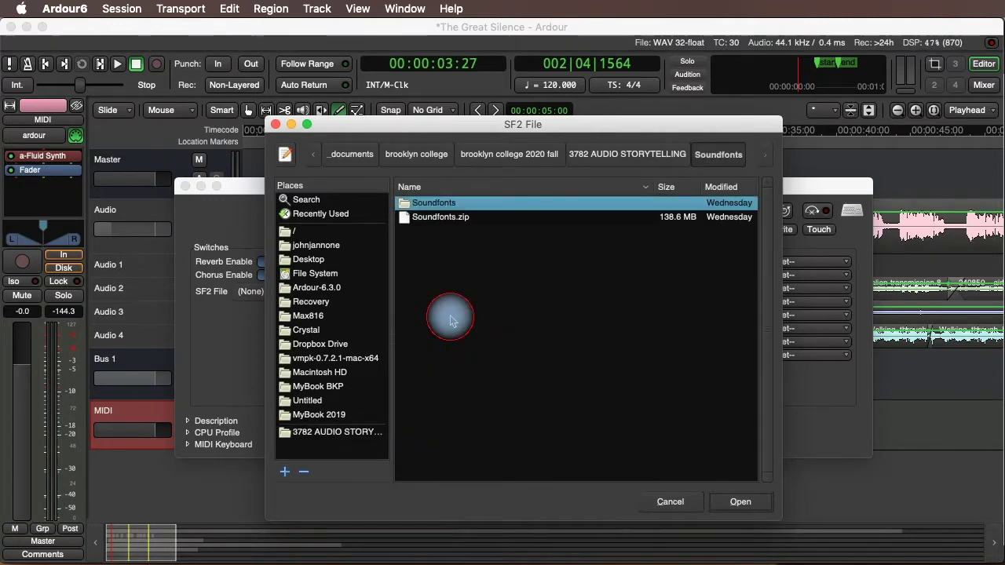
double_click(433, 202)
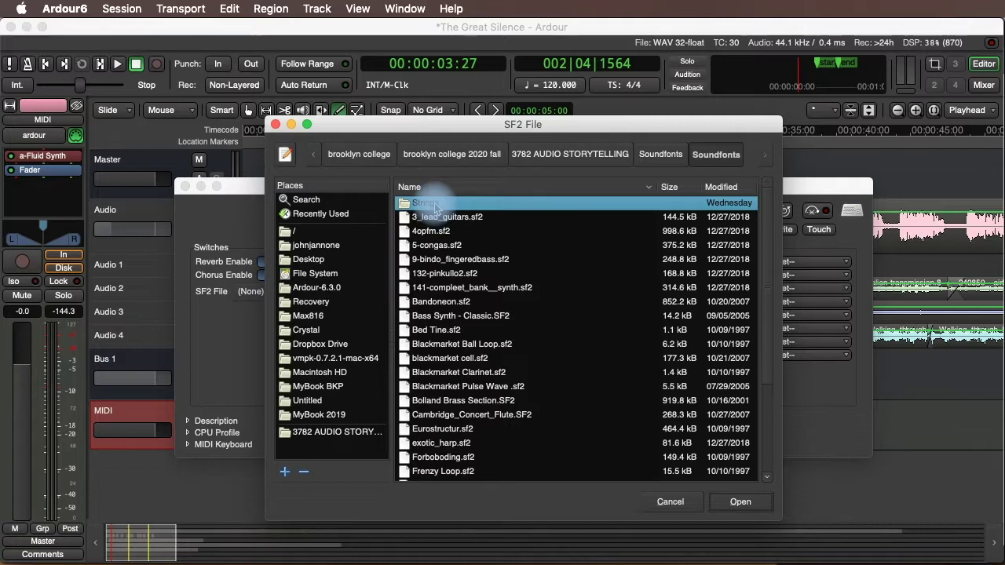
double_click(435, 206)
click(492, 219)
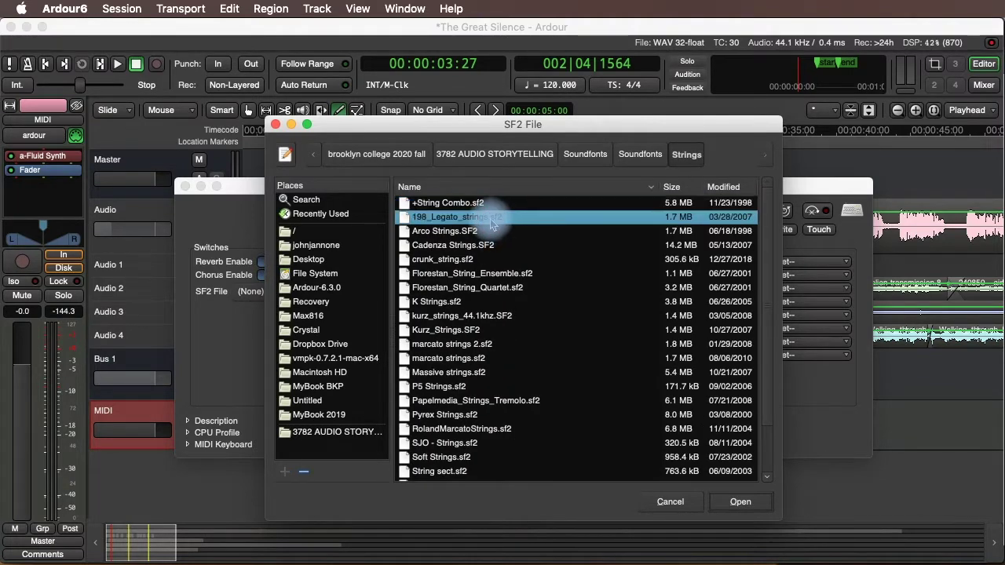
click(732, 502)
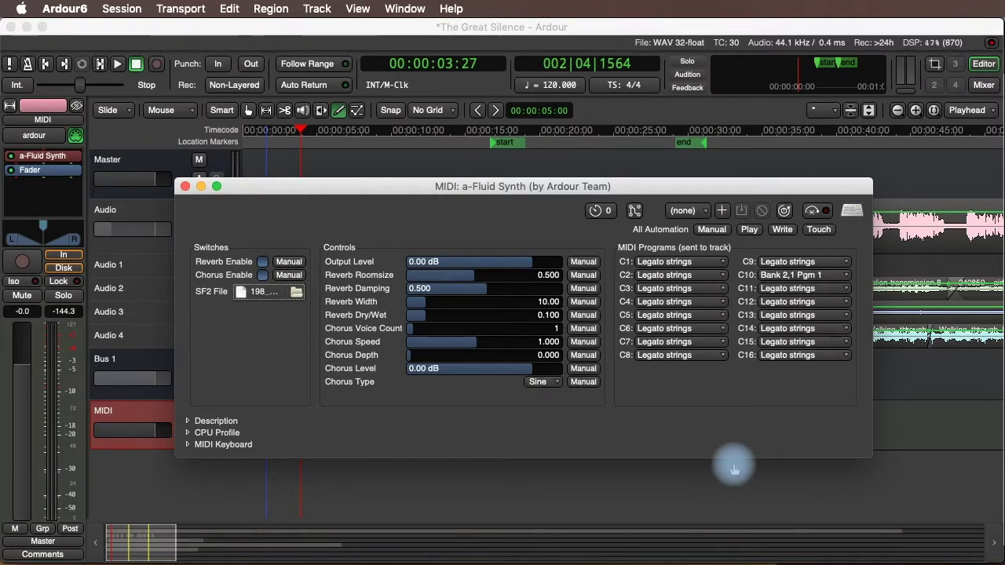
Close the a-Fluid Synth window and increase the MIDI track's height to reveal its piano keyboard
click(184, 186)
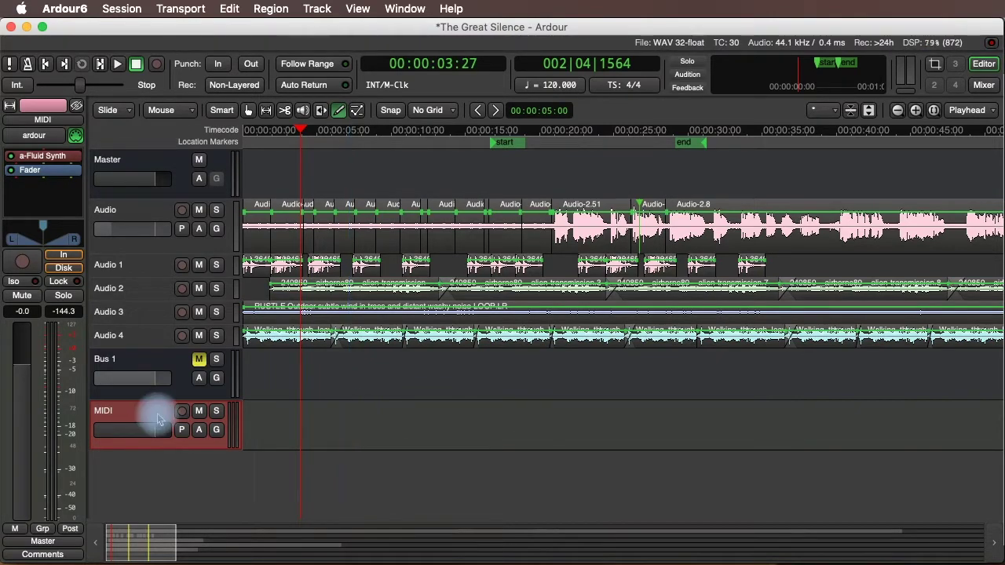
drag(158, 449, 150, 498)
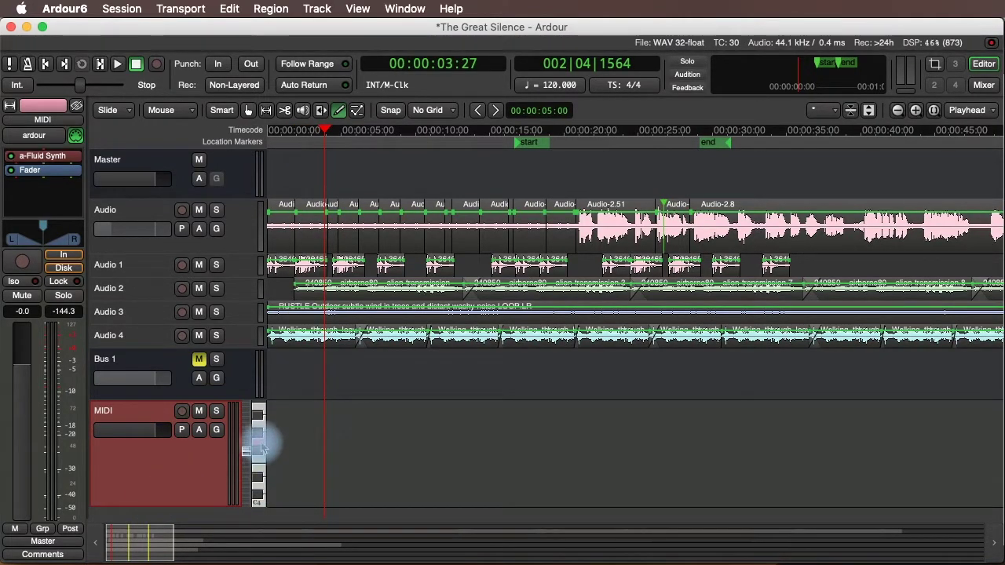
Audition keys of the legato strings on the MIDI track's piano keyboard, widening the displayed note range
click(263, 452)
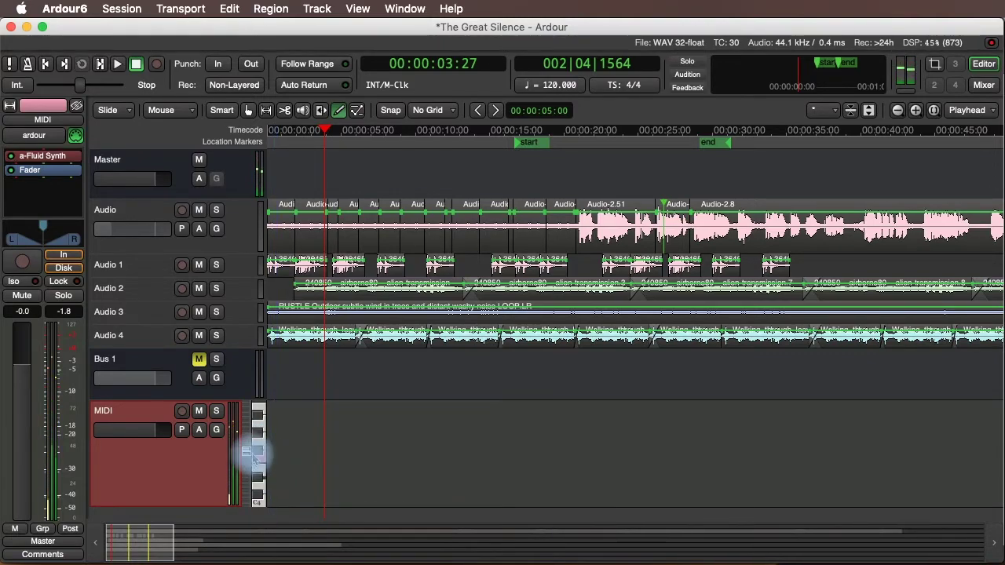
drag(248, 454, 248, 455)
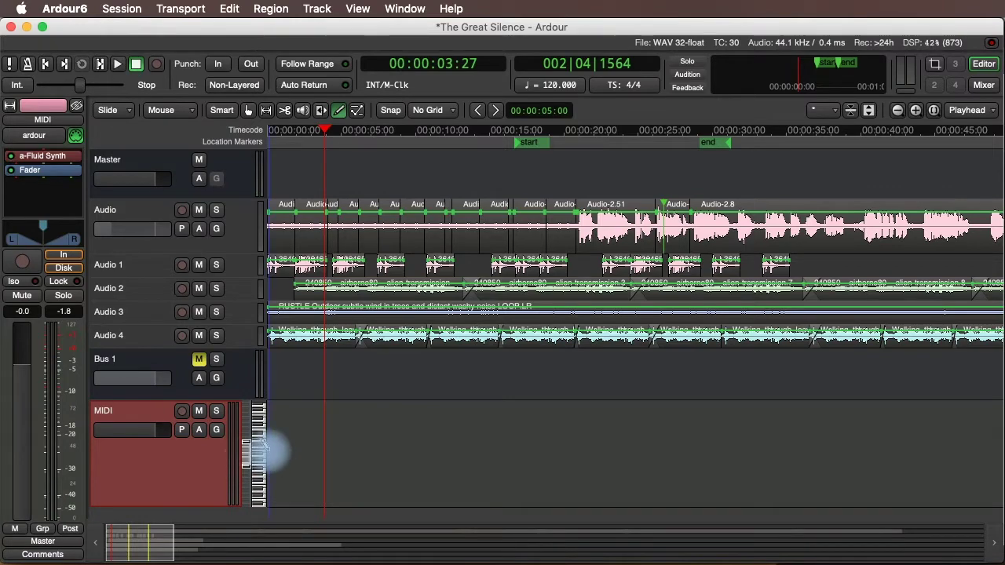
click(266, 454)
click(262, 470)
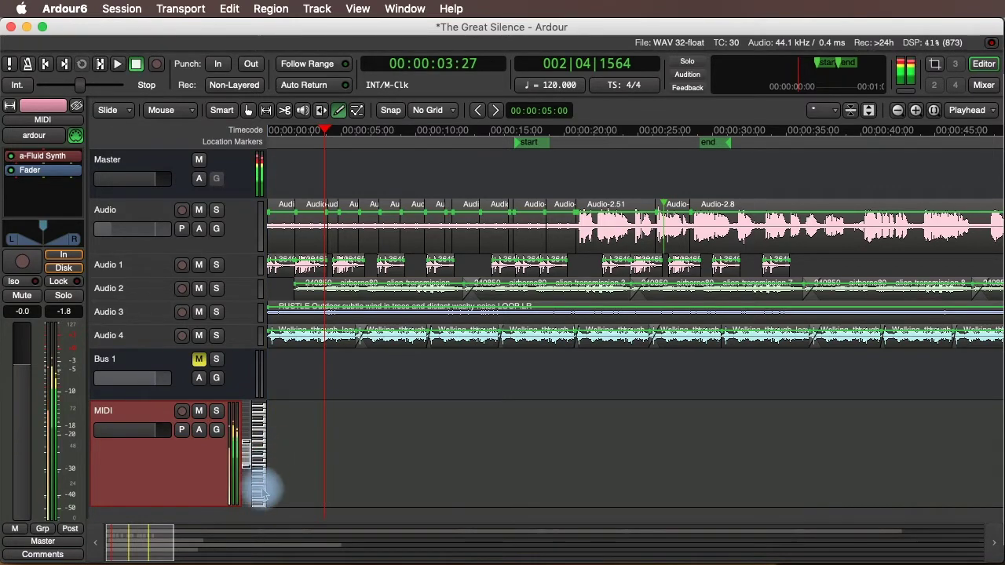
click(262, 485)
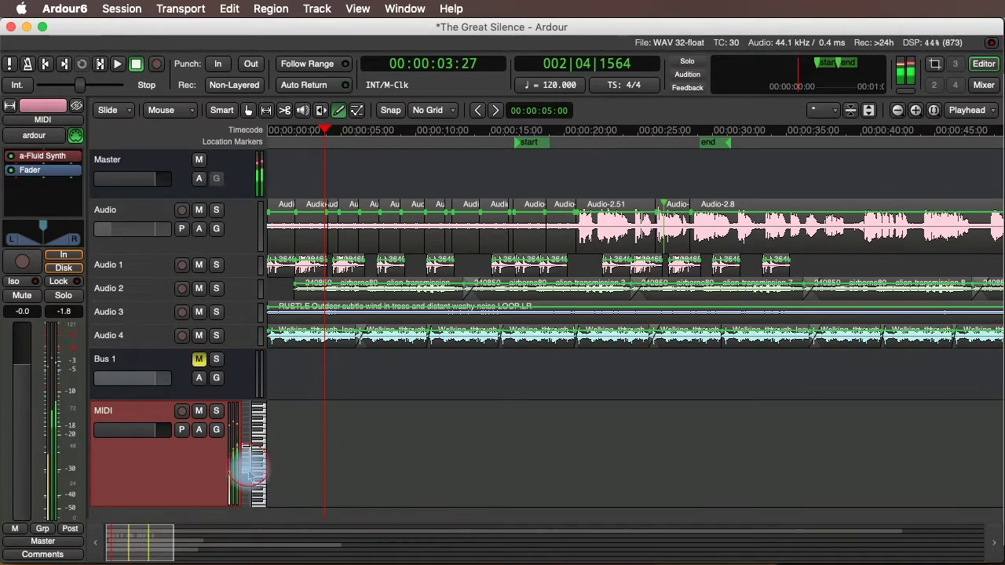
click(260, 482)
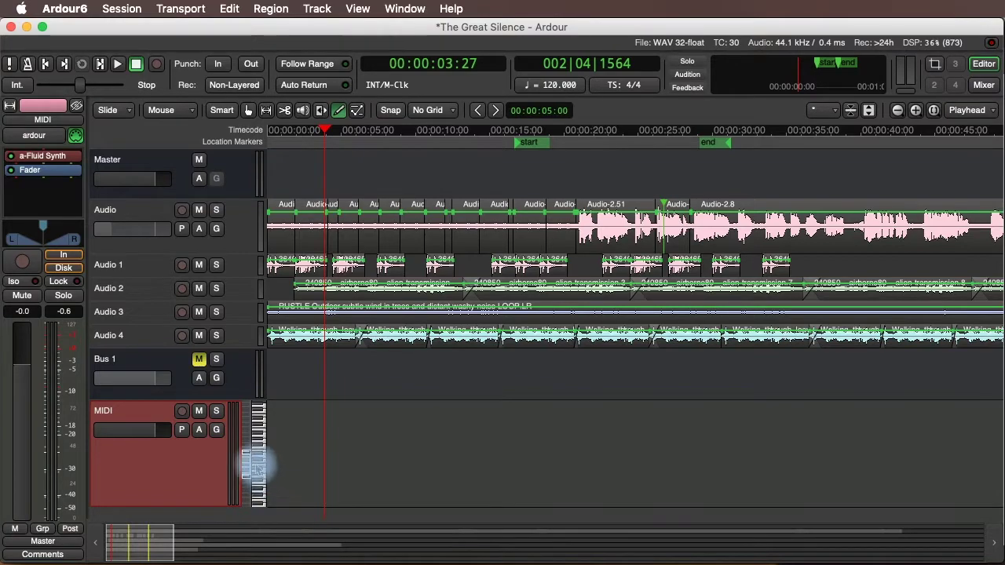
Rescale and shift the MIDI keyboard's note range while auditioning strings notes at different pitches
mouse_move(249, 440)
mouse_down()
mouse_move(244, 433)
mouse_move(245, 454)
mouse_up()
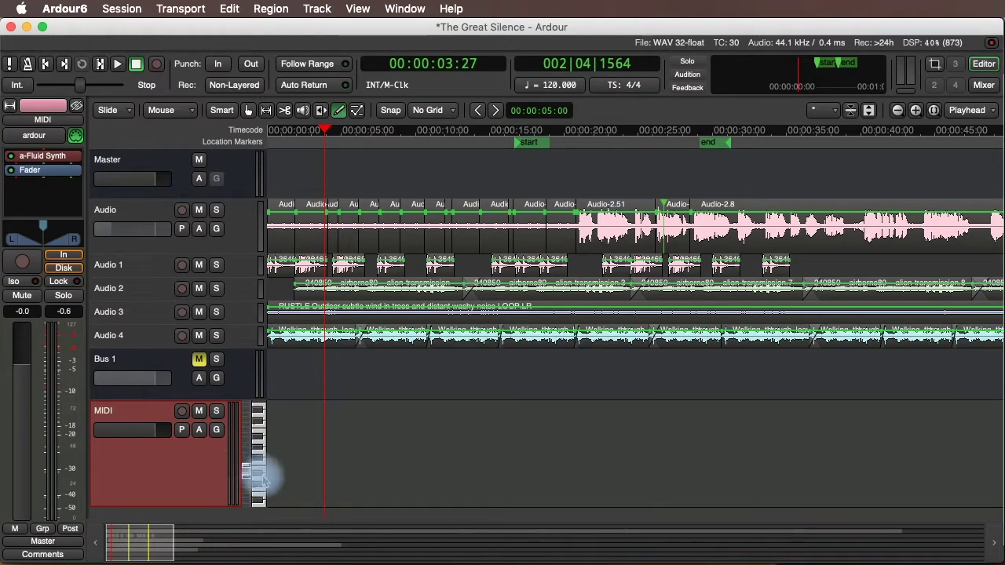
click(264, 466)
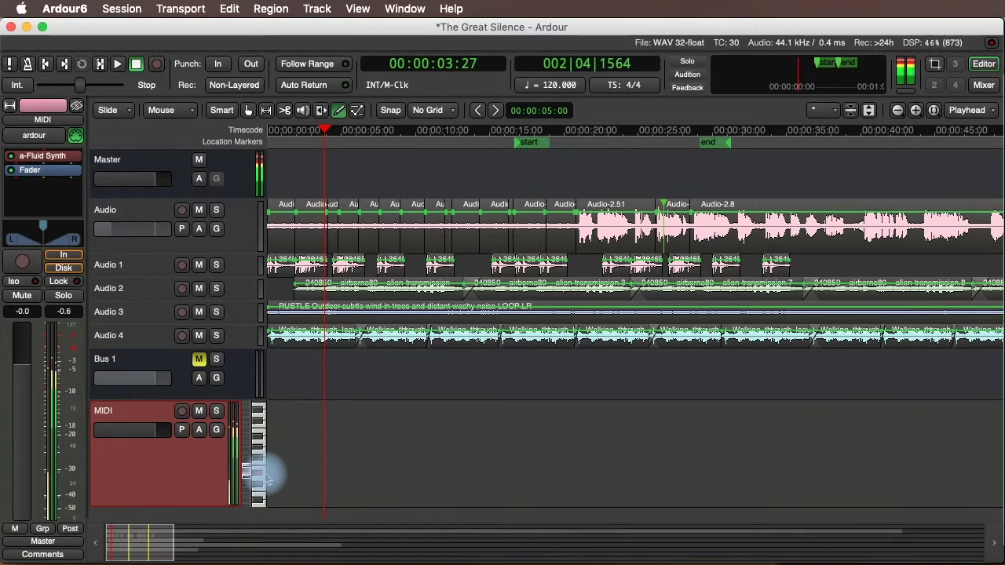
drag(245, 471, 257, 429)
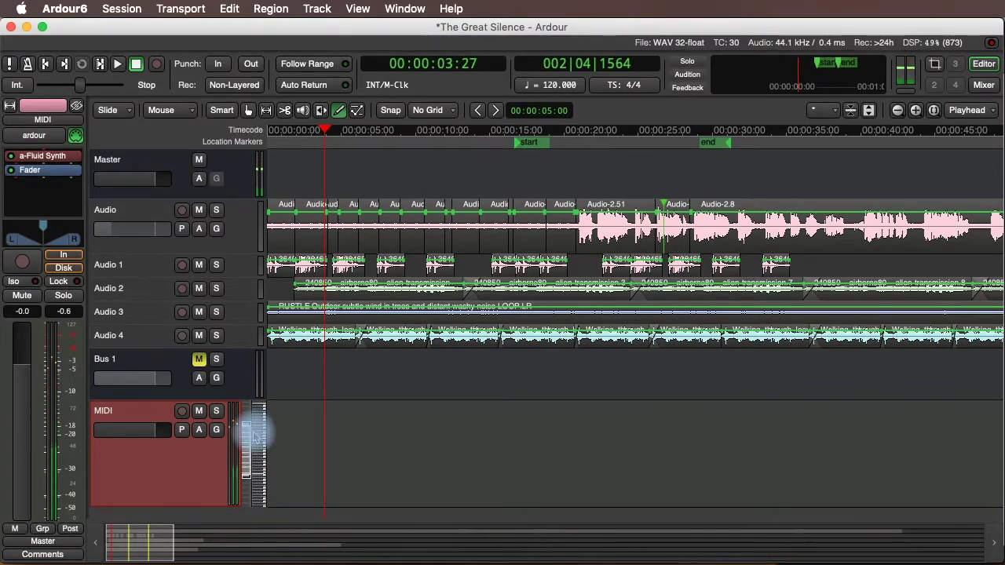
click(261, 451)
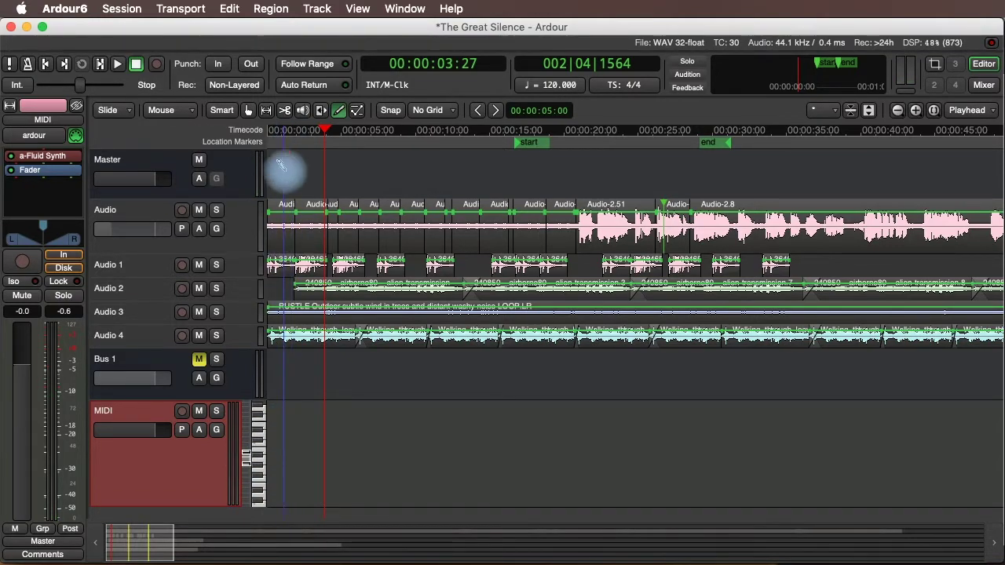
click(263, 453)
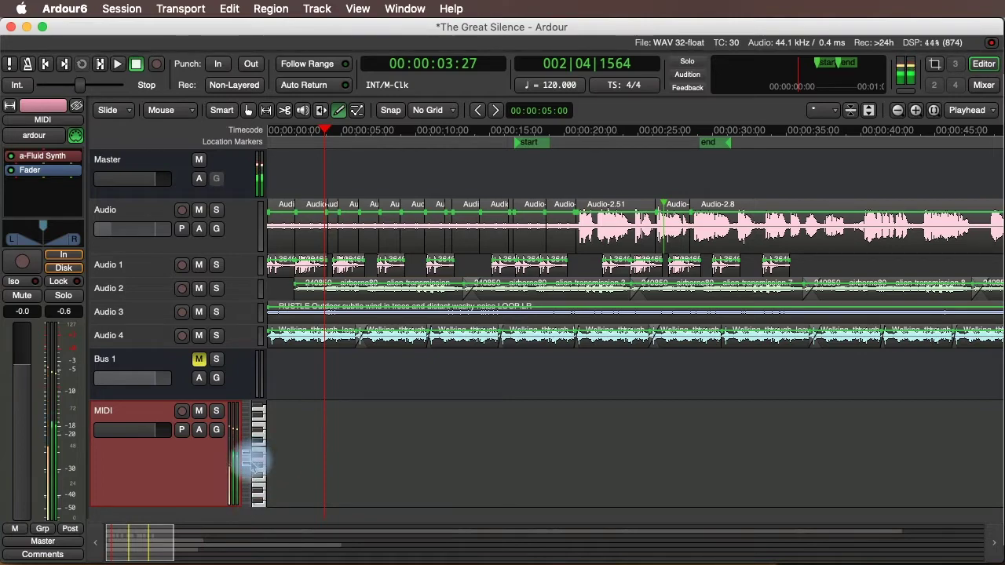
click(259, 465)
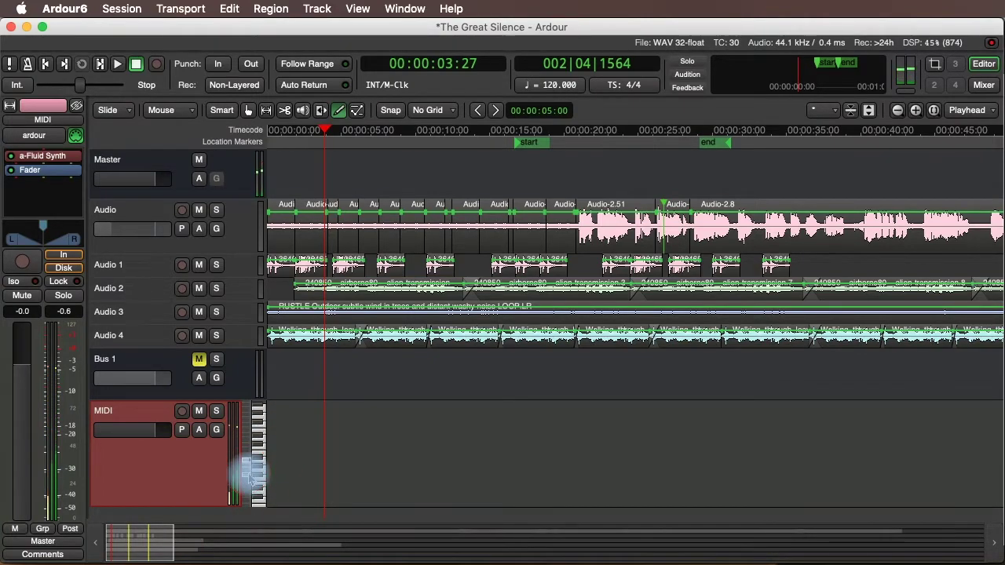
click(259, 476)
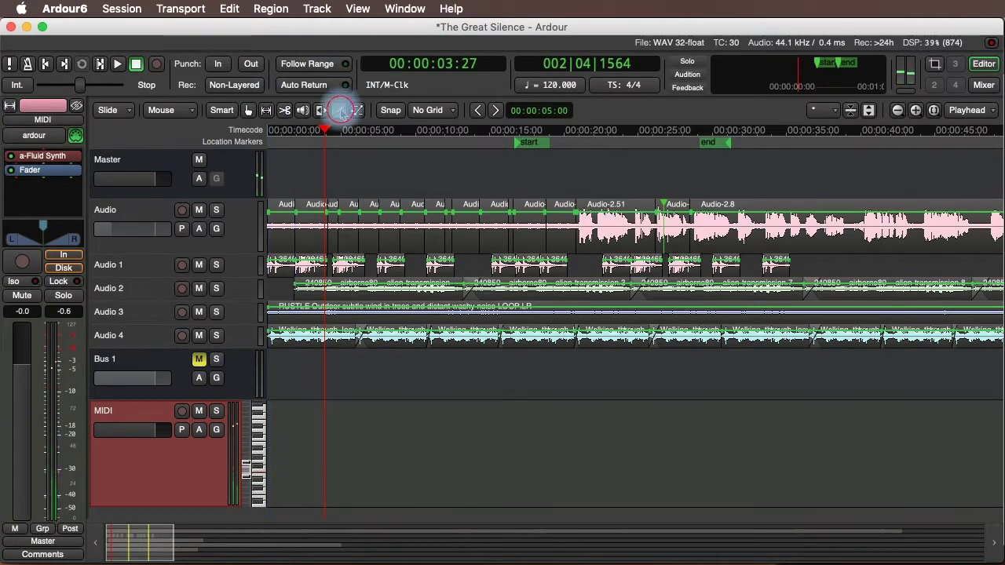
With the Draw tool, create a MIDI region about four seconds long near the track's start and draw a note about 1.6 seconds long in it
click(340, 110)
mouse_move(278, 433)
mouse_down()
mouse_move(422, 431)
mouse_move(333, 431)
mouse_move(341, 437)
mouse_up()
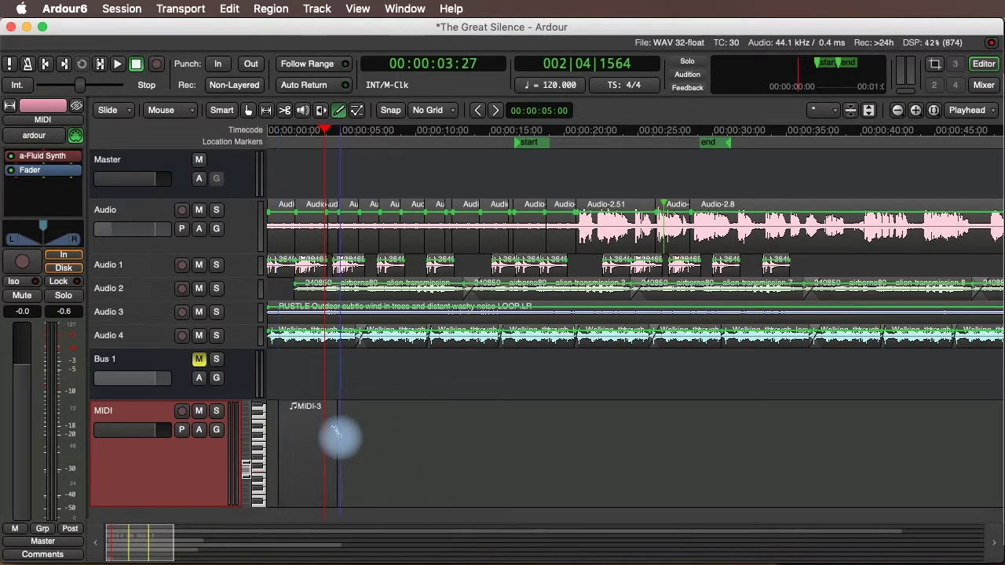
key(=)
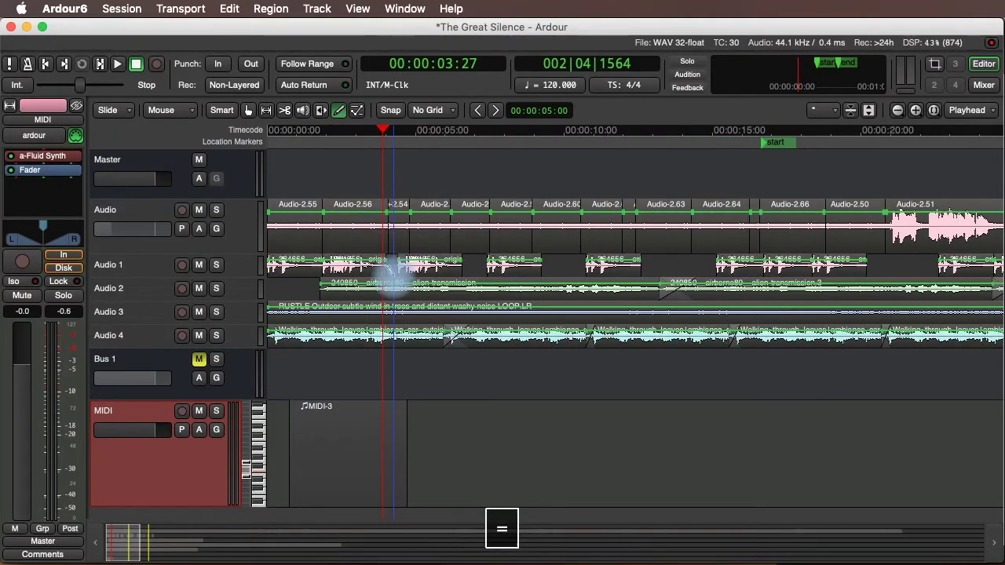
key(=)
key(=)
click(296, 437)
drag(295, 427, 493, 471)
Play the session from the beginning to hear the first strings note against the other tracks
click(197, 151)
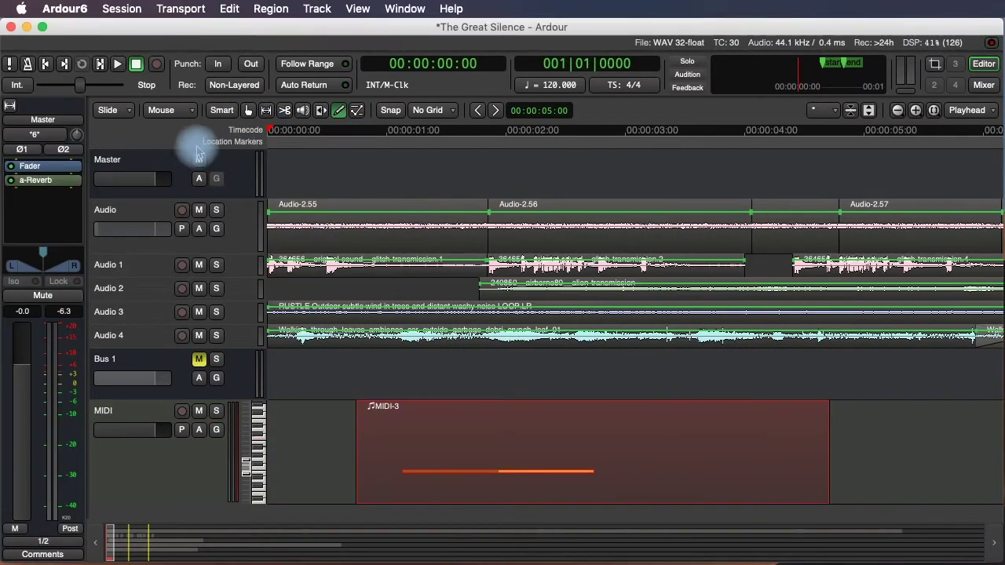
key(space)
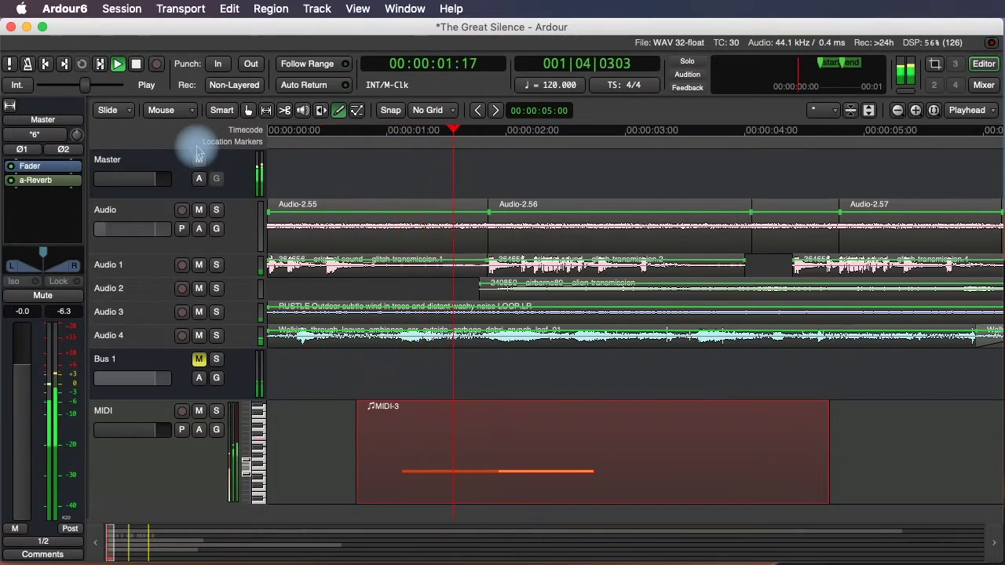
key(space)
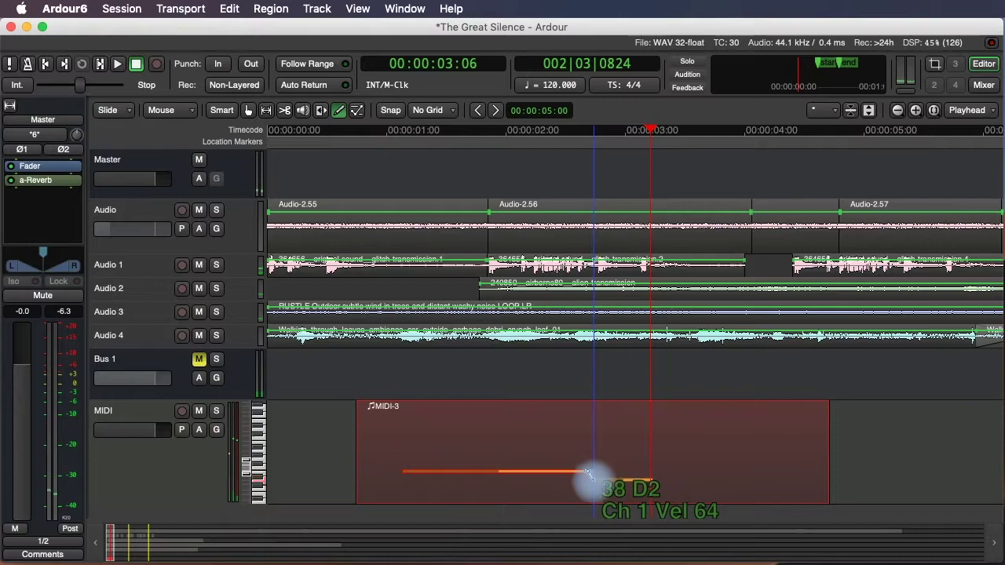
Draw a C#2 note about 1.5 seconds long directly after the first note and play the two notes back
drag(594, 484, 768, 485)
click(332, 129)
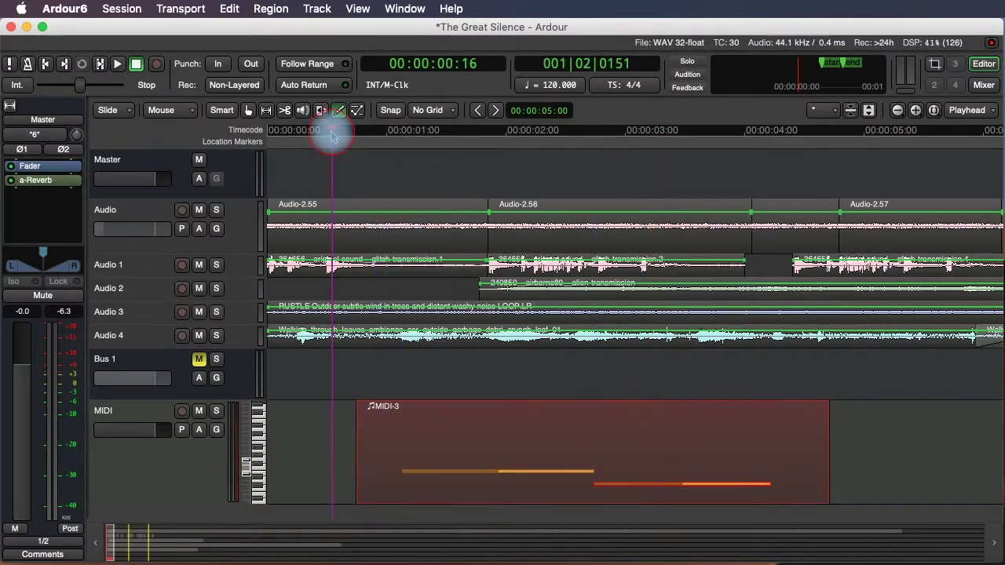
key(space)
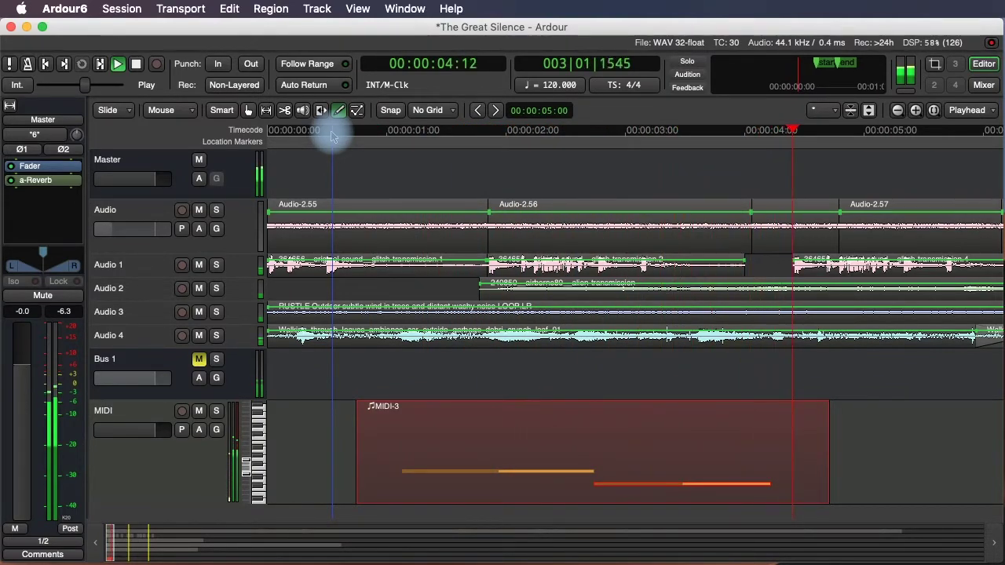
key(space)
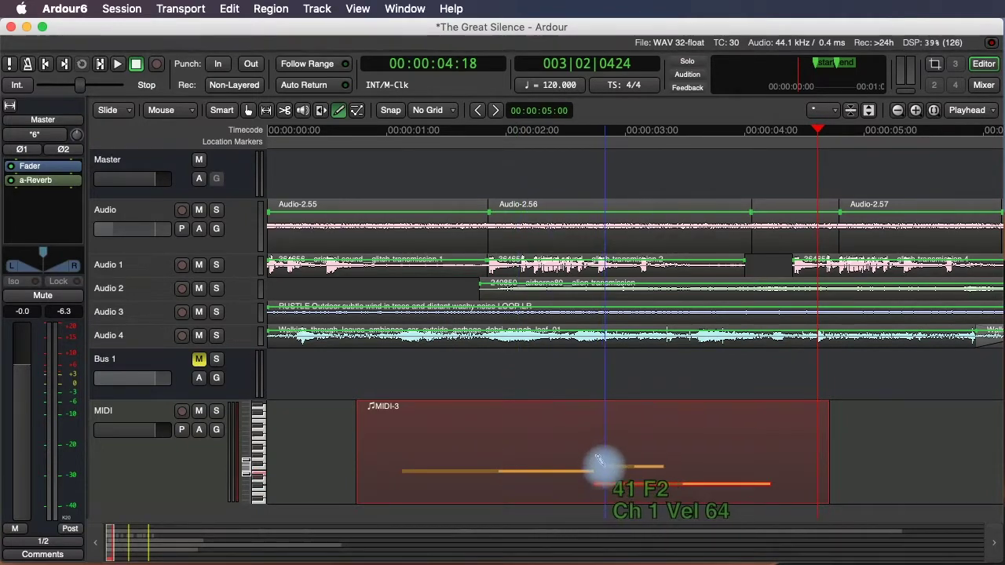
Insert a short F2 note at the phrase's start, trimming the first long note to begin at its end, and shorten the C#2 note
click(375, 467)
drag(408, 471, 433, 471)
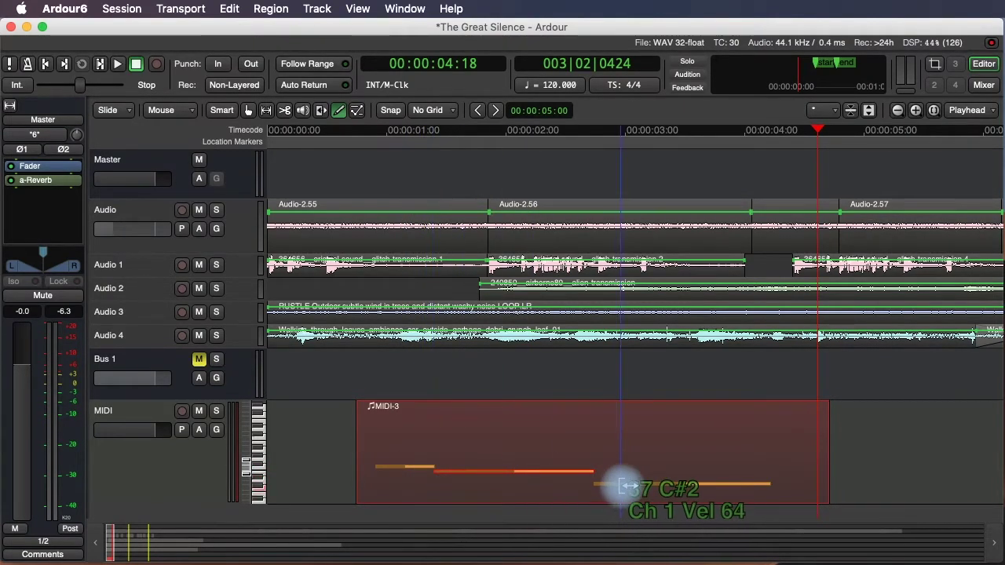
drag(760, 486, 675, 487)
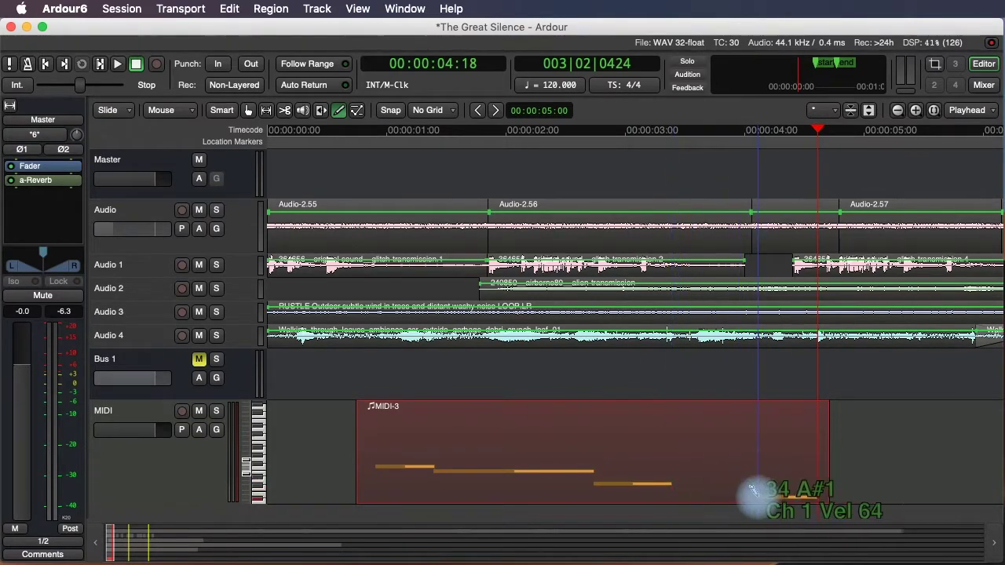
Undo the stray note, draw a B1 note about one second long after the C#2 note, and play the phrase
key(super+z)
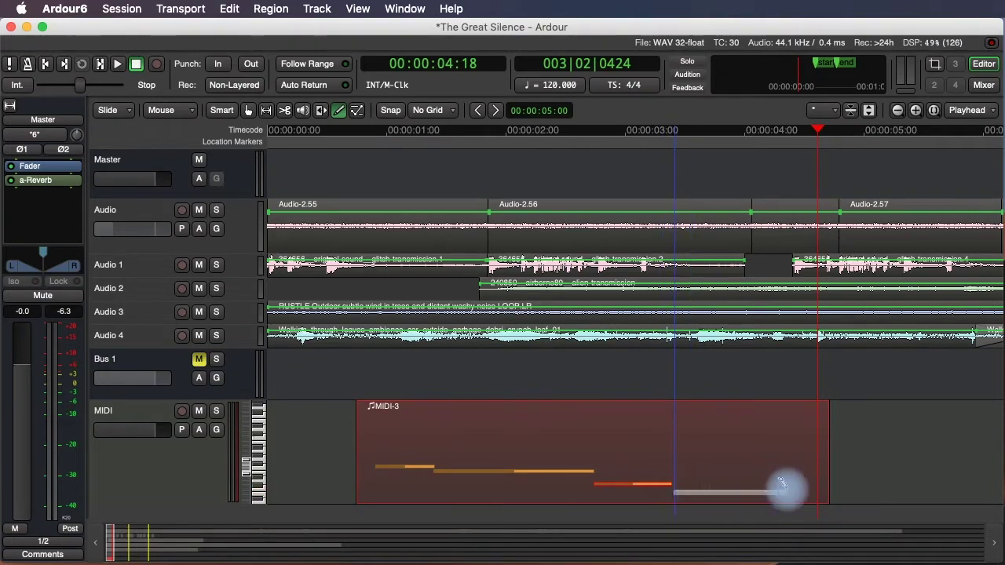
click(349, 129)
key(space)
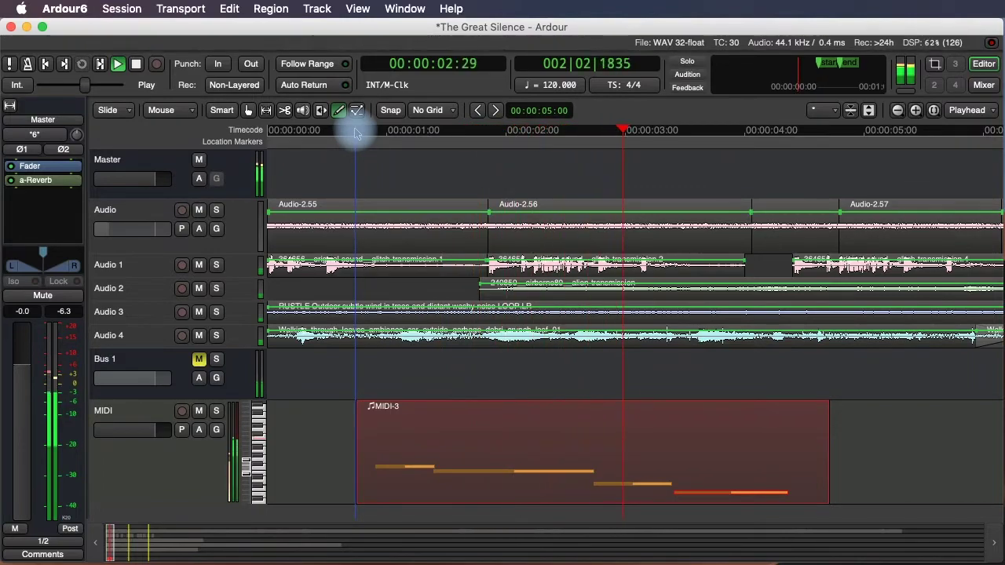
key(space)
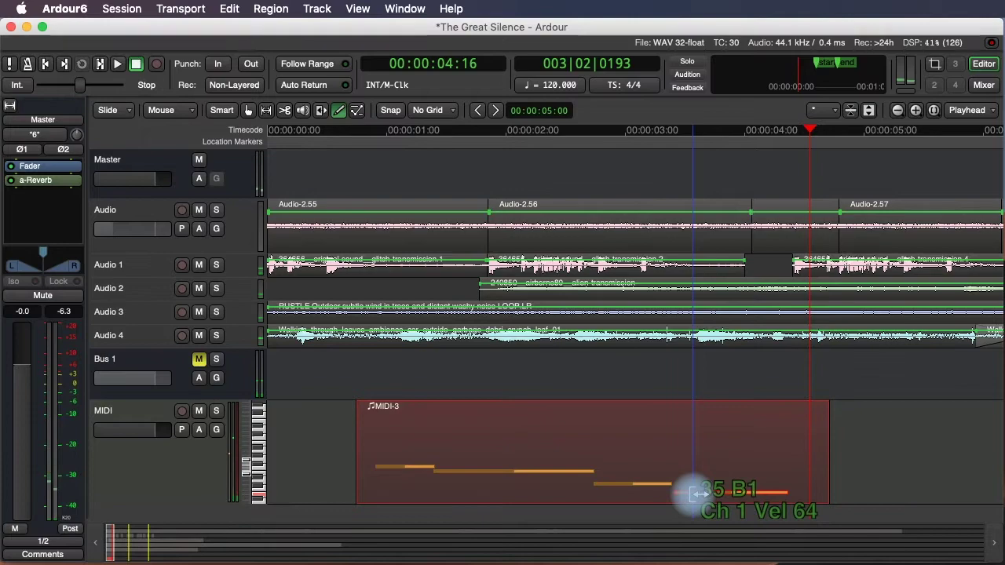
Change the last B1 note to a shorter A#1 note starting just after the C#2 note, and play the phrase
mouse_move(693, 494)
mouse_down()
mouse_move(709, 494)
mouse_move(698, 494)
mouse_up()
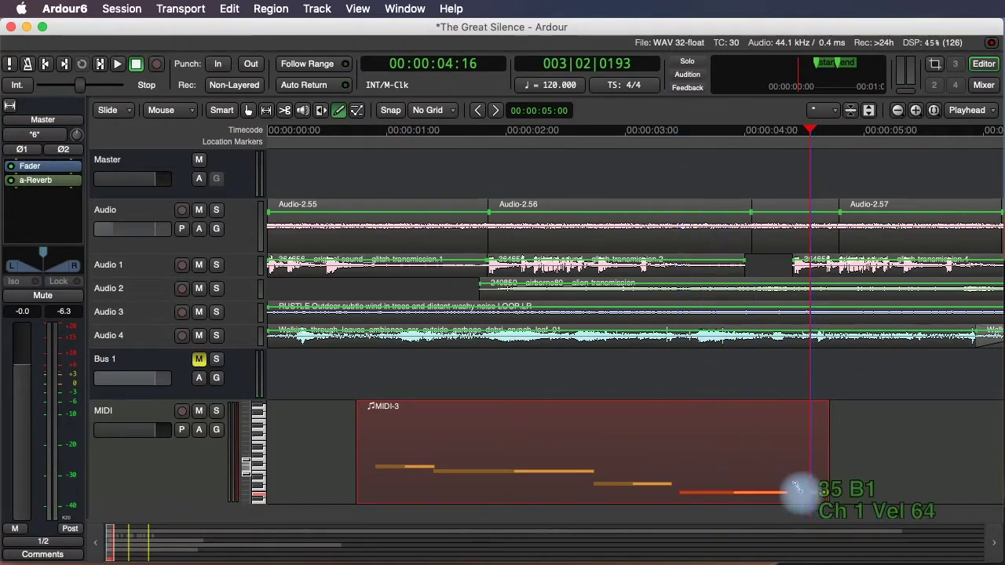
drag(778, 489, 715, 496)
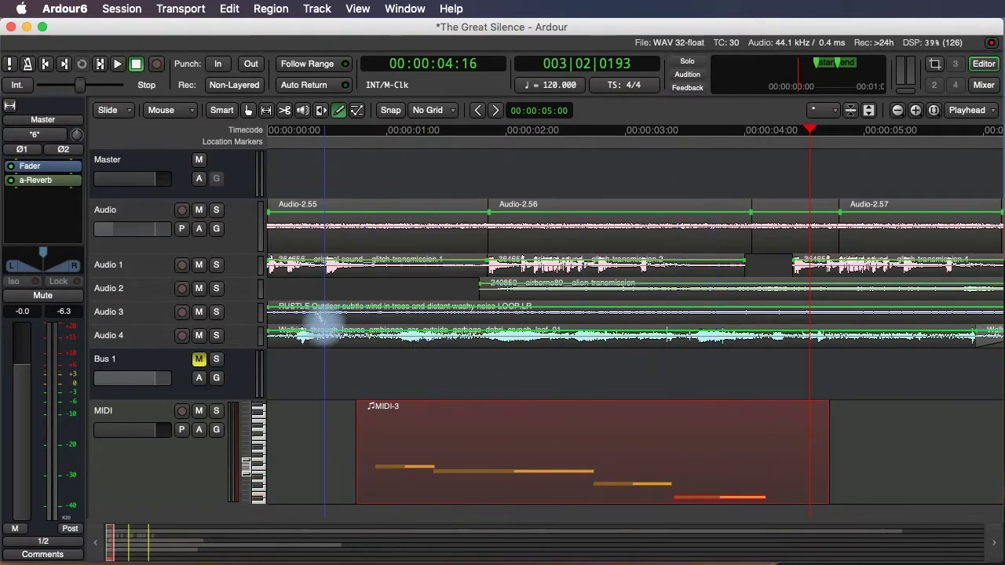
click(357, 133)
key(space)
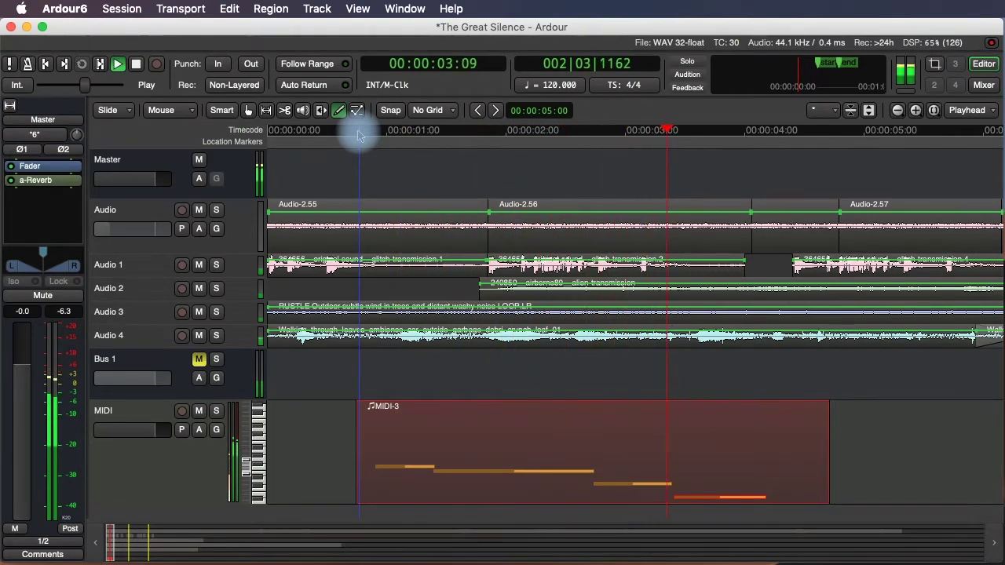
key(space)
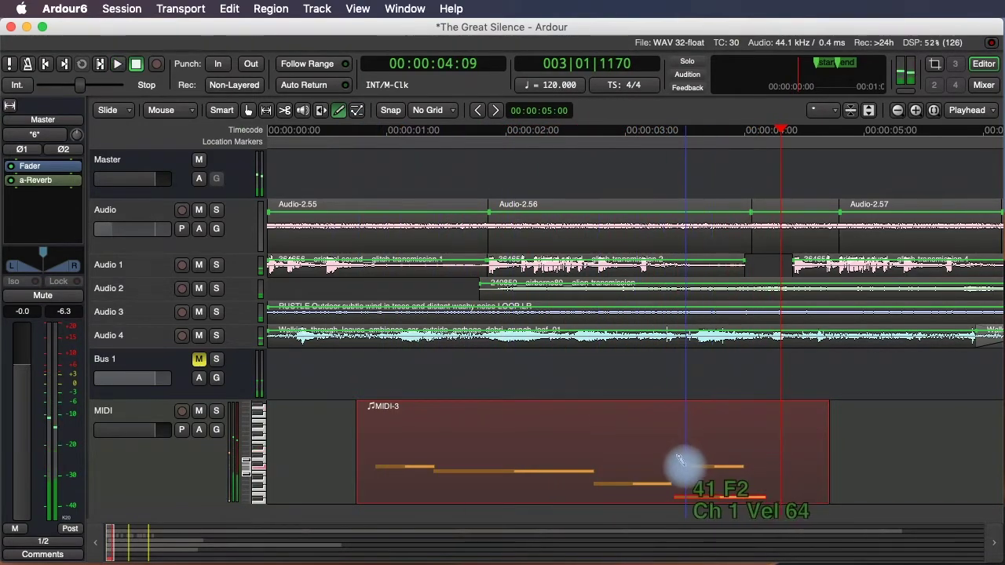
Stack an F2 note and a higher note above the final A#1 note to form a chord, and play the phrase
drag(676, 466, 767, 466)
drag(670, 422, 764, 424)
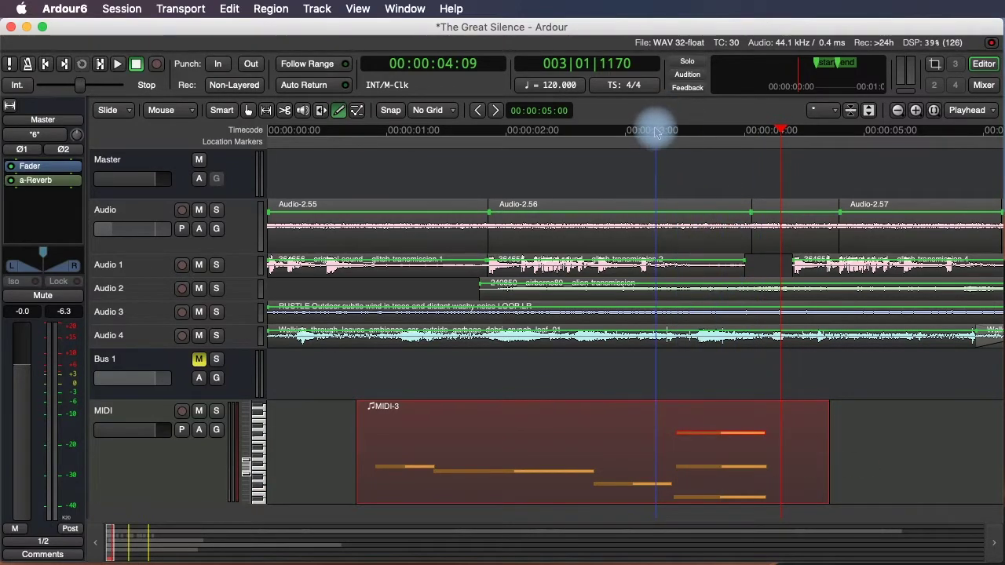
click(364, 131)
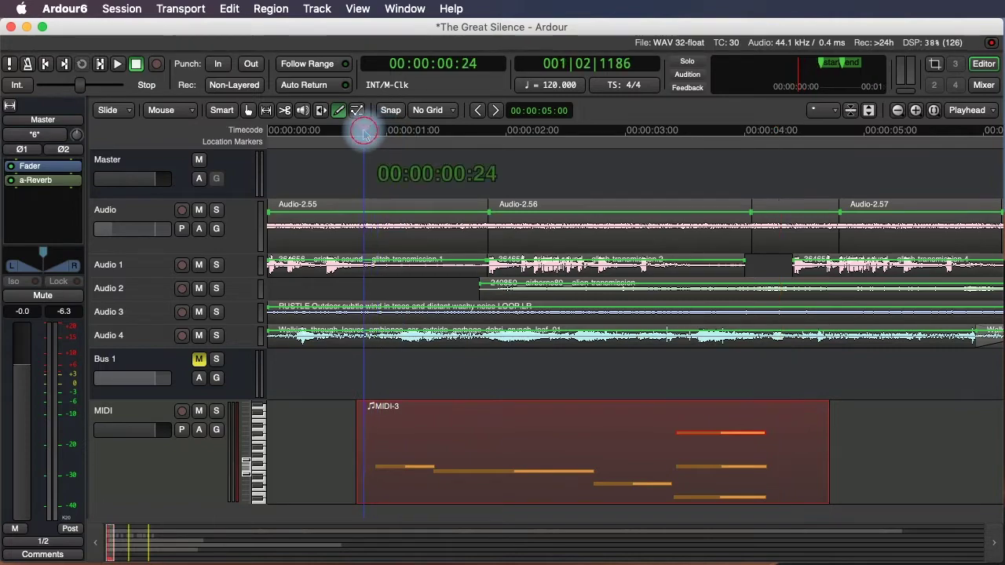
key(space)
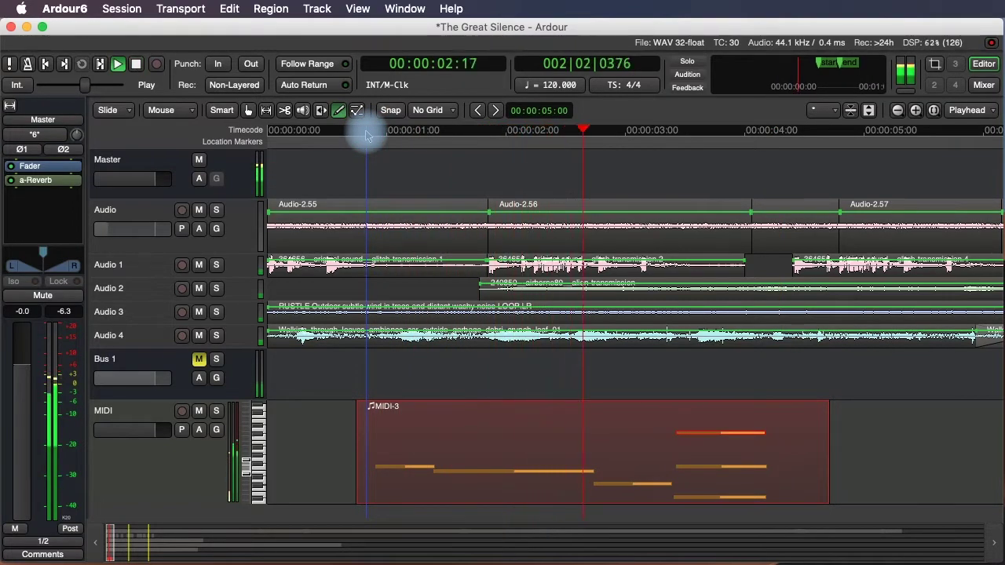
key(space)
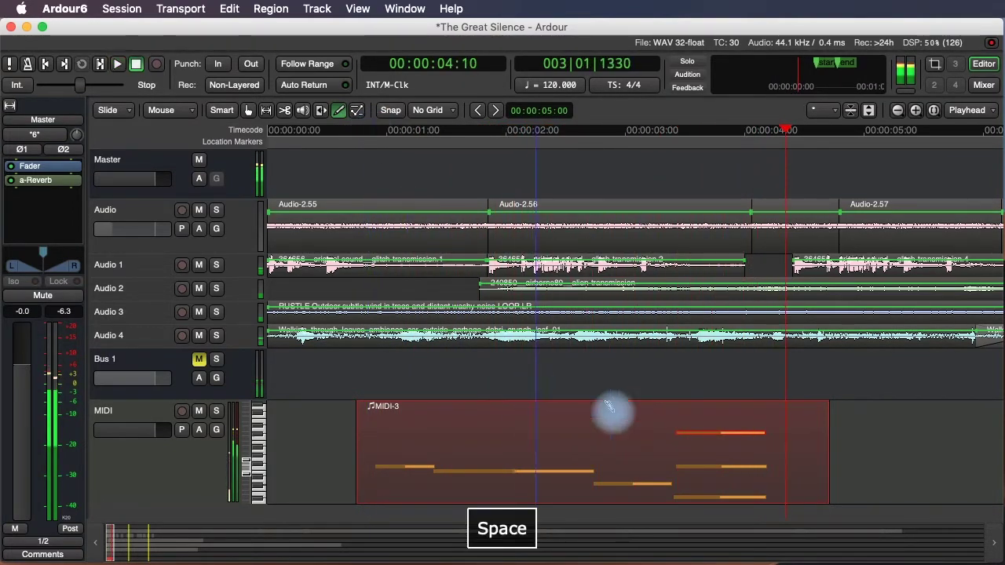
Lower the pitch of the final chord's top note, play the chord, and lower its middle F2 note
drag(718, 438, 713, 457)
click(662, 131)
key(space)
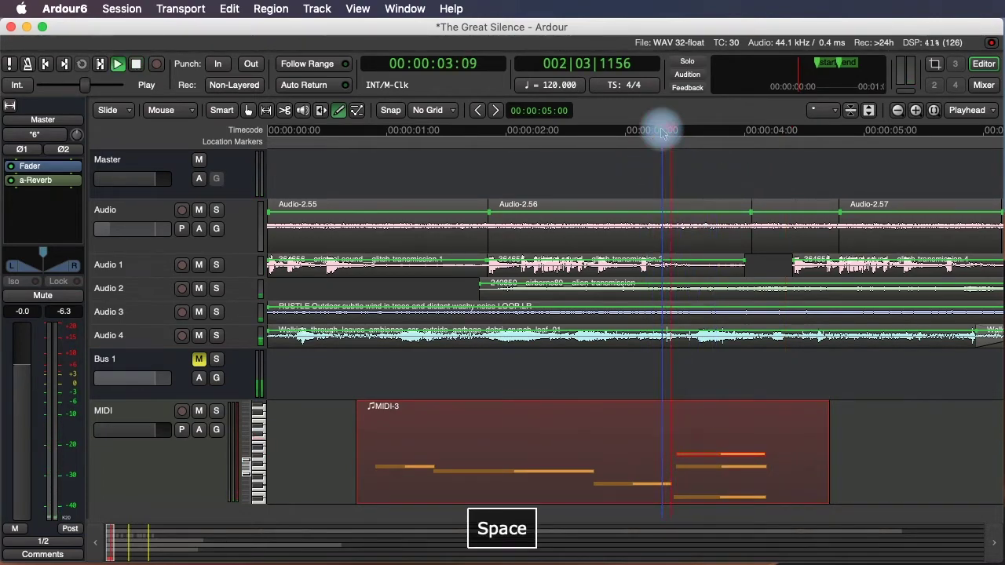
key(space)
drag(701, 465, 713, 475)
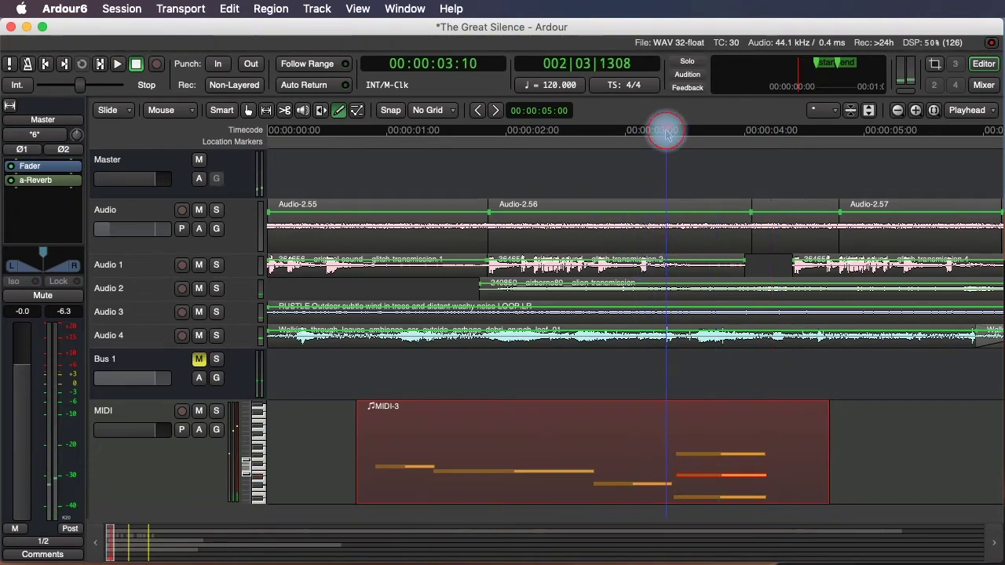
Play the final chord, and play the whole strings phrase from just before its first note
key(space)
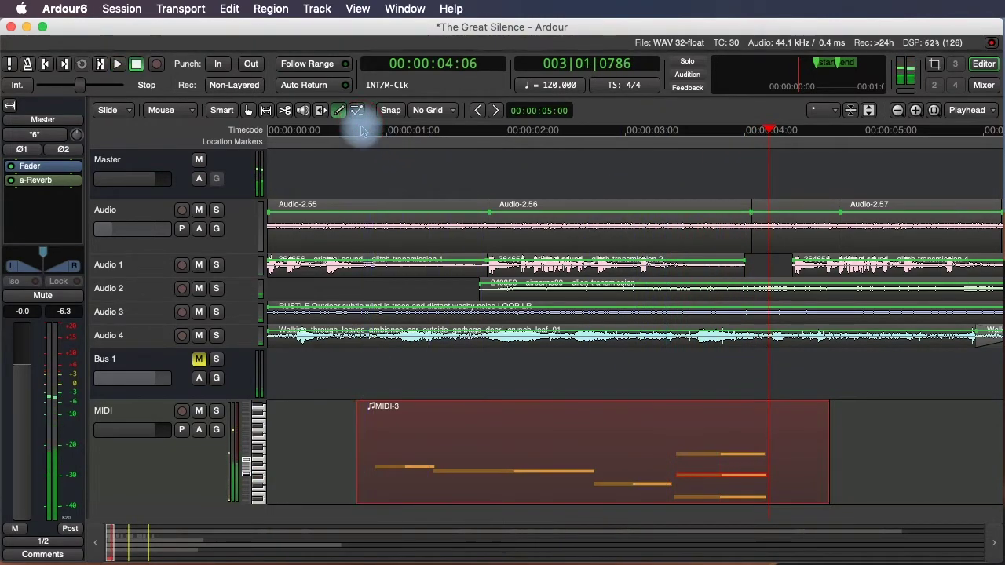
click(361, 131)
key(space)
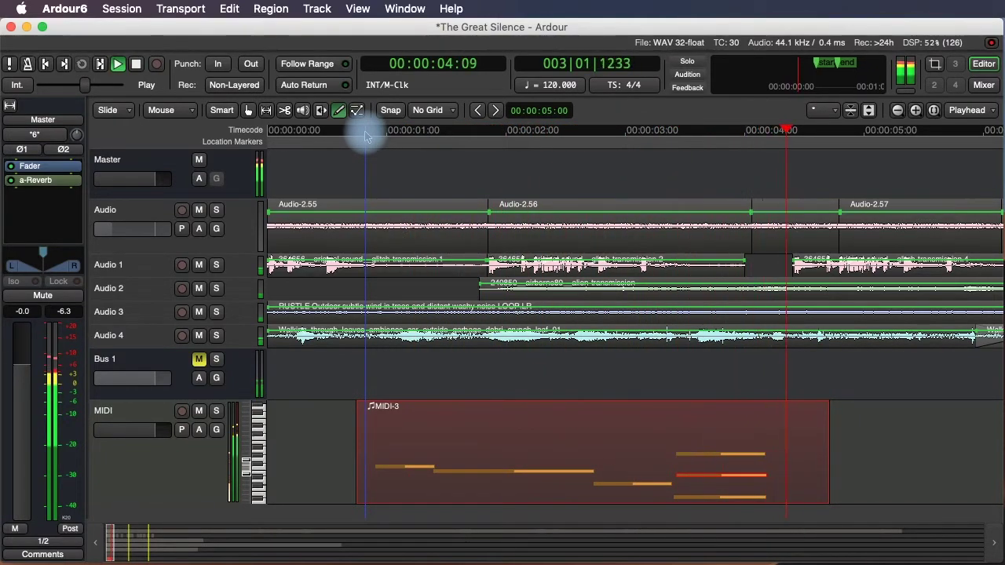
key(space)
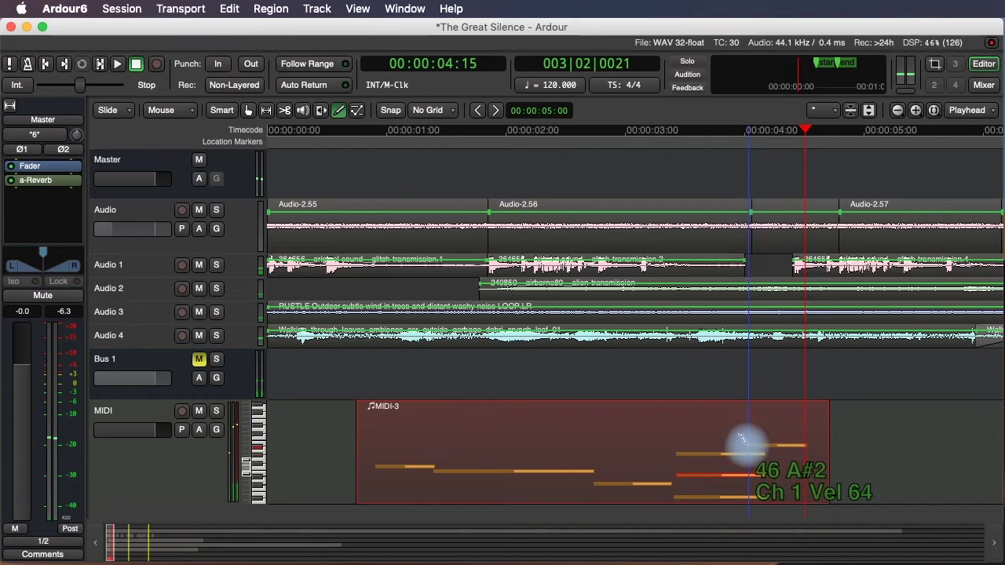
Move the MIDI-3 region to the very start of the timeline and return to drawing mode
click(248, 111)
mouse_move(672, 435)
mouse_down()
mouse_move(698, 424)
mouse_move(637, 428)
mouse_move(747, 421)
mouse_move(587, 434)
mouse_up()
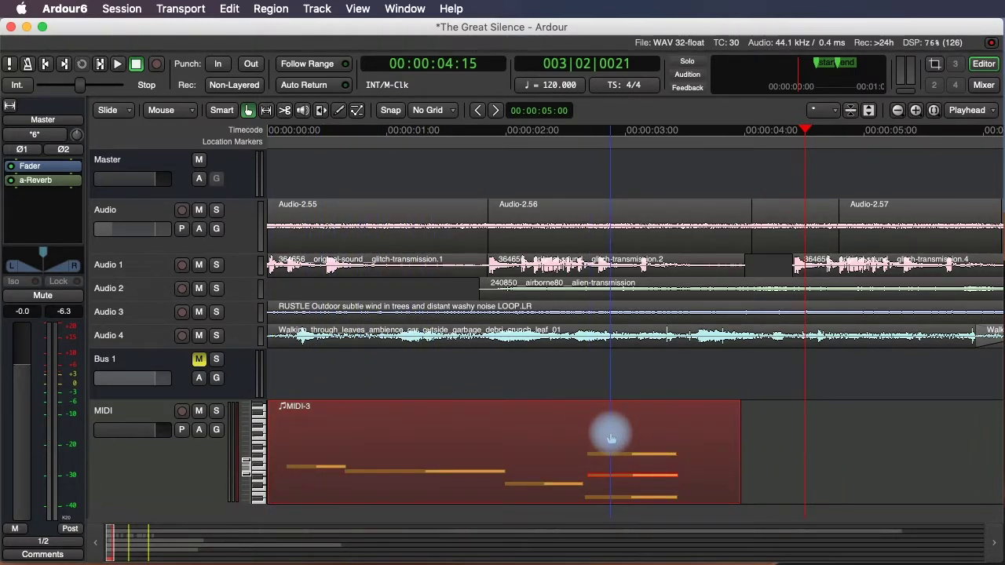
click(338, 110)
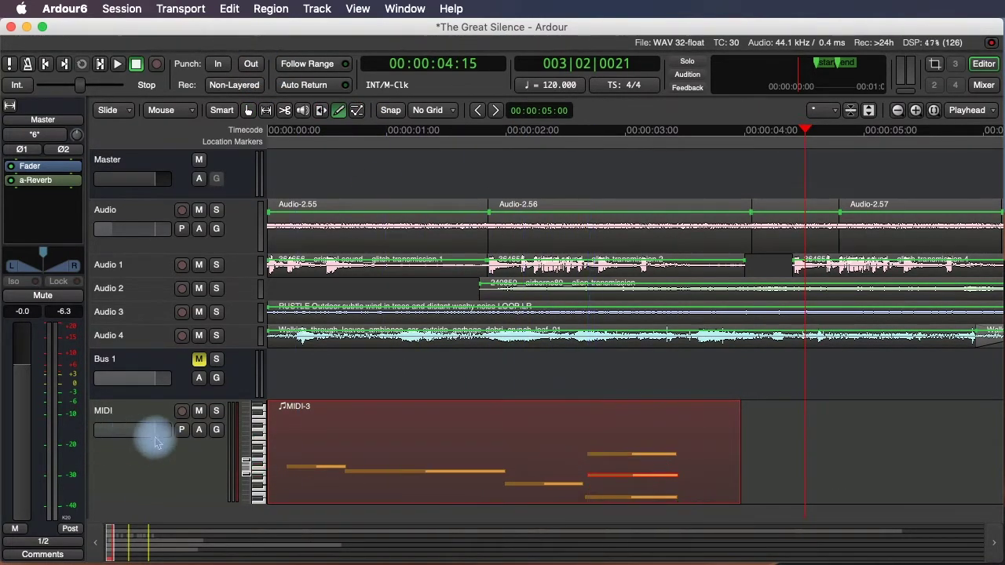
Show the fader automation lane of the MIDI track and reduce the heights of the Bus 1 and Audio tracks
click(199, 430)
click(216, 499)
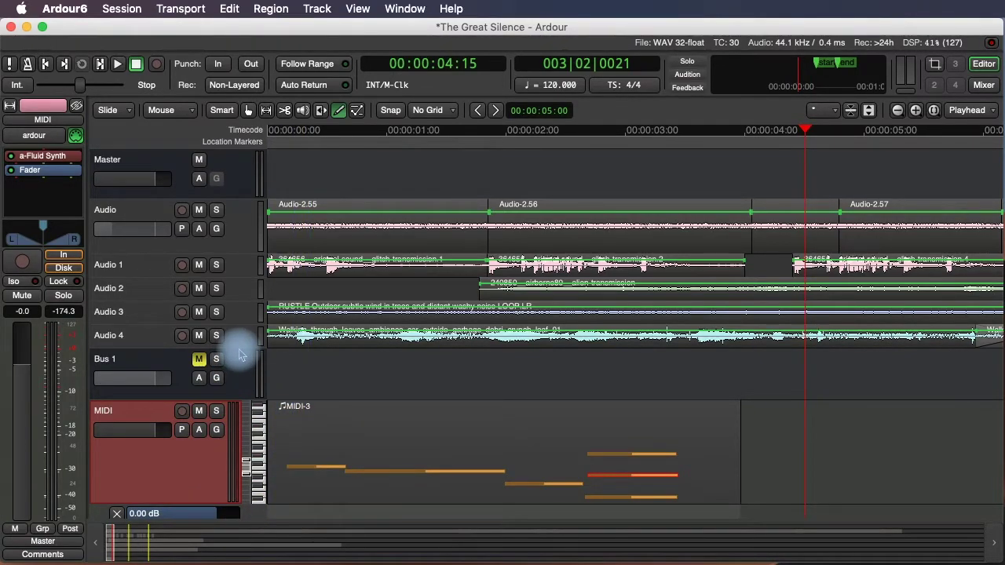
click(248, 110)
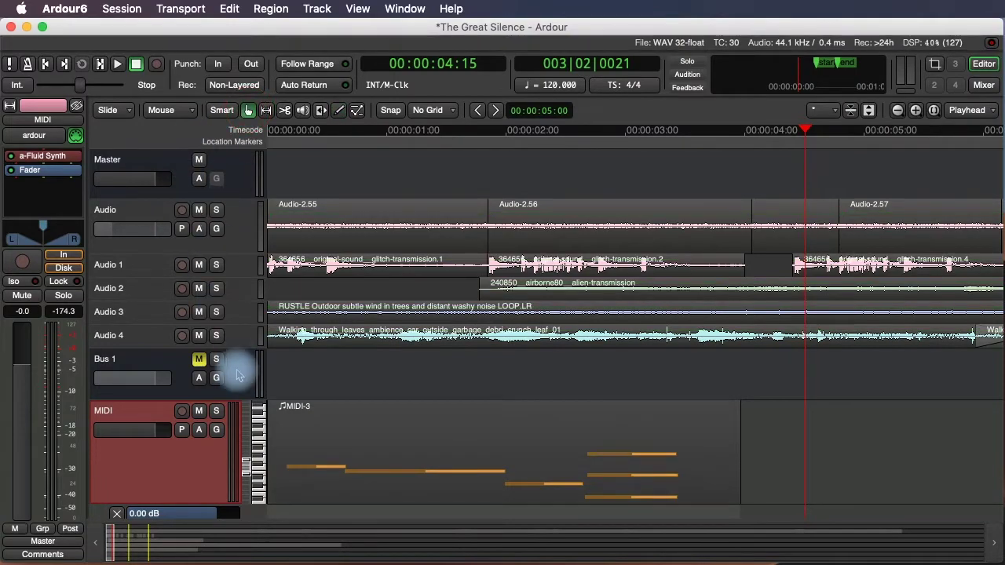
drag(235, 390, 235, 360)
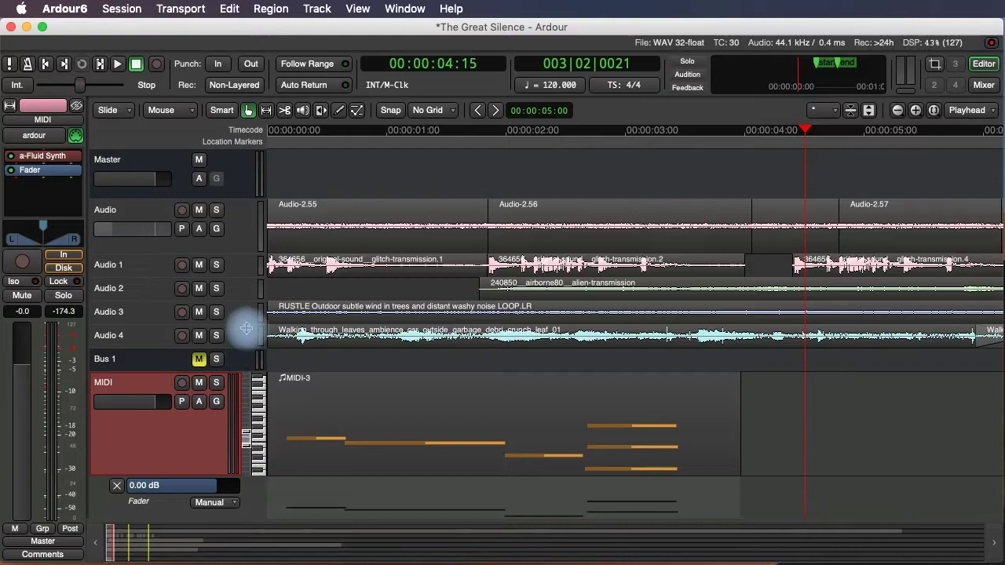
drag(235, 253, 236, 221)
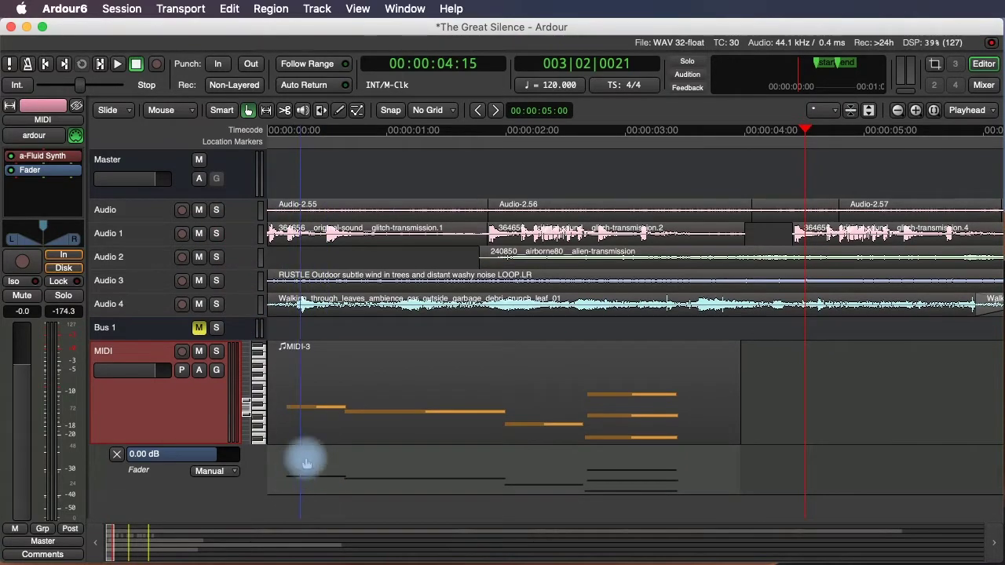
Draw a MIDI fader curve that starts low, swells over the second note, dips at the third and rises to the chord
click(339, 110)
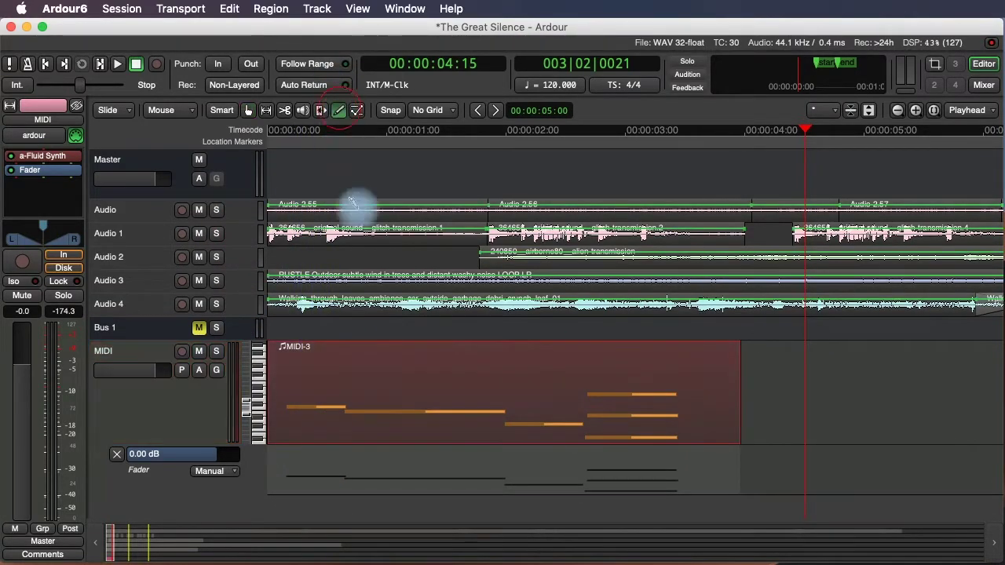
click(279, 475)
mouse_move(334, 455)
mouse_down()
mouse_move(544, 478)
mouse_move(589, 452)
mouse_up()
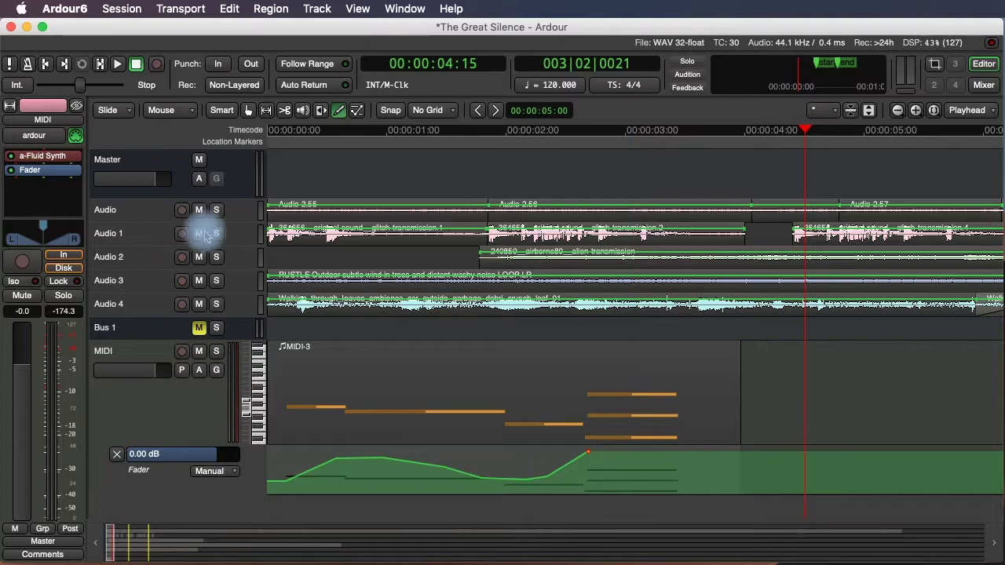
Set the MIDI track's fader automation to Play and play the phrase from the start of the timeline
click(392, 130)
click(269, 130)
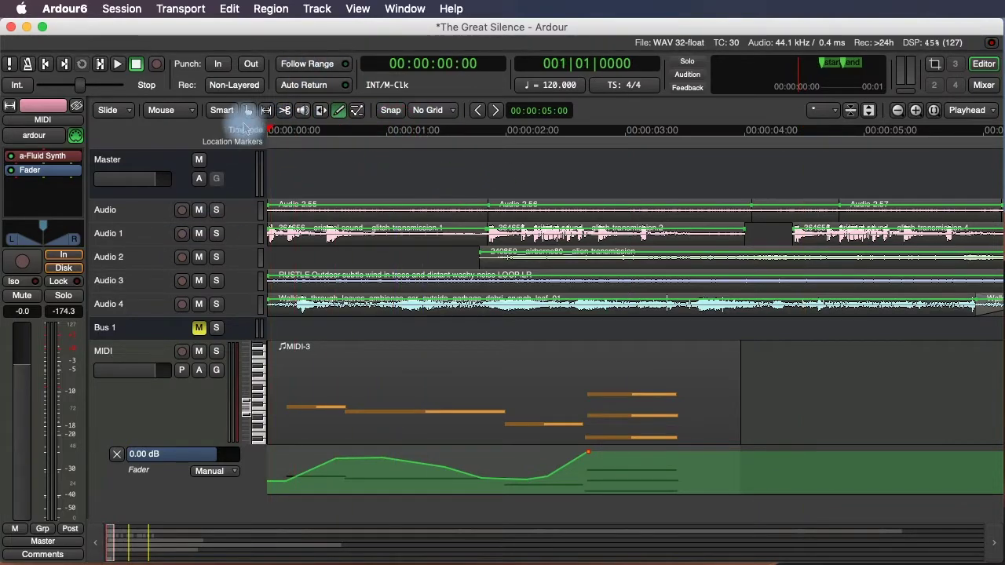
click(206, 484)
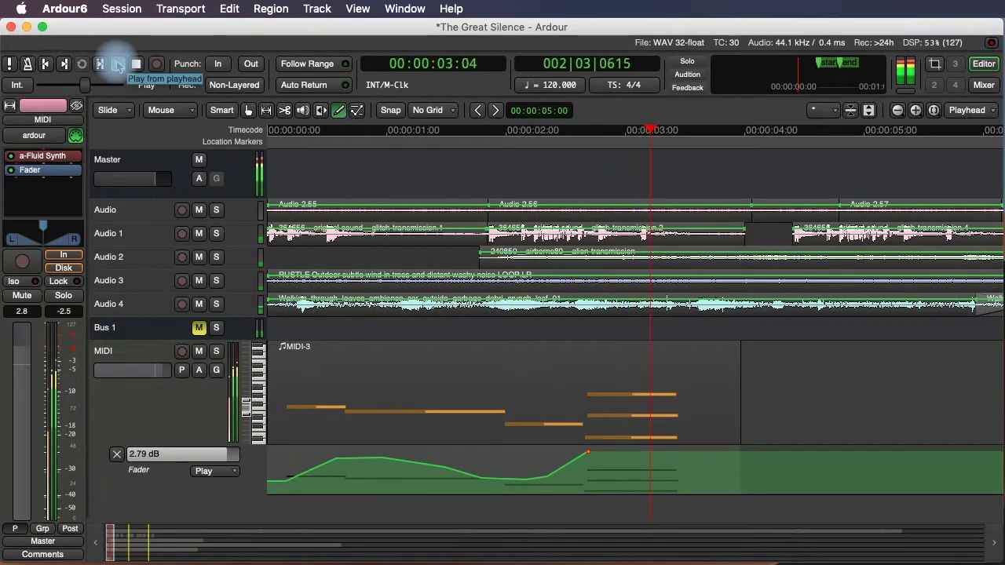
key(space)
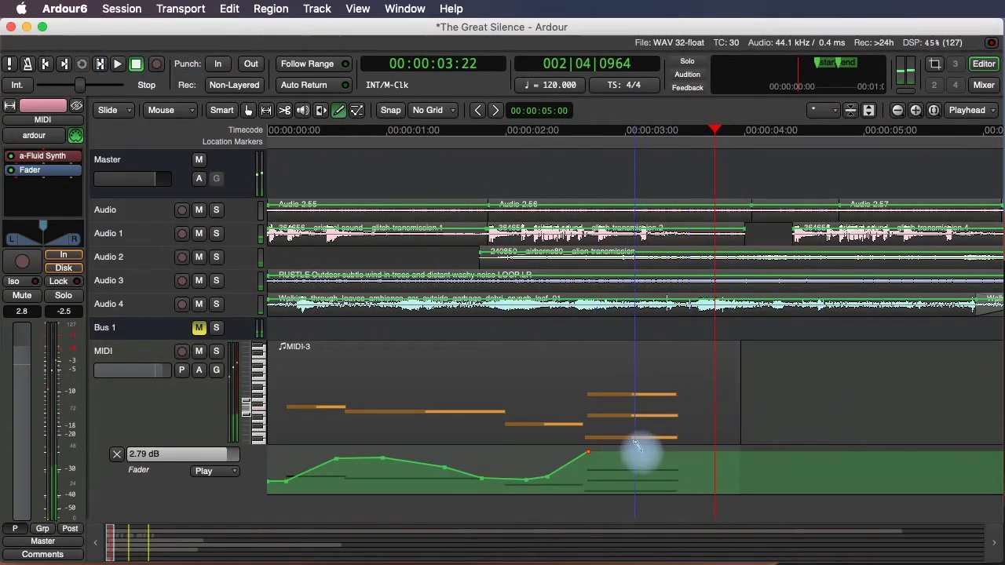
Add a fader fade-out to silence over the second half of the final chord, and play from the start
mouse_move(636, 444)
mouse_down()
mouse_move(664, 455)
mouse_move(675, 493)
mouse_up()
drag(312, 130, 258, 128)
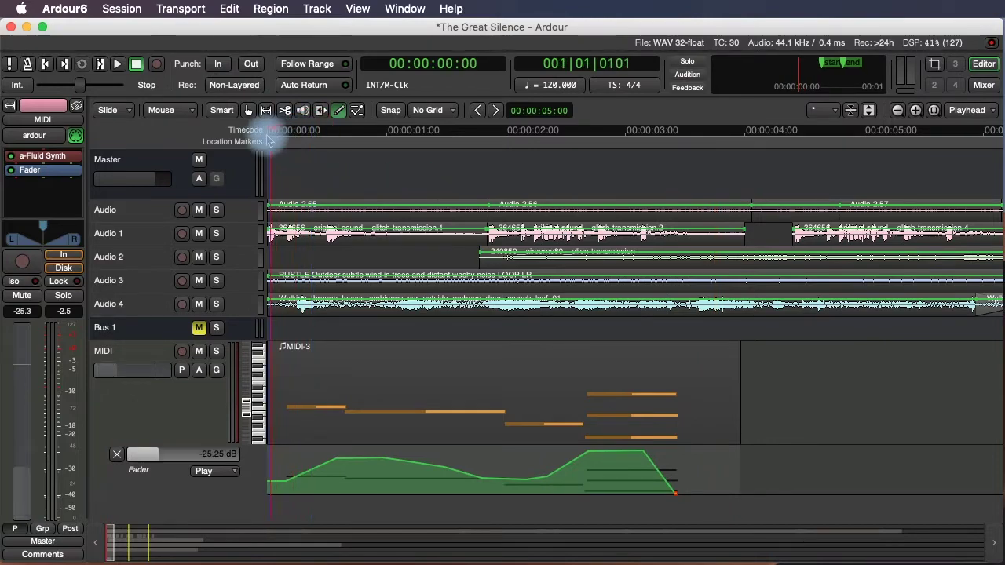
key(space)
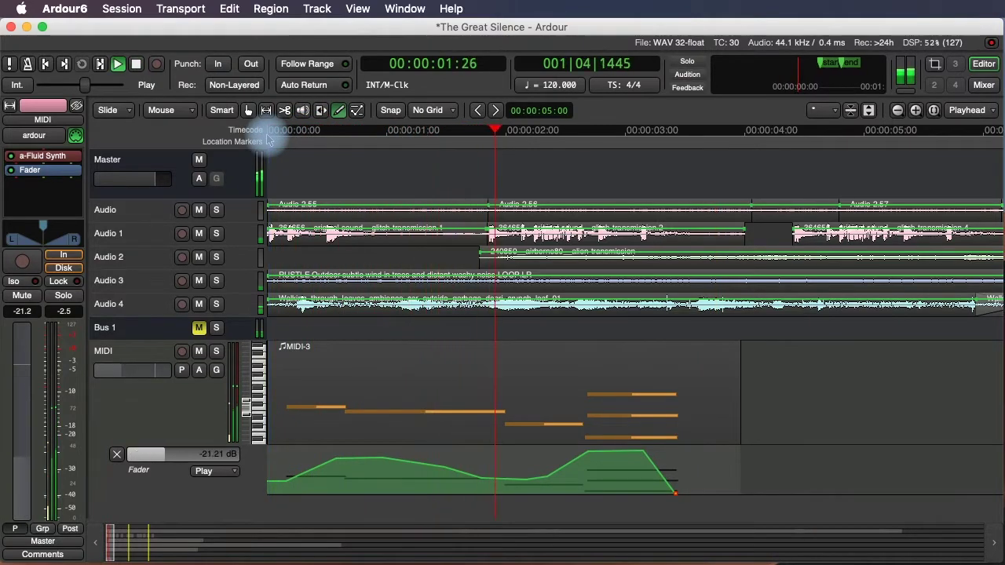
key(space)
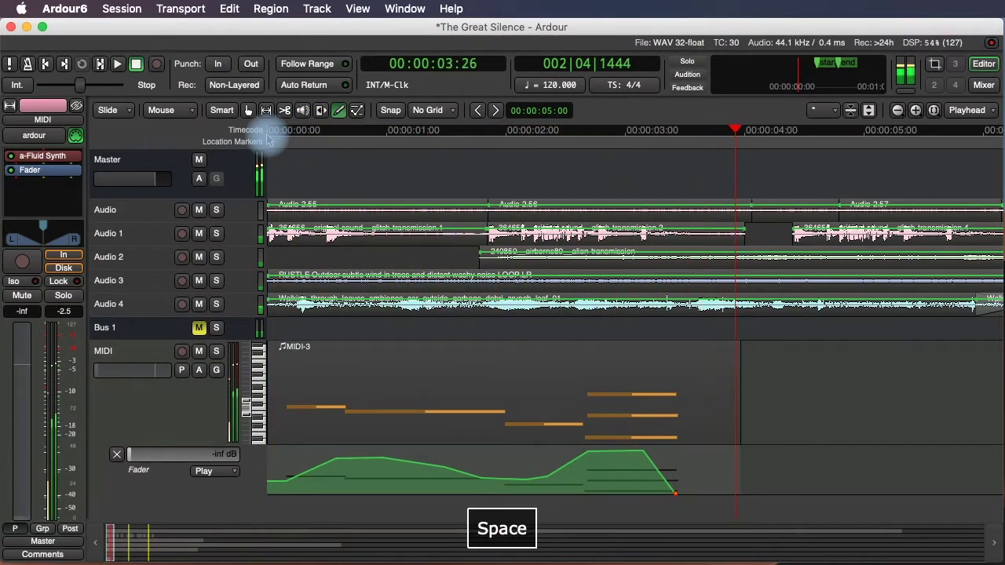
Add the Ardour Team a-Delay plugin after the fader on the MIDI track
right_click(53, 187)
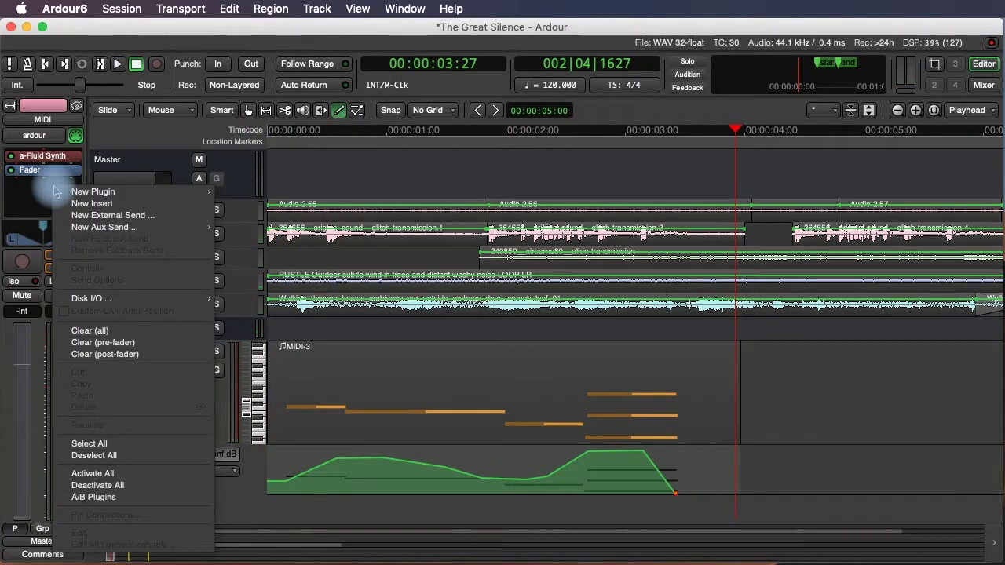
mouse_move(103, 192)
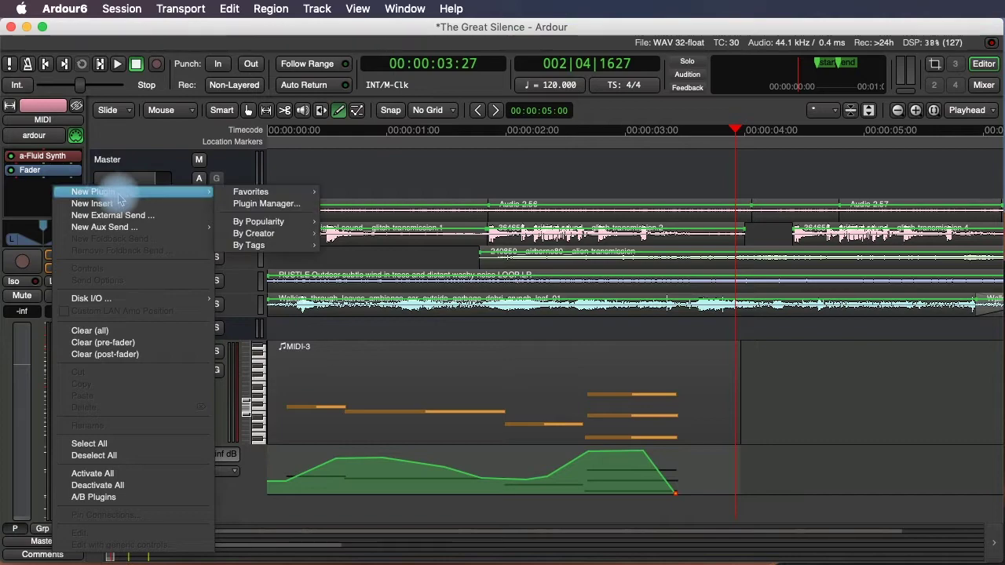
mouse_move(255, 236)
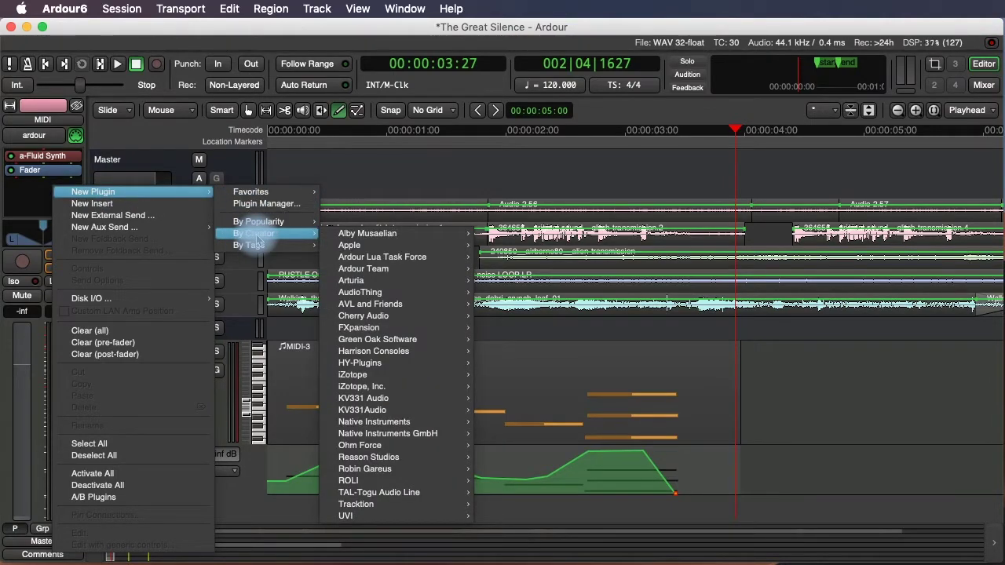
mouse_move(369, 270)
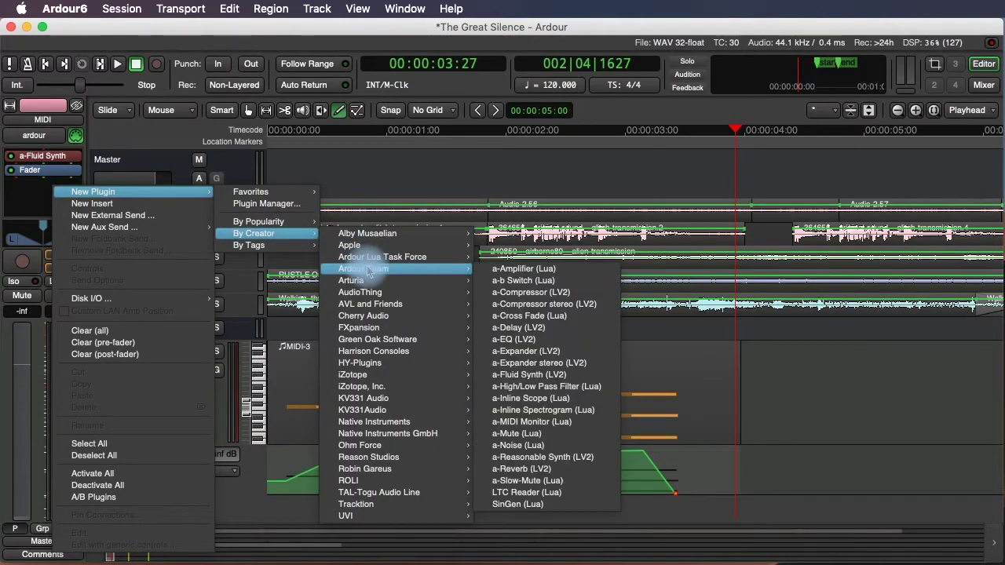
click(540, 329)
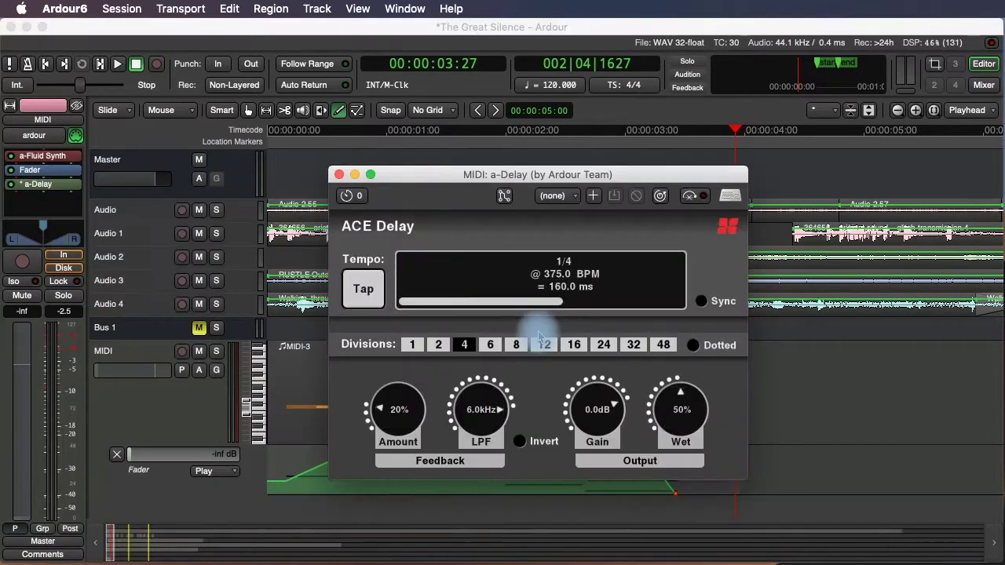
Adjust the feedback amount of the a-Delay plugin and lengthen its delay time
click(43, 184)
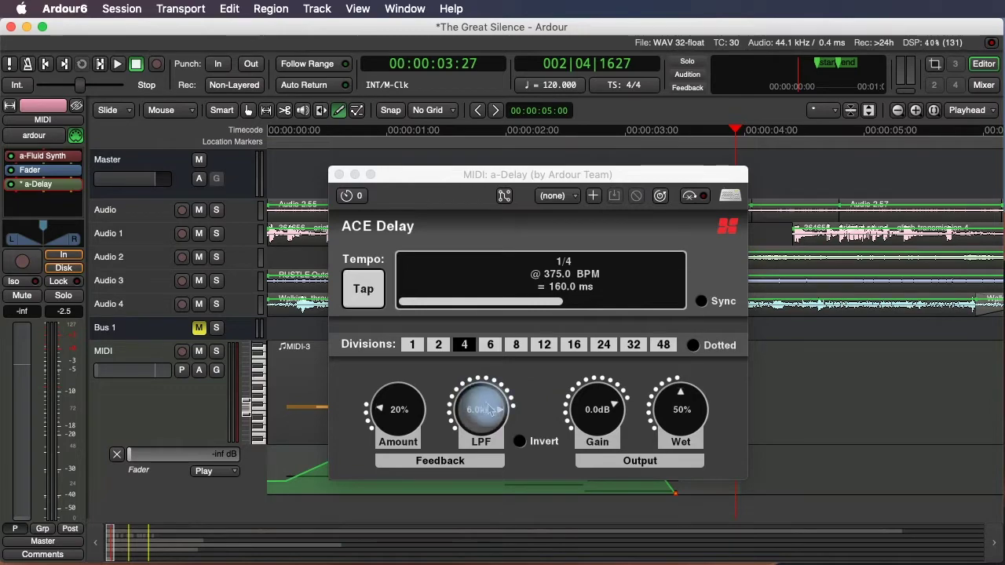
drag(436, 174, 523, 105)
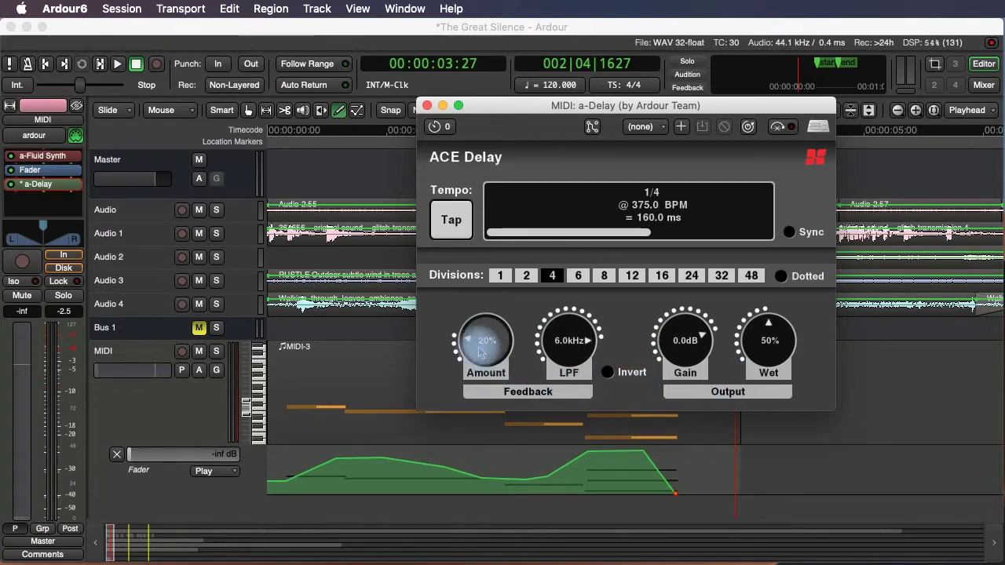
mouse_move(468, 341)
mouse_down()
mouse_move(476, 328)
mouse_move(470, 344)
mouse_up()
scroll(473, 334, down, 4)
drag(656, 232, 741, 228)
click(426, 105)
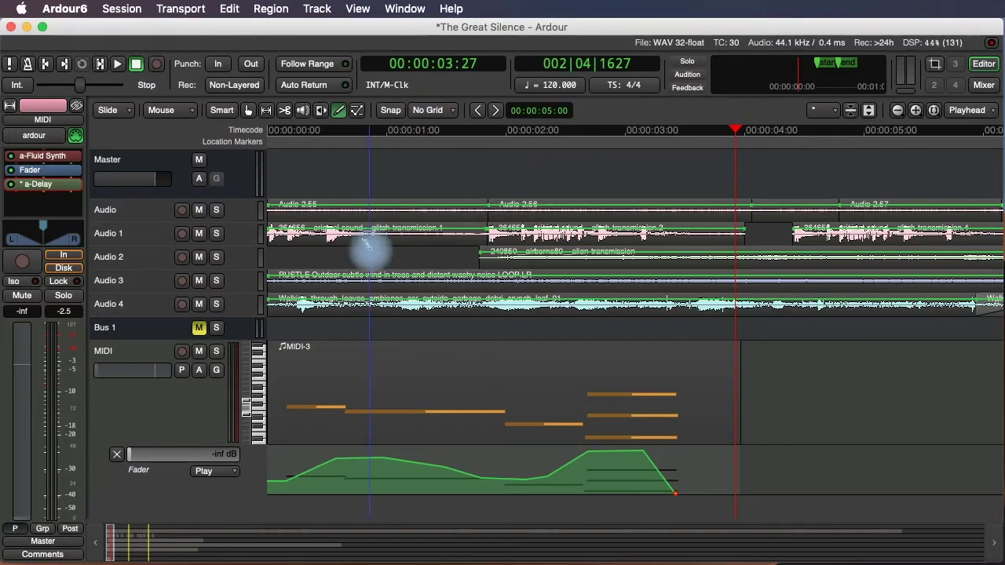
Play the phrase from near the start of the timeline to hear the delay effect
click(296, 140)
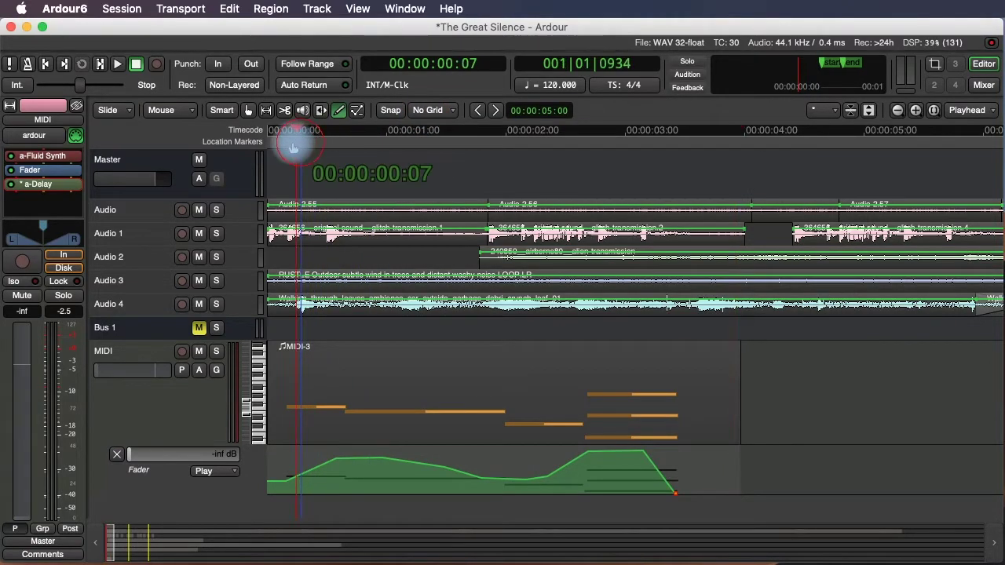
key(space)
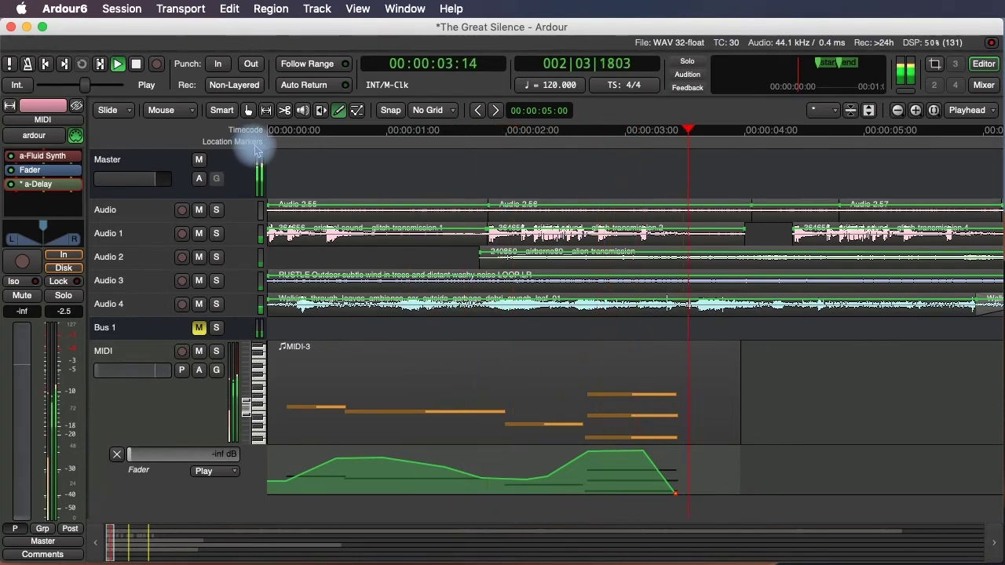
key(space)
Set the a-Delay to a delay time of 88.4 ms and a feedback amount of 9.8%
click(55, 185)
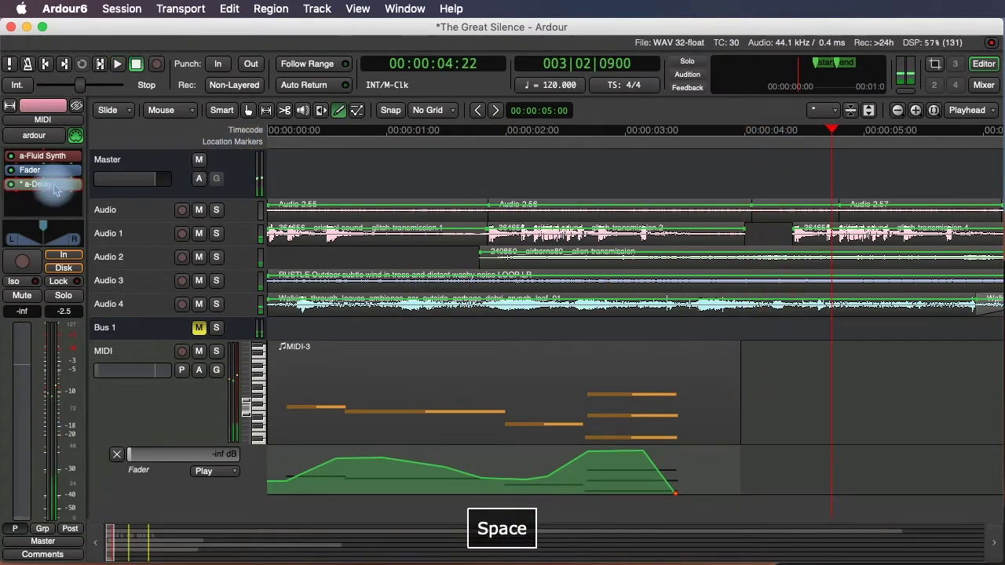
drag(685, 221, 353, 224)
drag(456, 324, 470, 343)
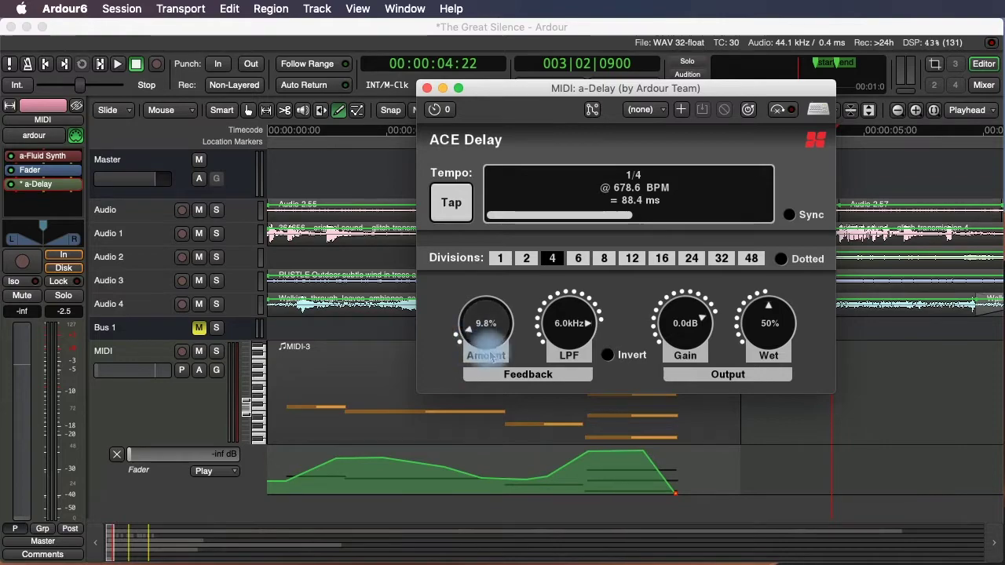
click(426, 88)
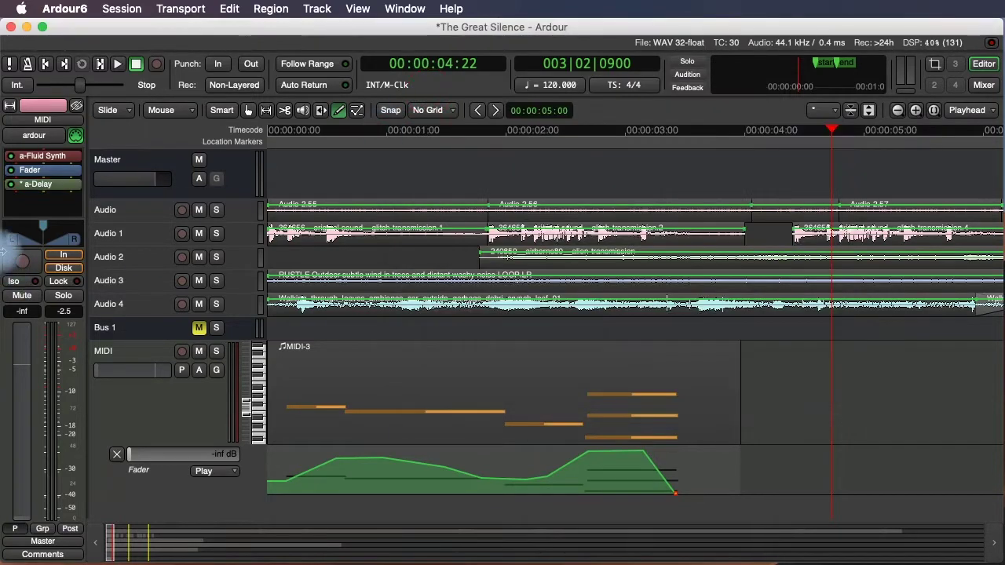
Add the Ardour Team a-Reverb plugin after the a-Delay on the MIDI track
right_click(47, 198)
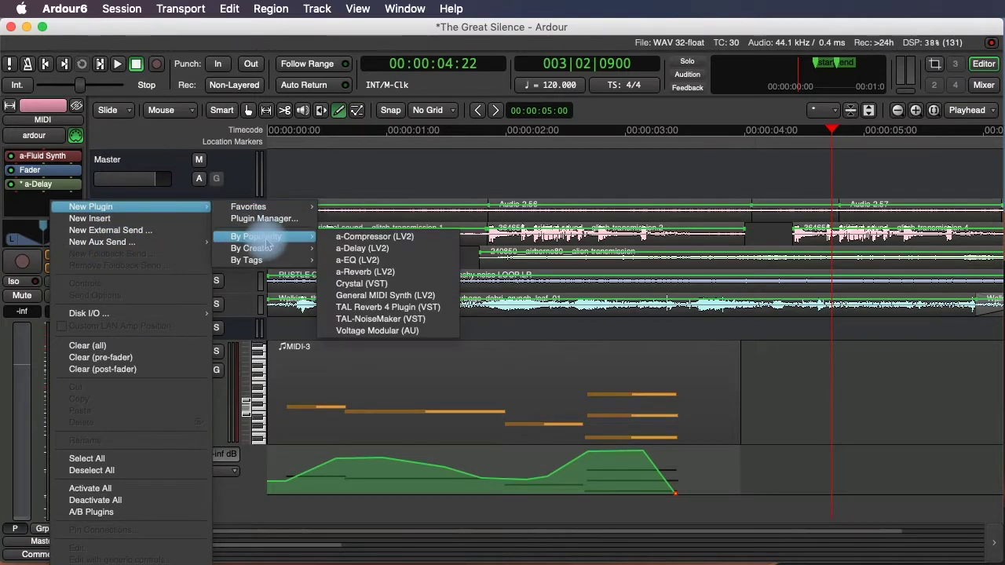
mouse_move(267, 251)
mouse_move(384, 283)
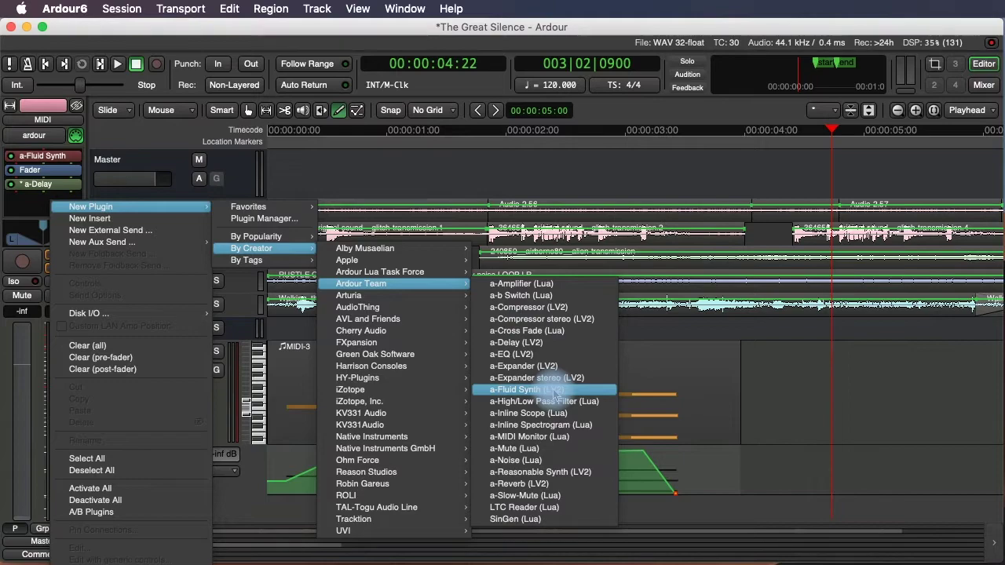
click(538, 483)
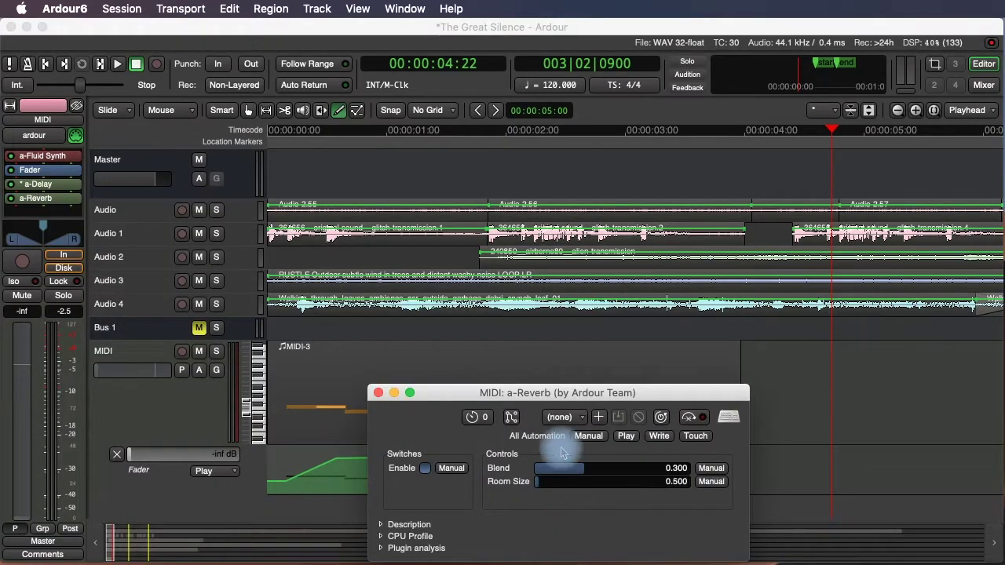
Set the a-Reverb's blend to 0.568 and its room size to 1.000
drag(460, 392, 495, 189)
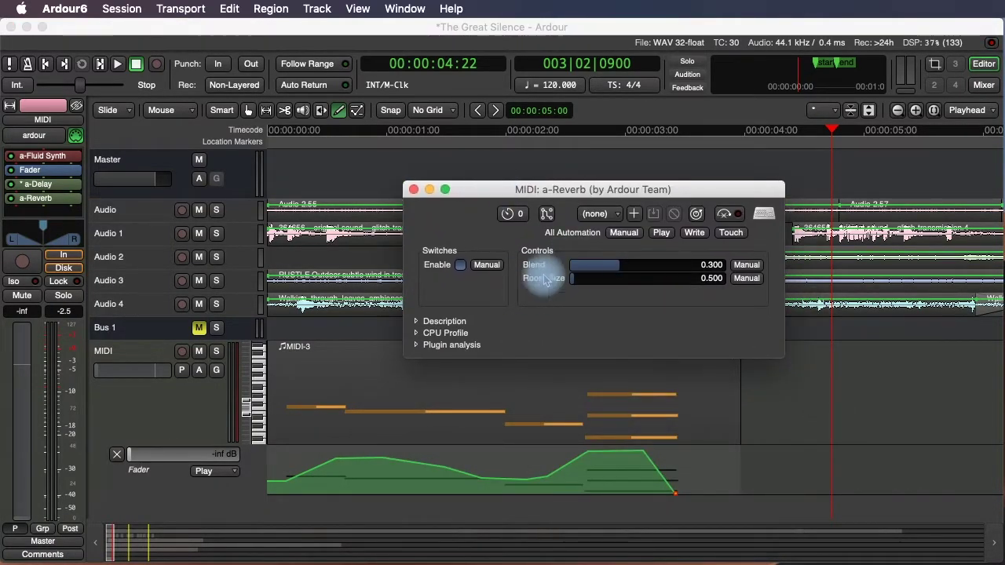
drag(622, 270, 664, 265)
drag(601, 273, 797, 286)
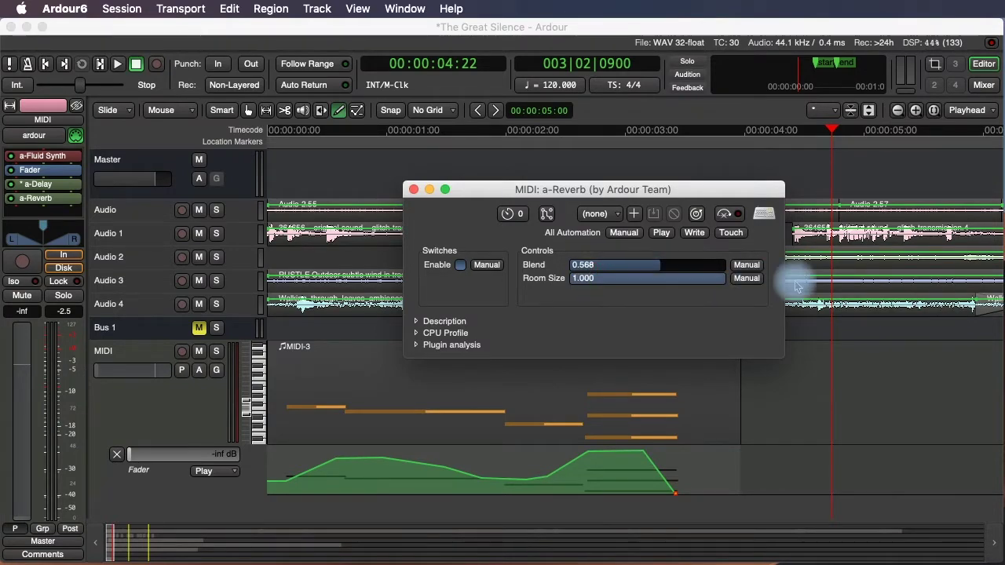
Play the phrase from the start of the timeline to hear the reverb effect, and reduce the MIDI track's height
click(413, 190)
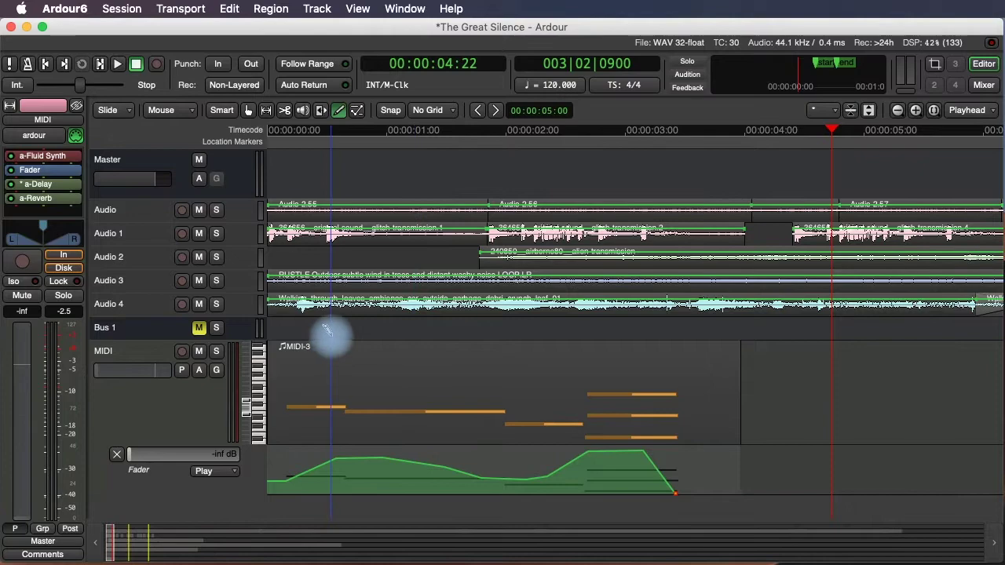
drag(342, 129, 269, 129)
key(space)
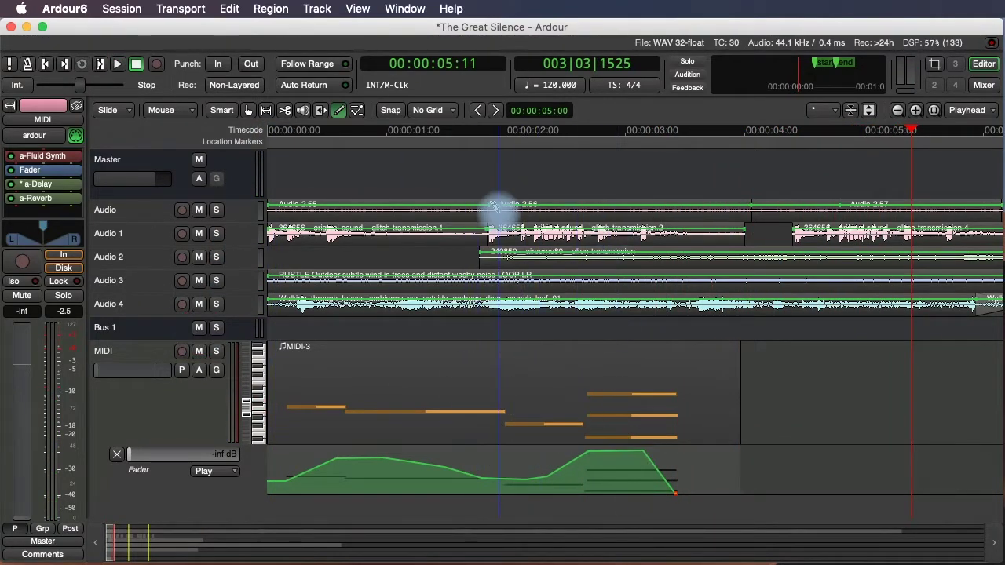
click(399, 132)
drag(400, 132, 225, 128)
key(space)
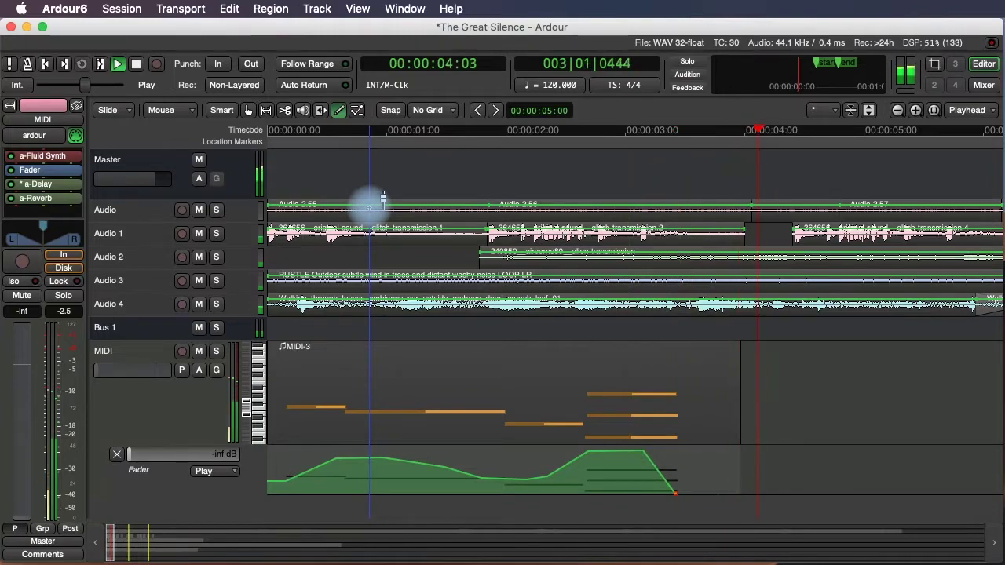
key(space)
click(313, 439)
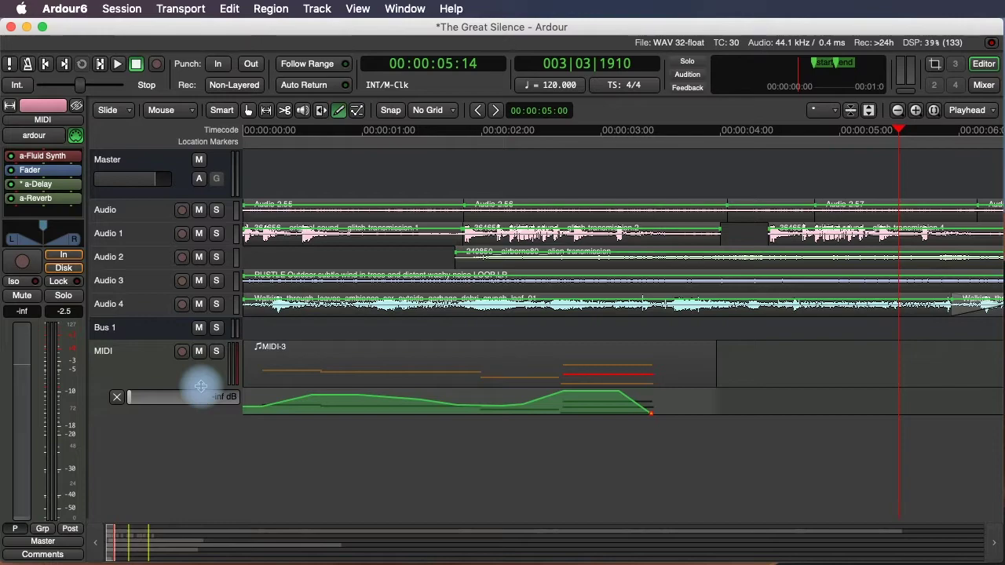
Scan for plugins from the Plugins section of the preferences and close the preferences
click(65, 8)
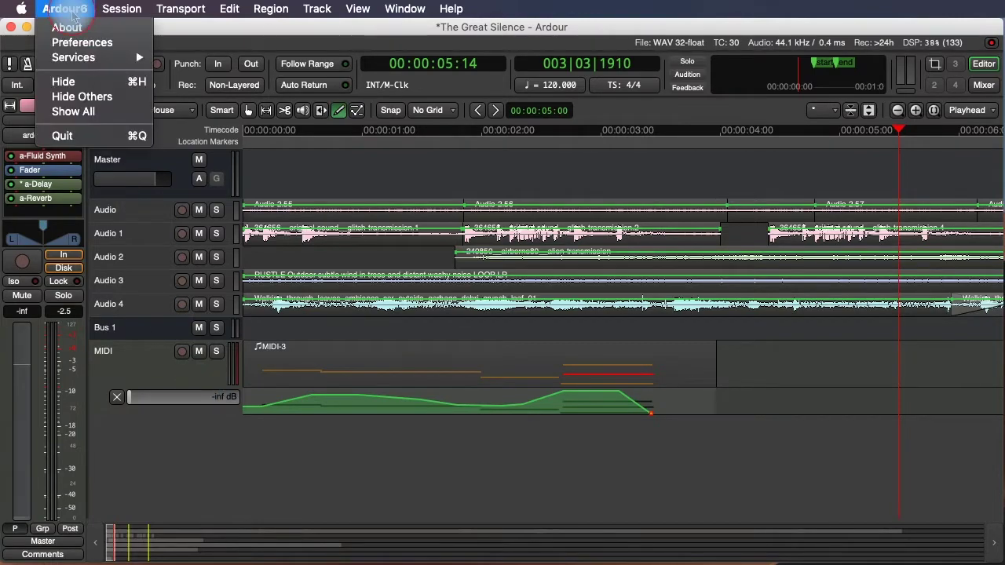
click(76, 44)
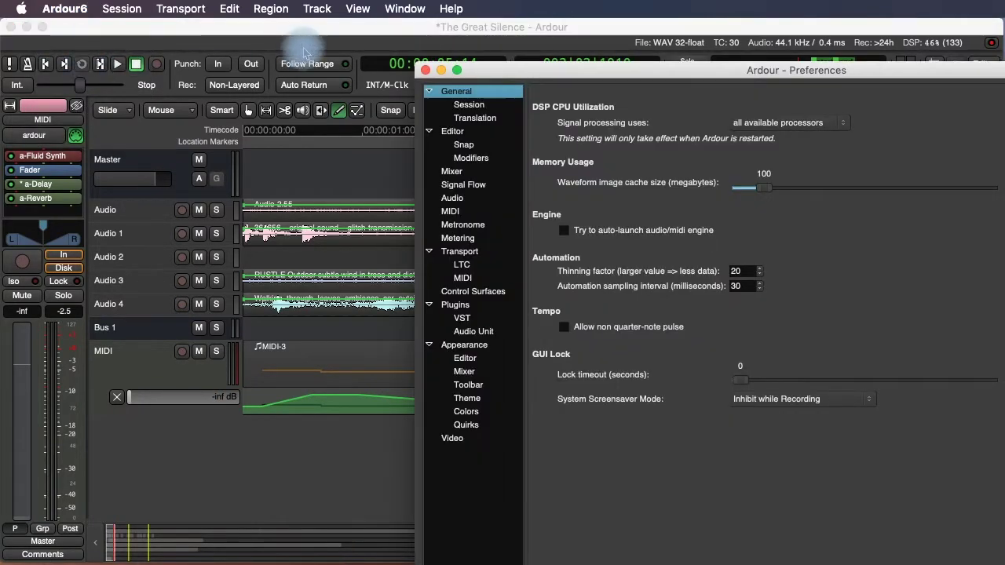
drag(530, 69, 227, 29)
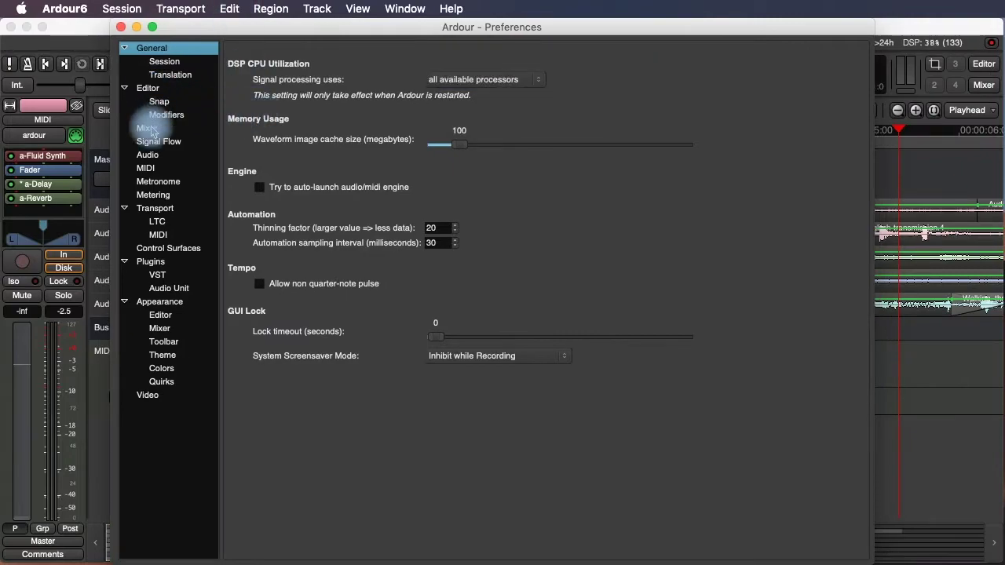
click(154, 263)
click(305, 80)
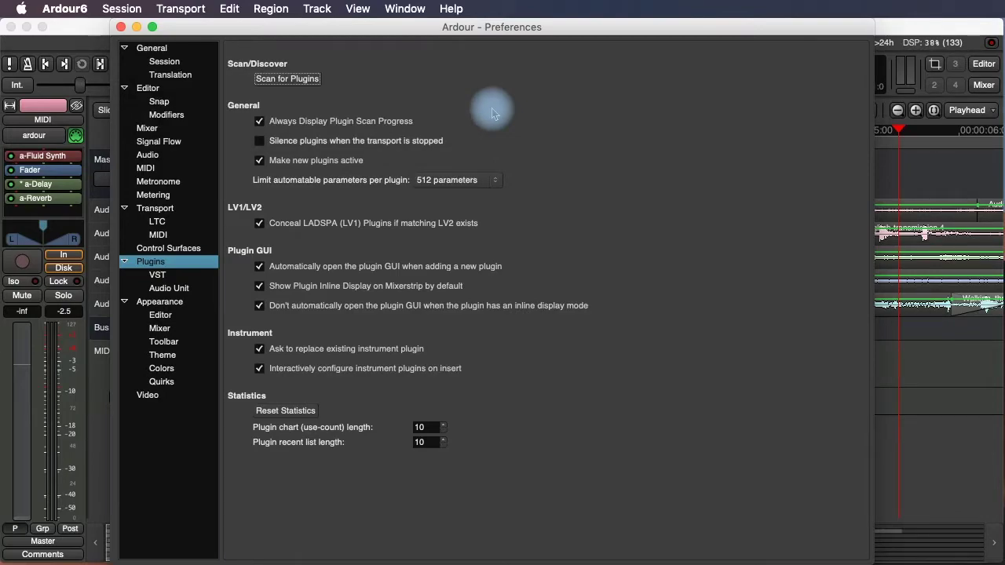
click(121, 27)
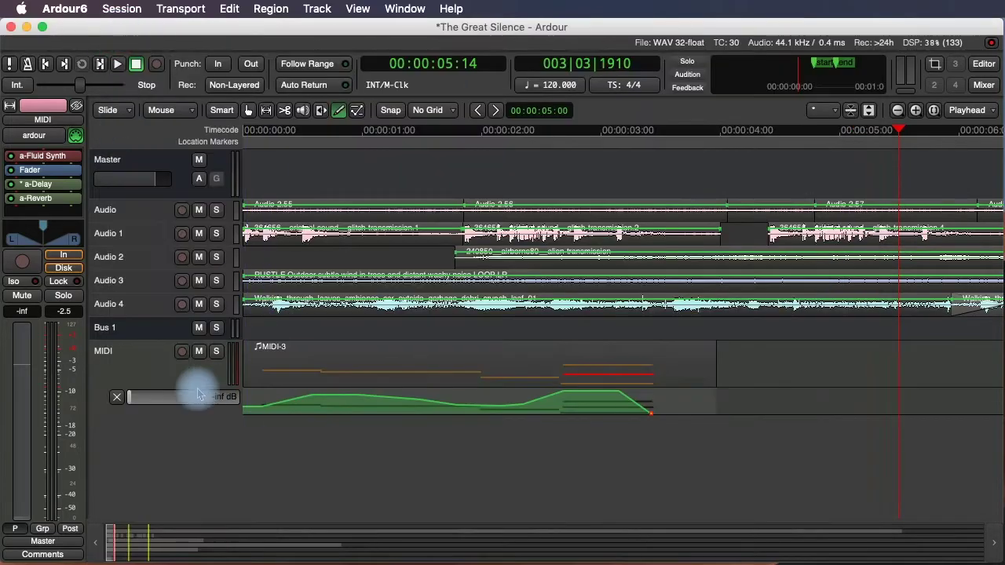
Add one MIDI track with the General MIDI Synth instrument and mute the existing MIDI track
double_click(138, 450)
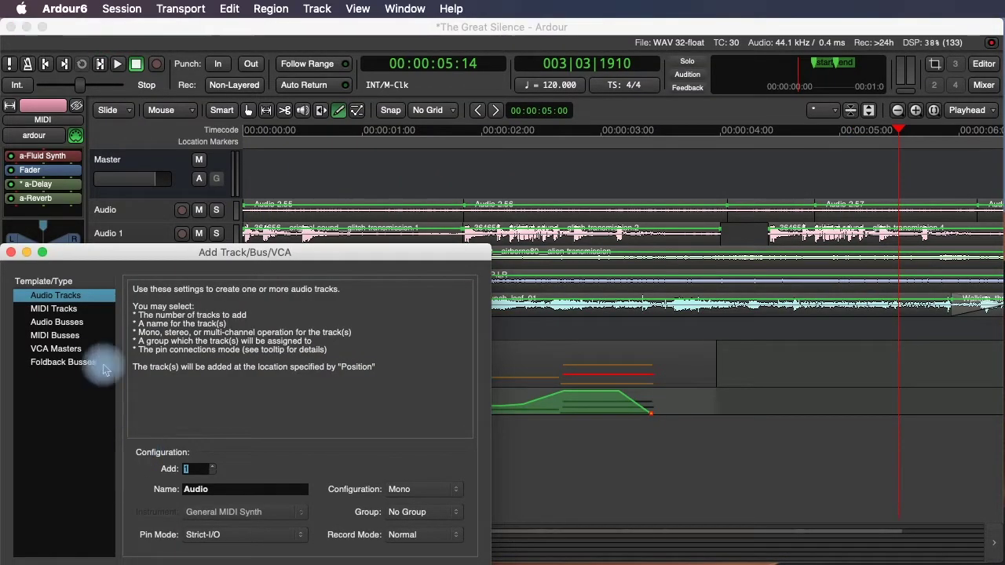
click(75, 309)
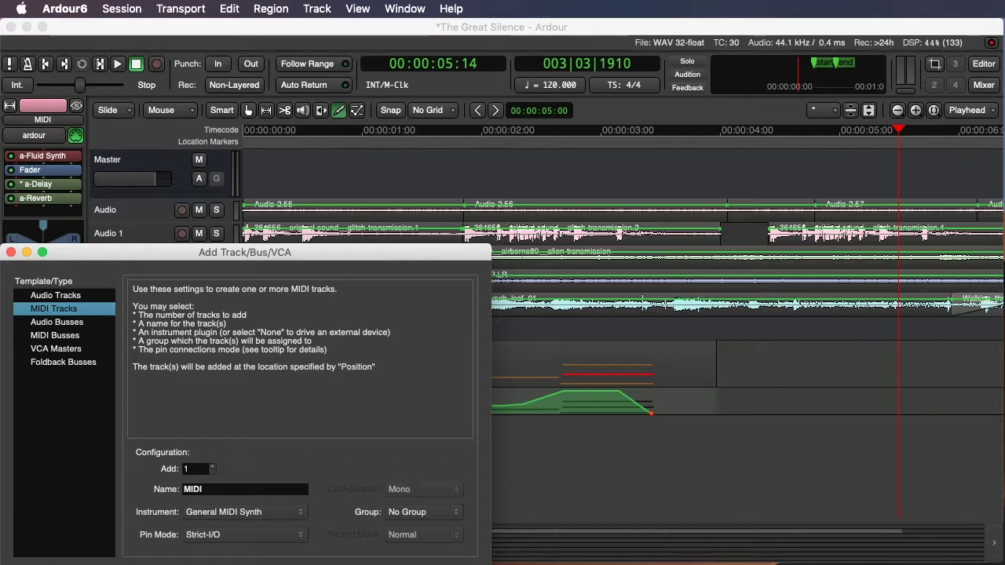
key(Return)
click(200, 350)
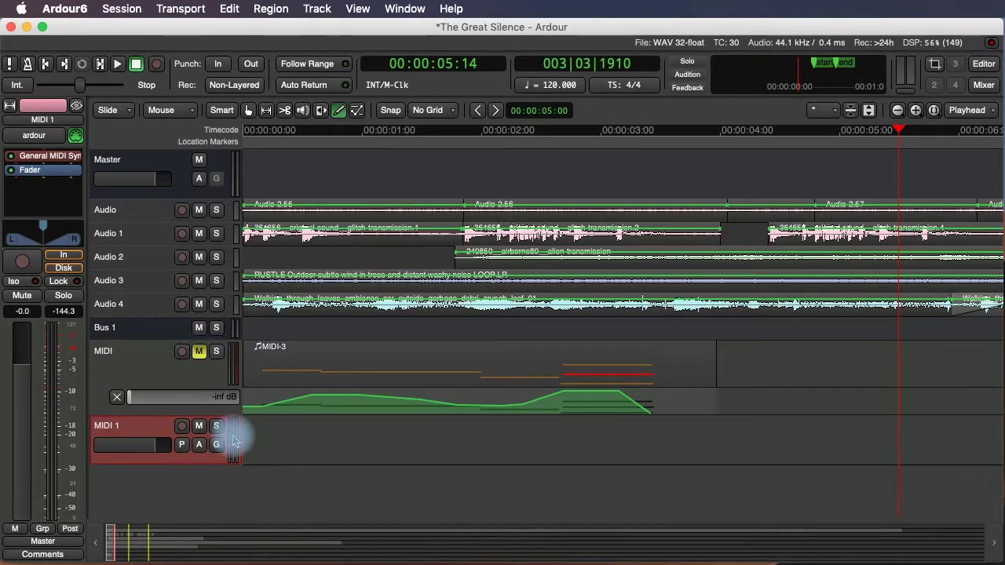
Replace the General MIDI Synth on the MIDI 1 track with the TAL-NoiseMaker (VST) plugin
right_click(43, 159)
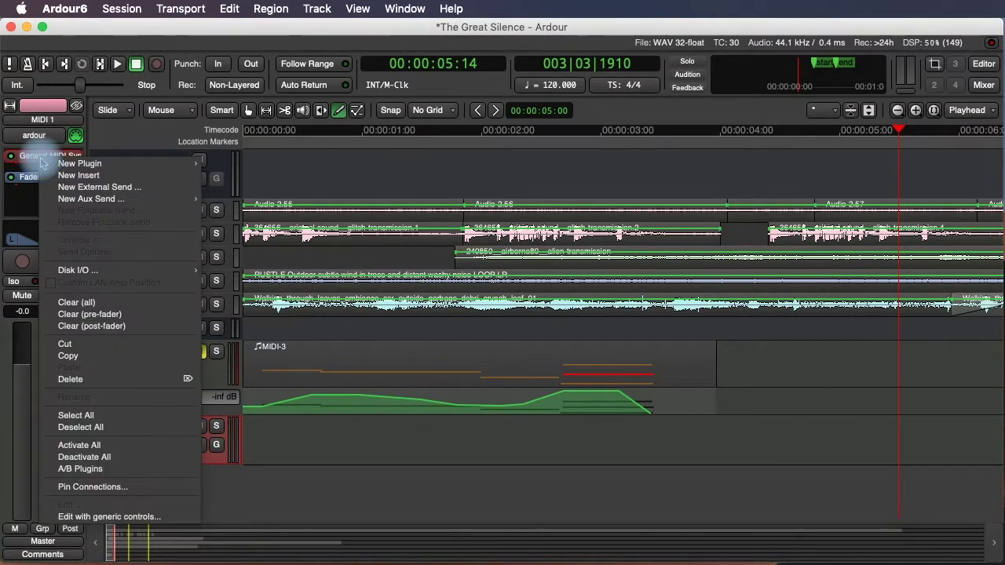
mouse_move(69, 166)
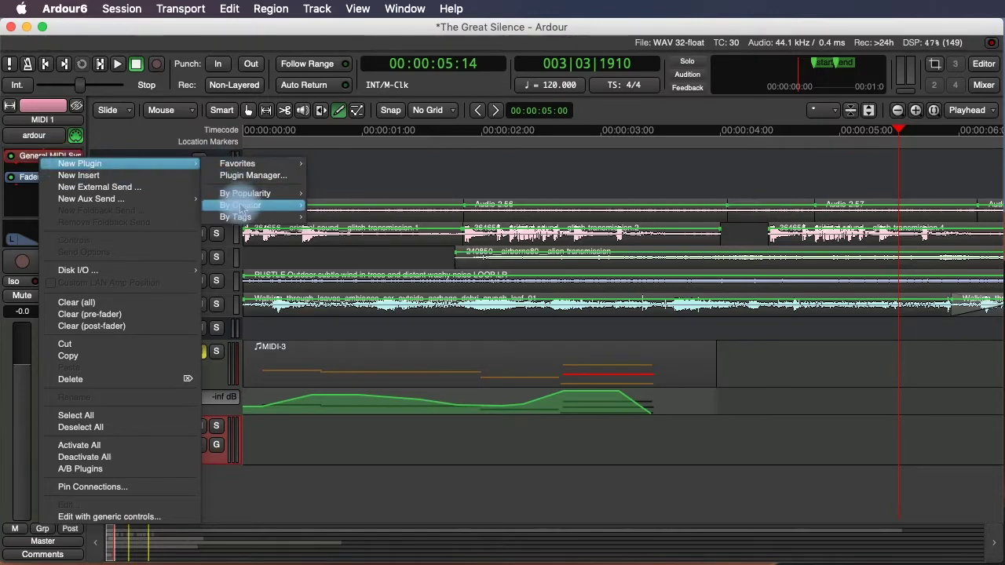
mouse_move(240, 205)
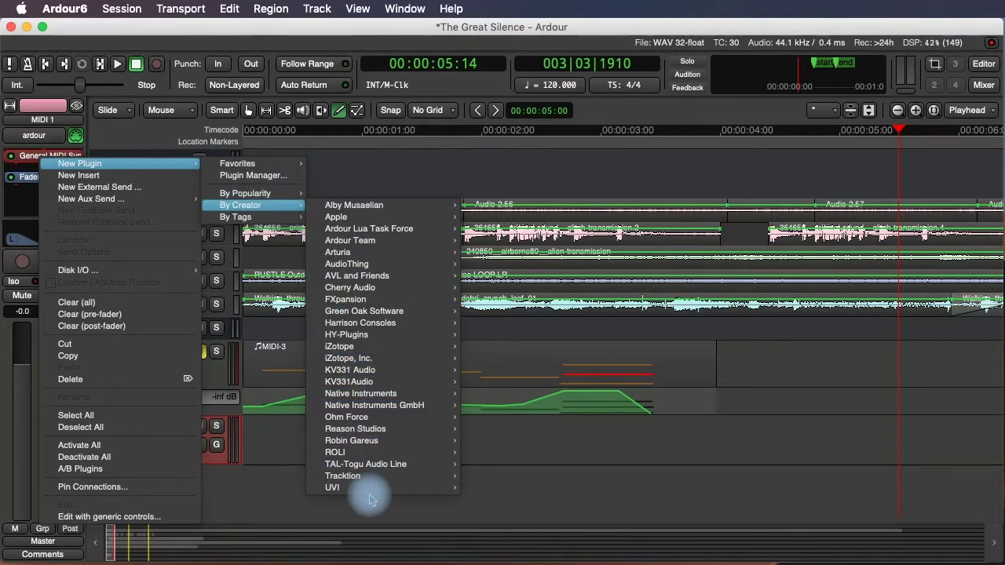
mouse_move(359, 465)
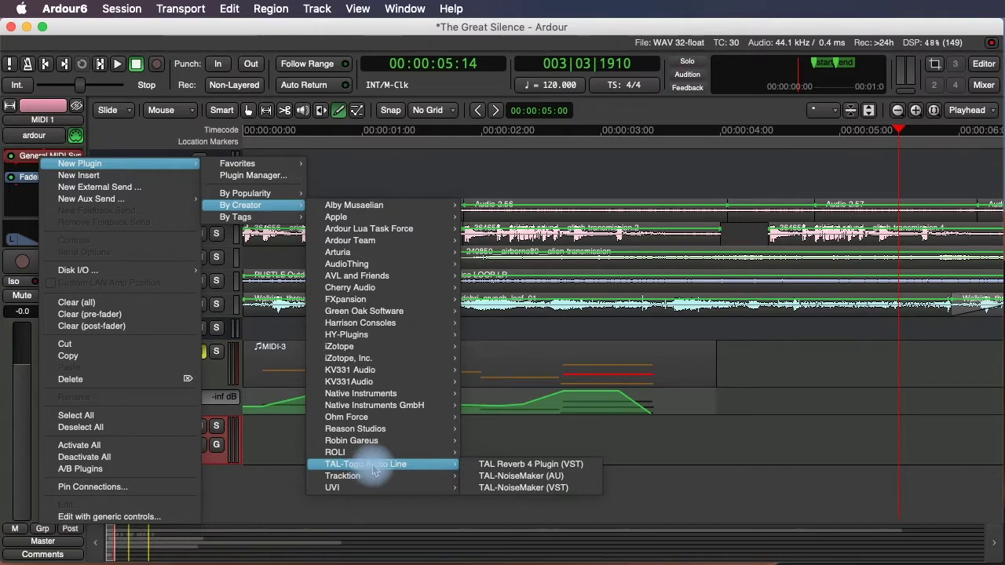
click(536, 493)
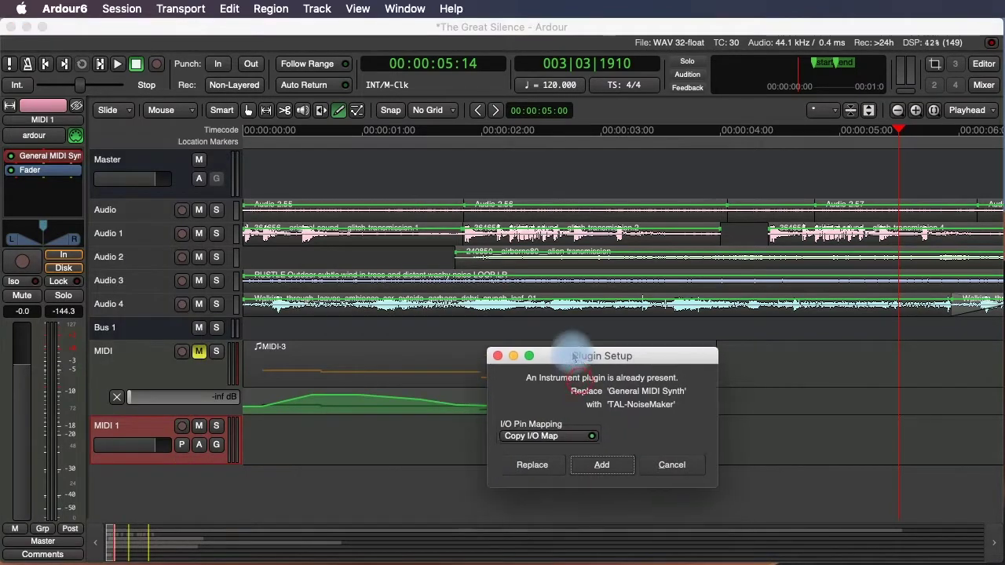
click(503, 409)
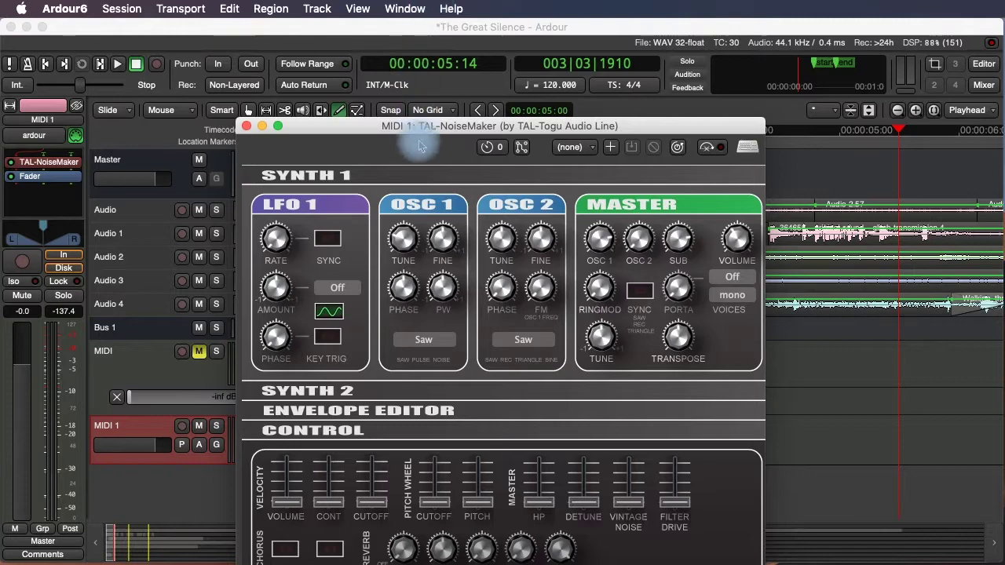
drag(420, 146, 413, 47)
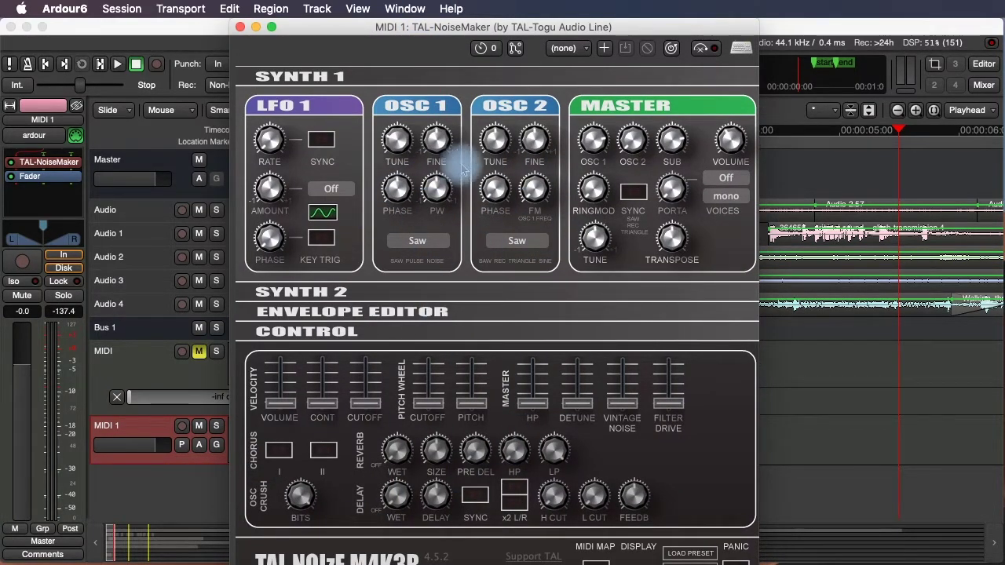
Load the ARP Infected TAL preset in TAL-NoiseMaker and move its window clear of the track headers
click(585, 48)
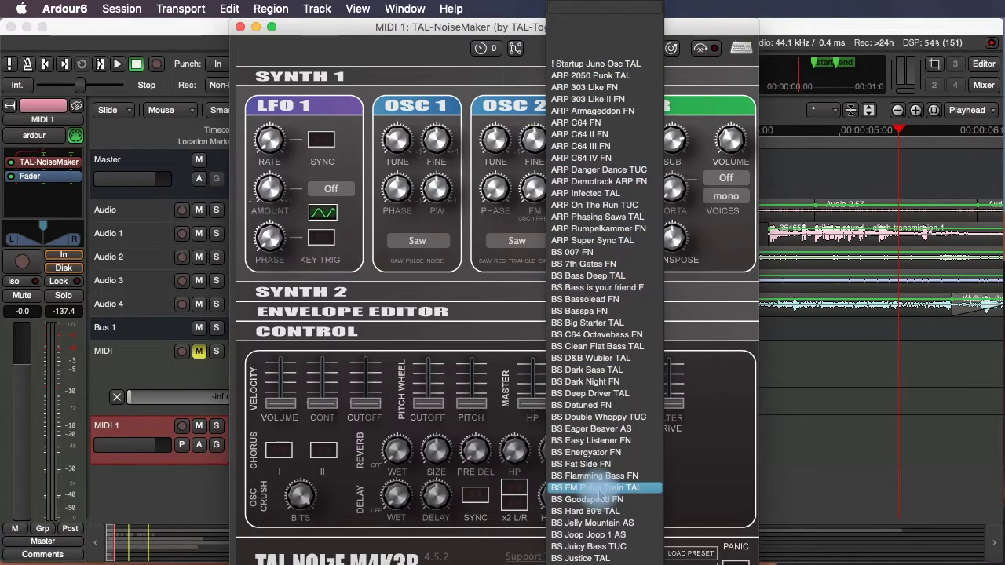
click(628, 193)
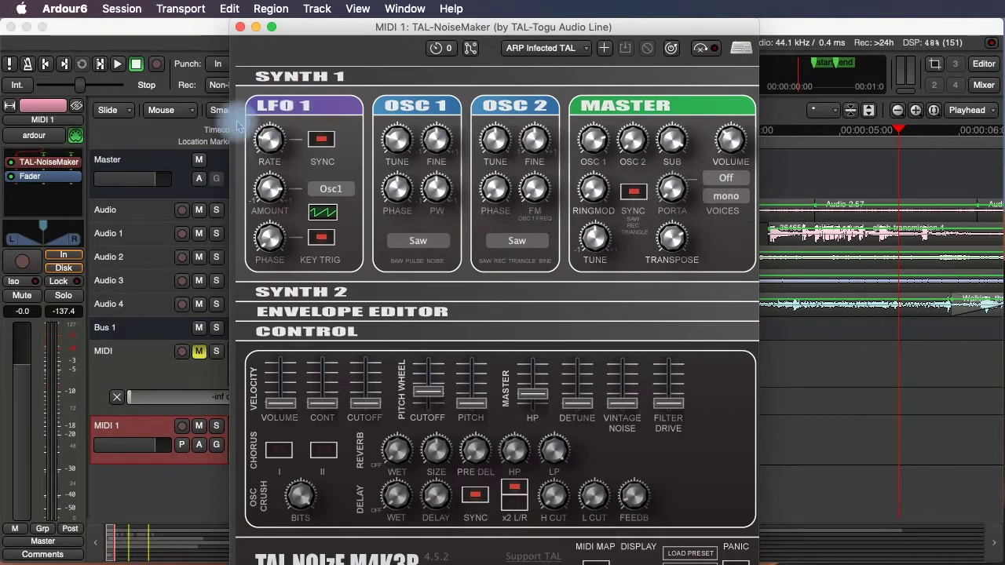
drag(353, 27, 577, 28)
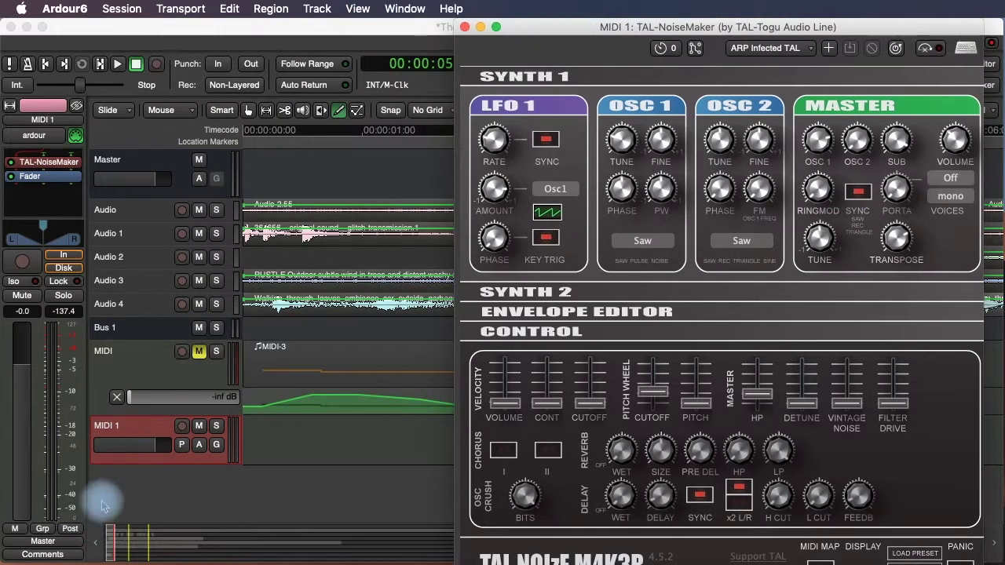
Enlarge the MIDI 1 track, widen its visible note range and audition a few notes on its piano keyboard
click(202, 475)
drag(204, 485, 195, 520)
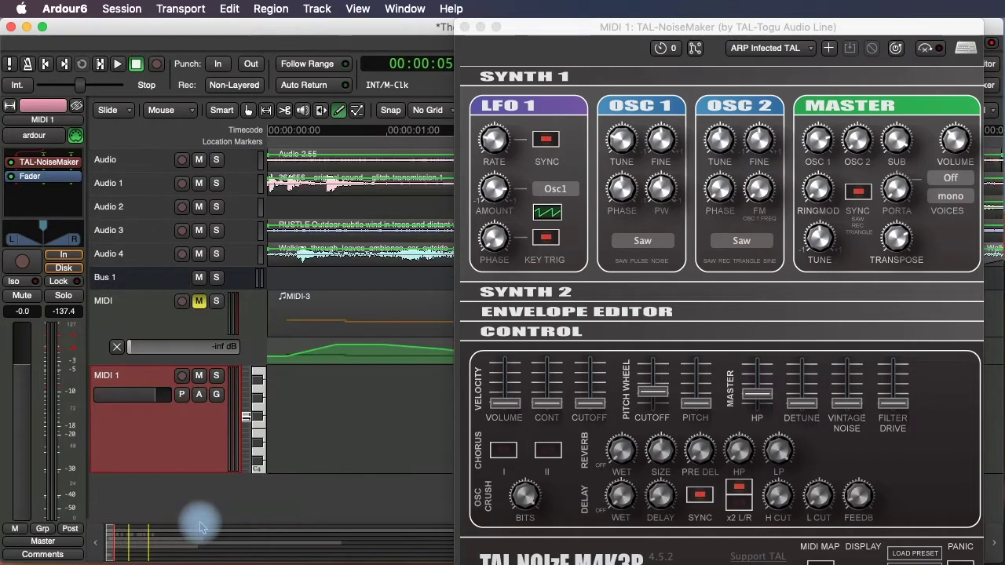
click(261, 410)
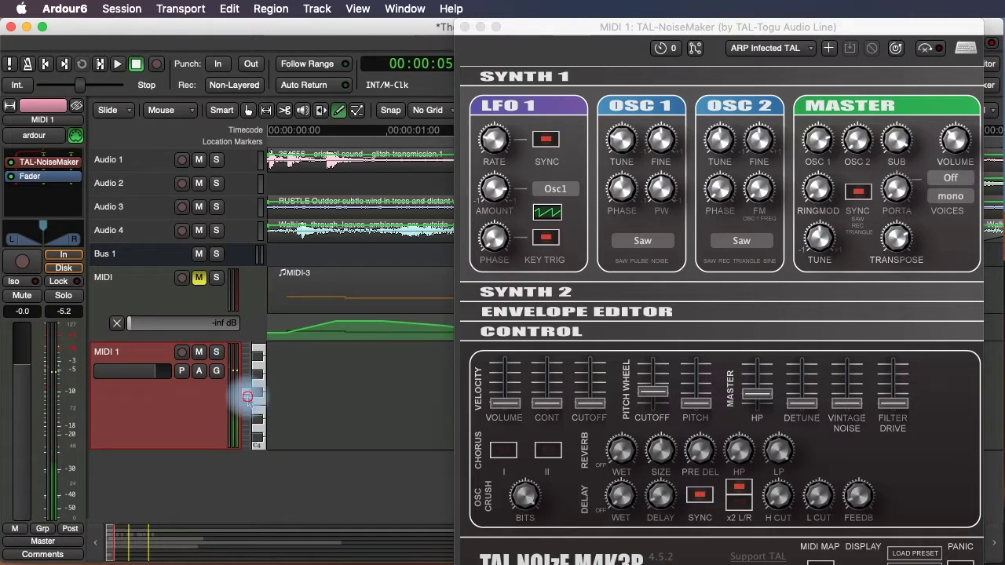
mouse_move(248, 396)
mouse_down()
mouse_move(247, 424)
mouse_move(243, 413)
mouse_up()
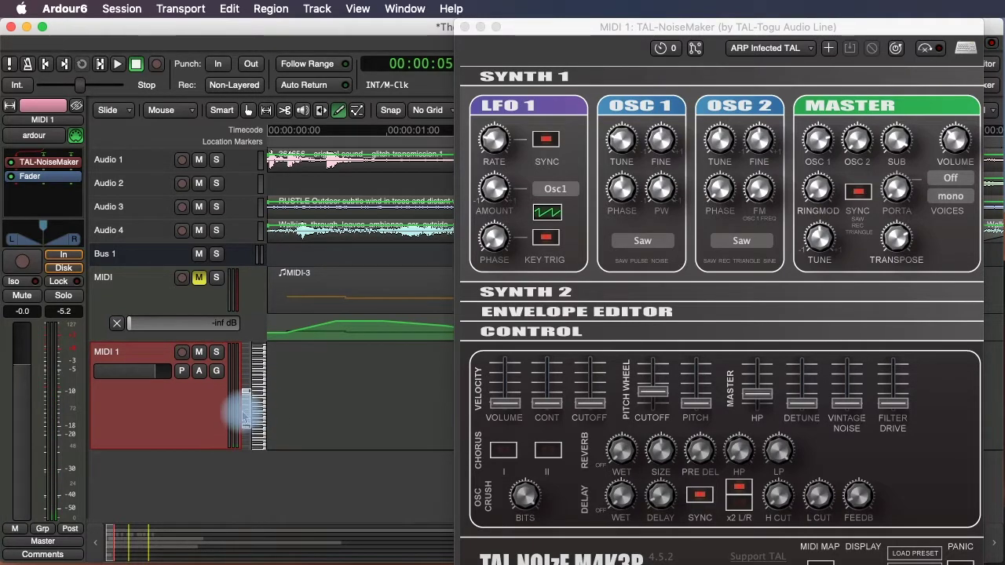
click(262, 437)
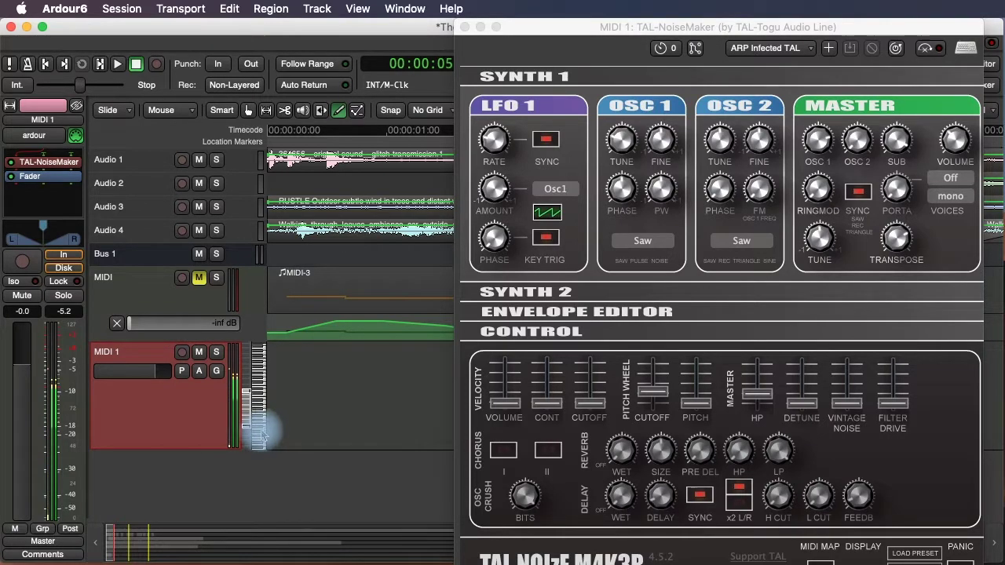
click(264, 421)
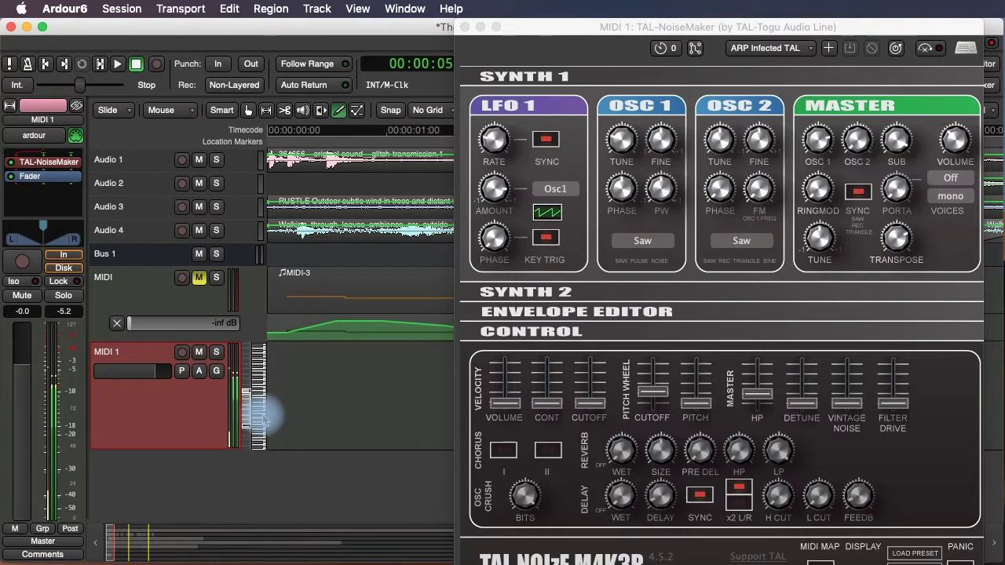
Load the BS Dark Bass TAL preset in TAL-NoiseMaker and audition a note on the MIDI 1 track
click(760, 48)
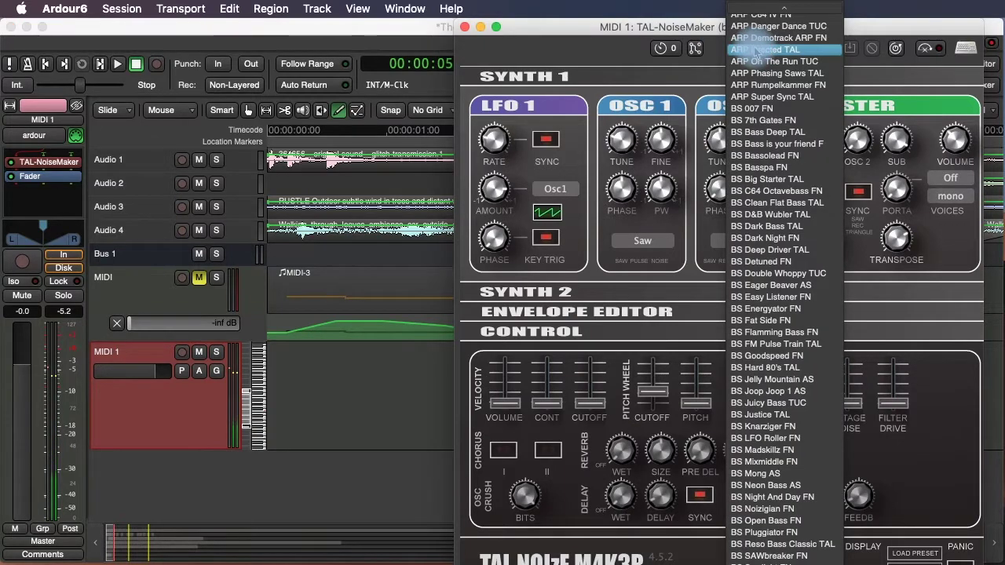
click(774, 226)
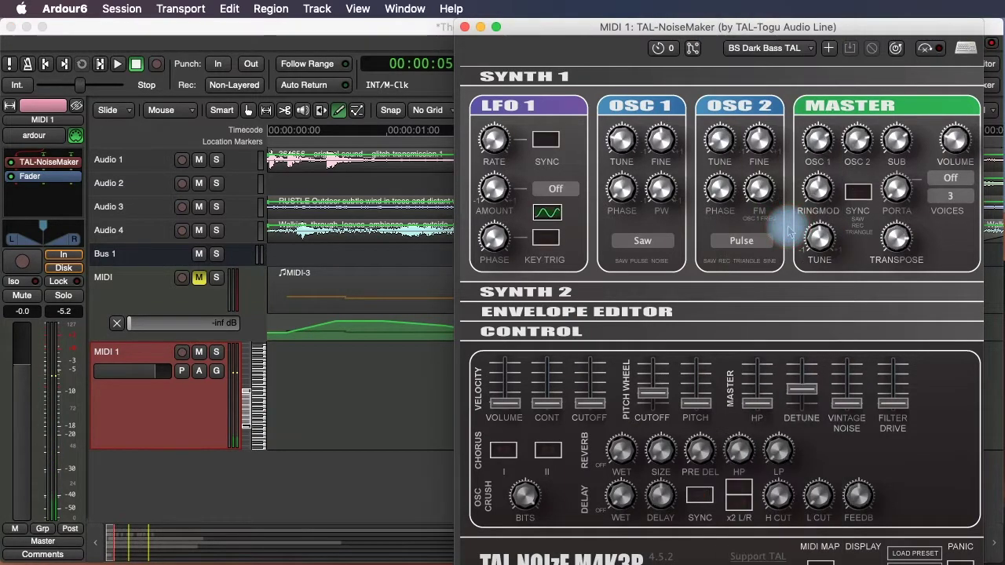
click(260, 424)
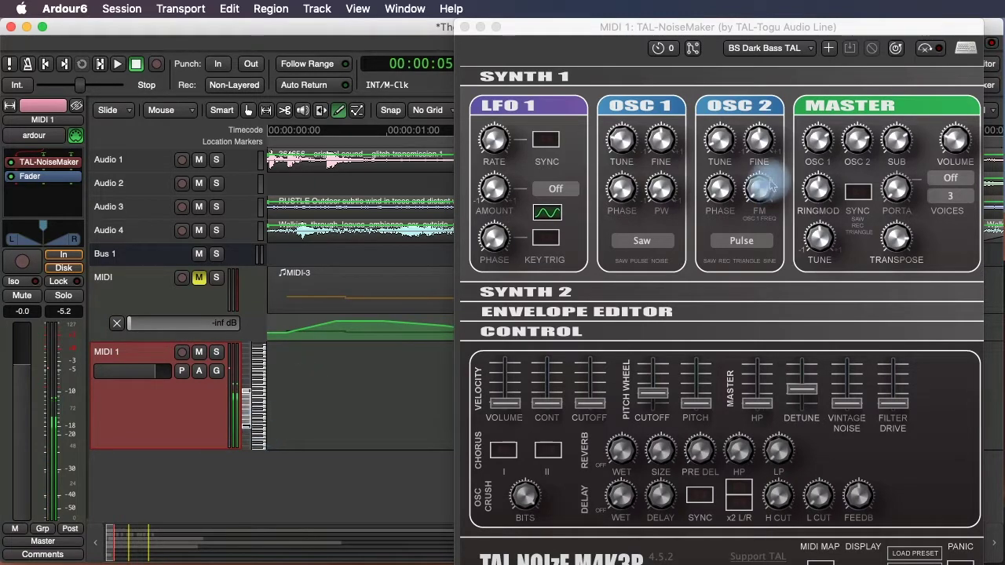
Load the CH Open Mind FN preset in TAL-NoiseMaker and audition several notes across the MIDI 1 keyboard
click(760, 48)
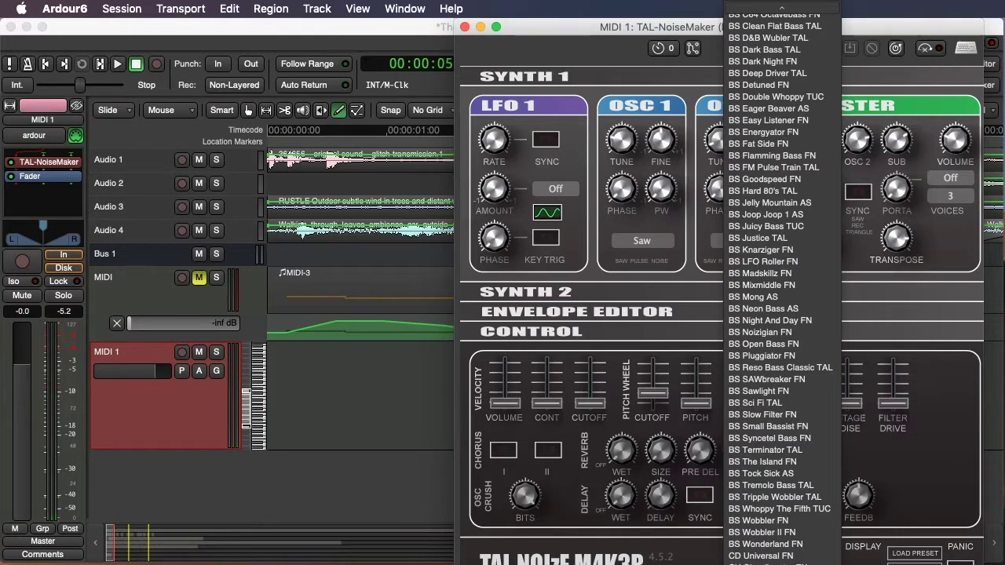
click(765, 562)
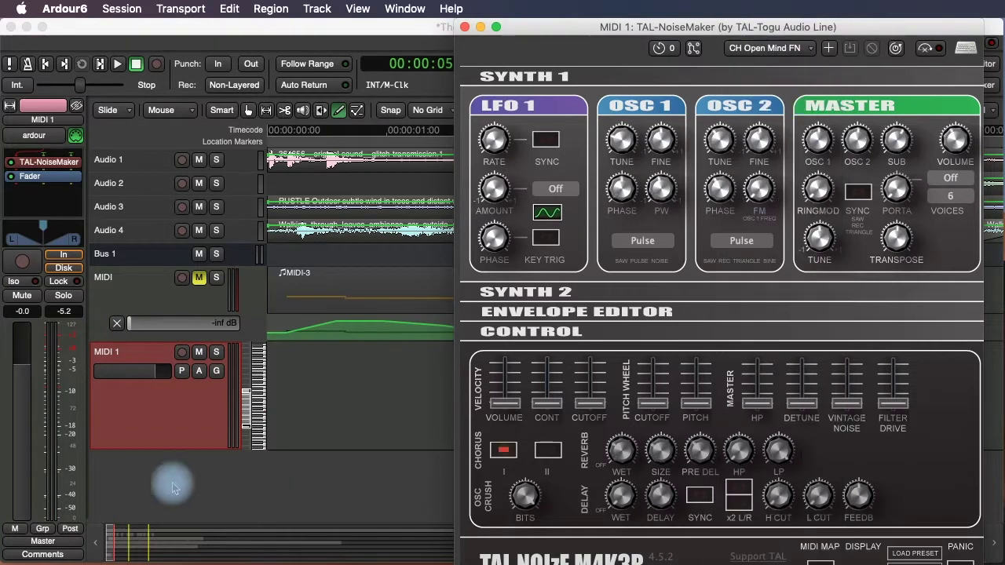
click(261, 420)
click(263, 392)
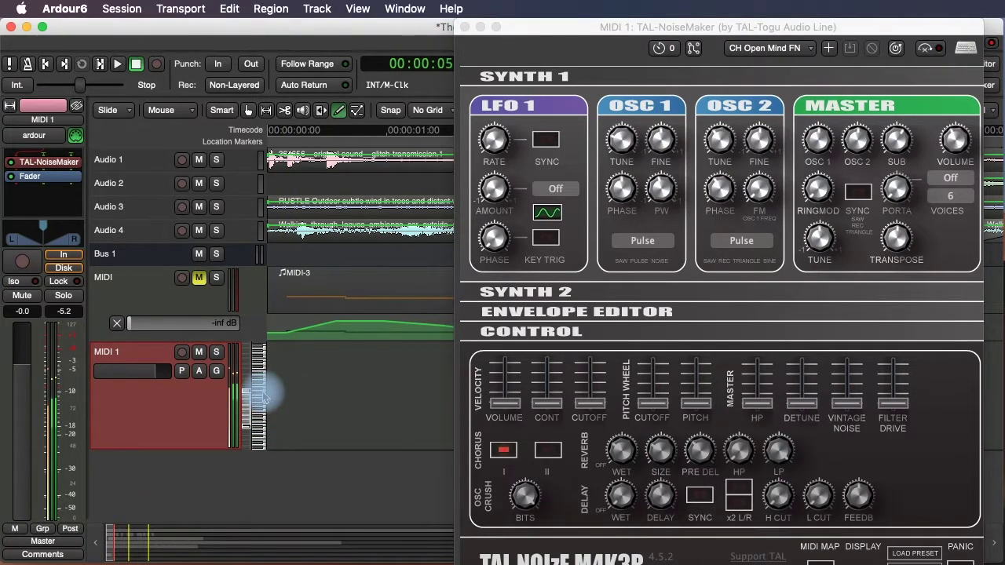
click(262, 374)
click(263, 363)
click(262, 366)
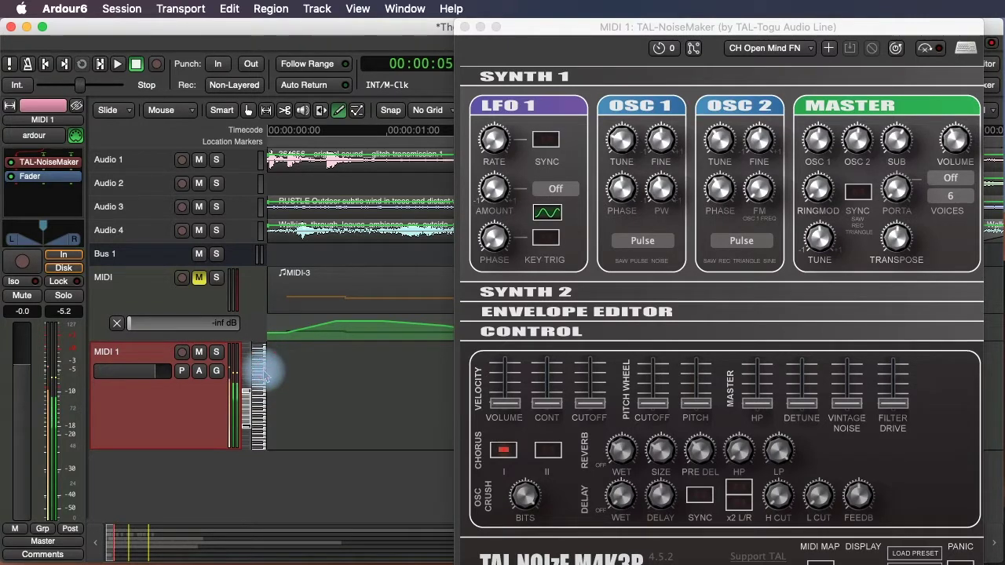
click(262, 381)
Try the FX Alien Storm TAL, KB Piano House TAL and LD Fuzzy Cargo TAL presets in turn, auditioning notes on the MIDI 1 track
click(732, 49)
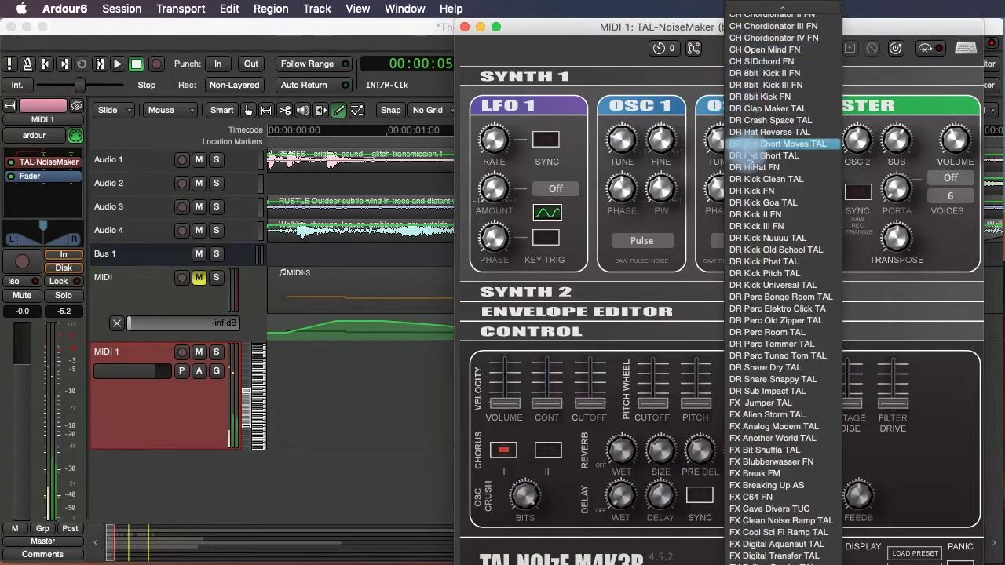
click(758, 415)
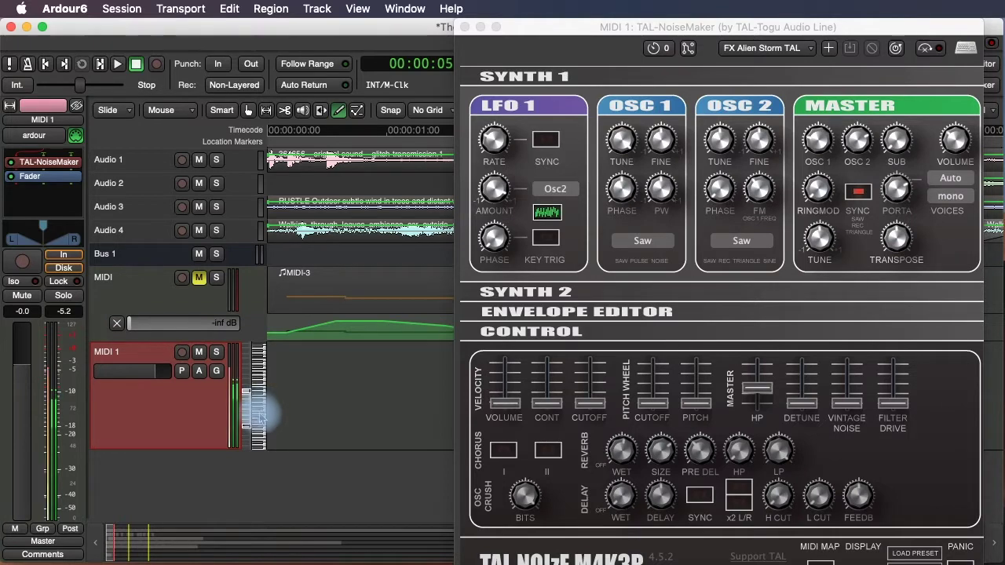
click(785, 29)
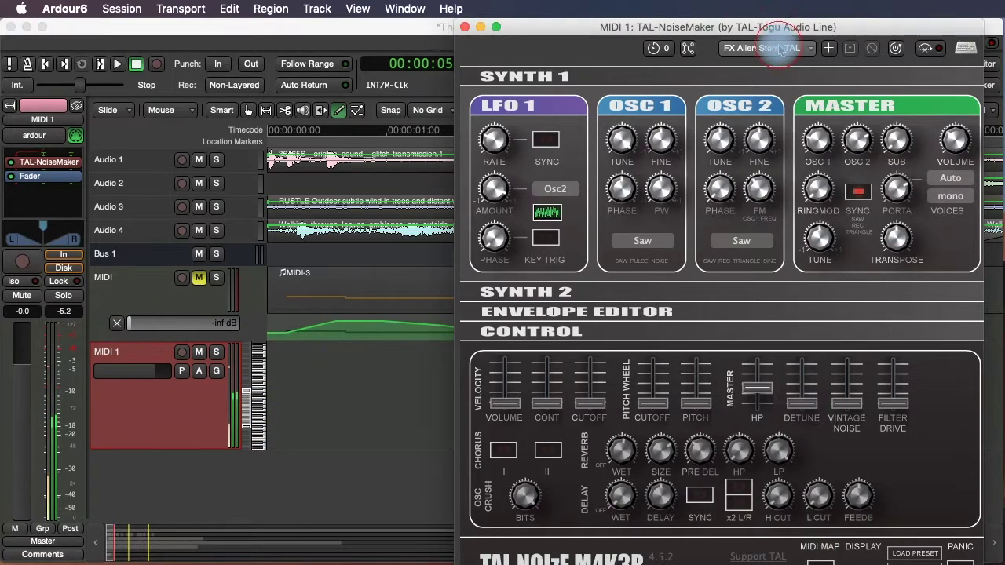
click(765, 47)
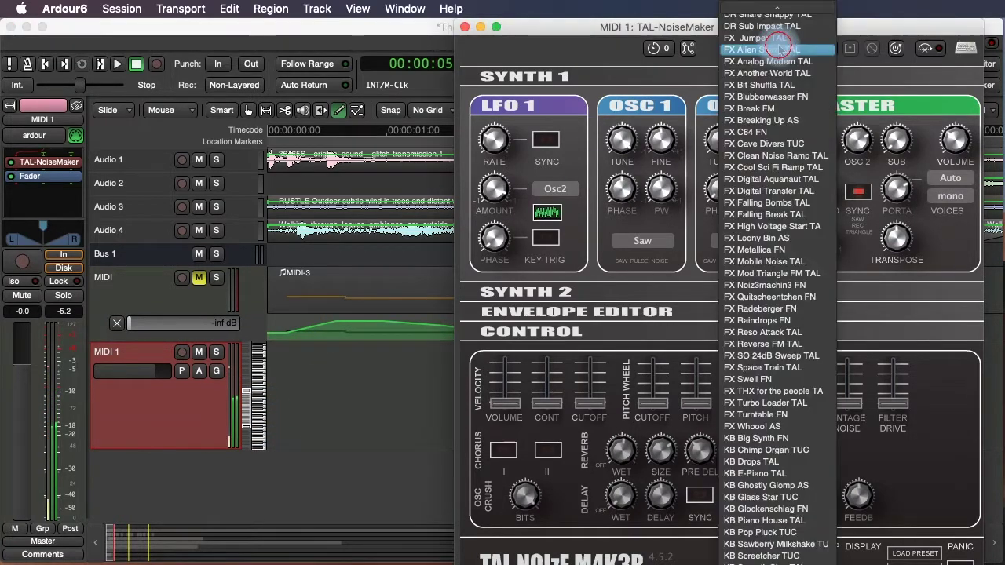
click(757, 520)
click(258, 388)
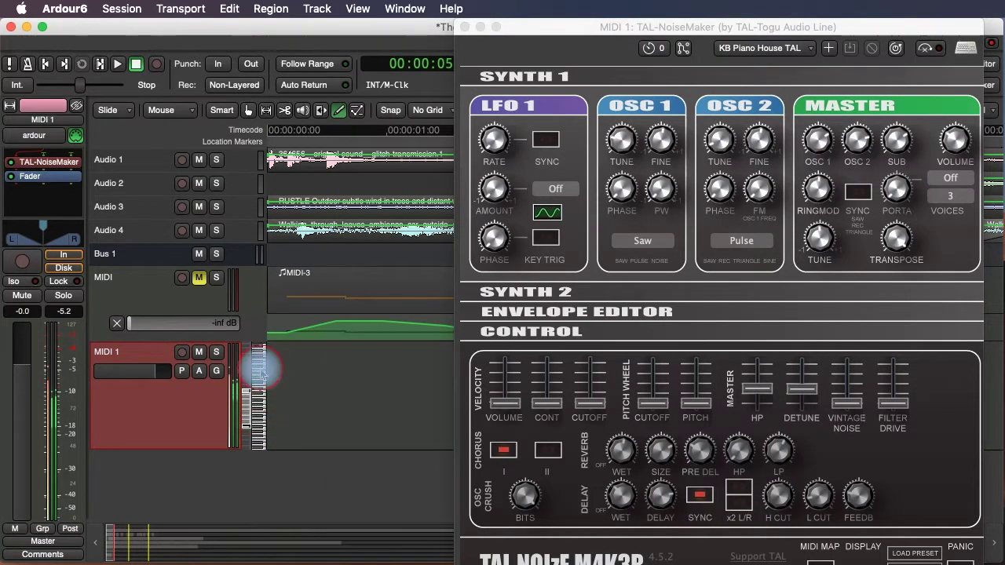
click(759, 48)
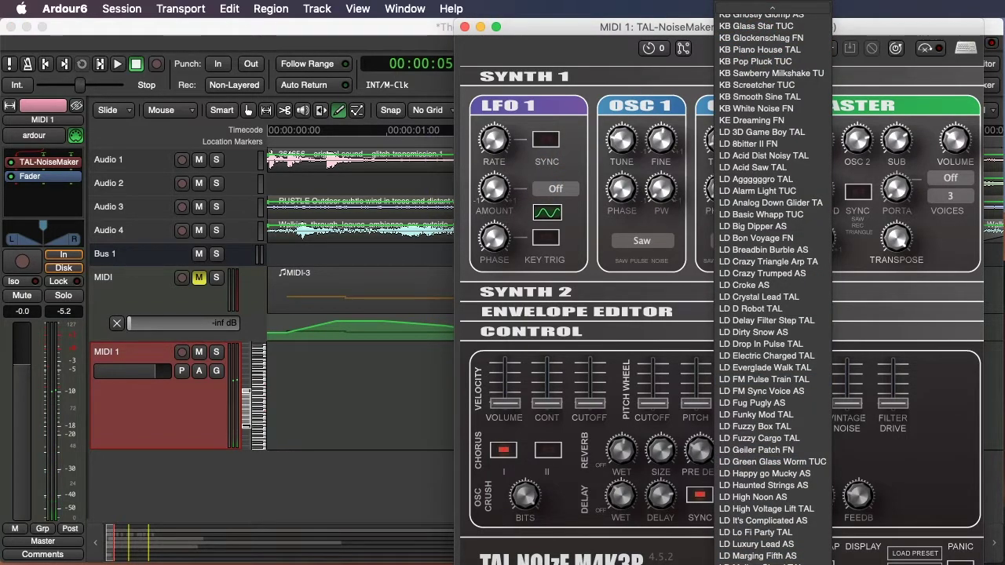
click(766, 438)
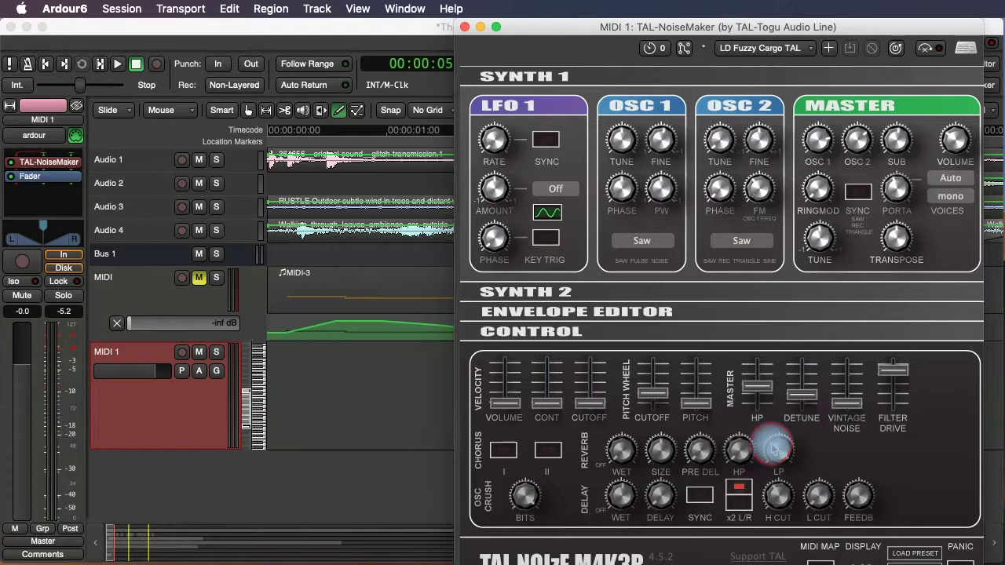
Load the LD The Colour Purple AS preset in TAL-NoiseMaker and audition several notes on the MIDI 1 keyboard
click(760, 48)
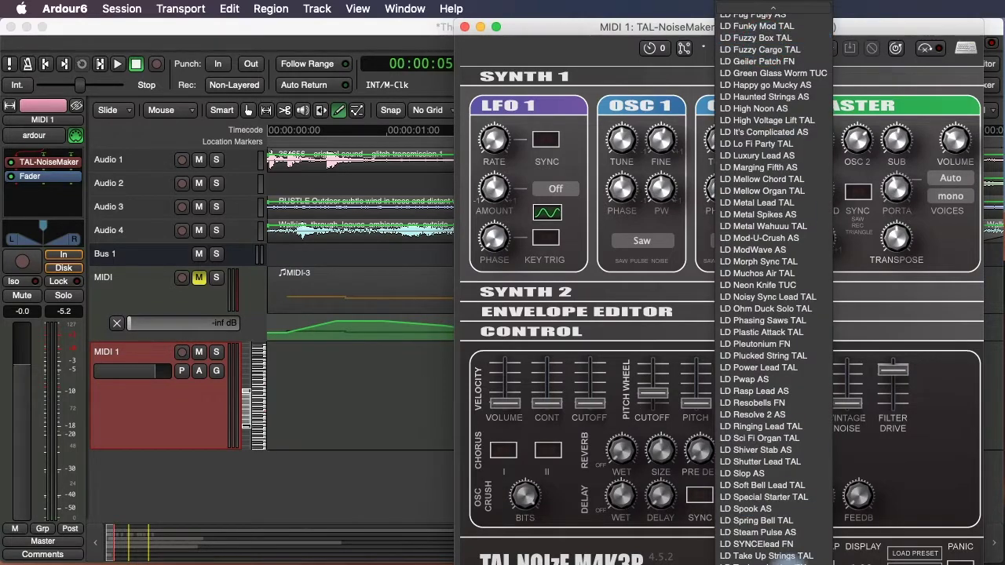
click(766, 559)
click(257, 399)
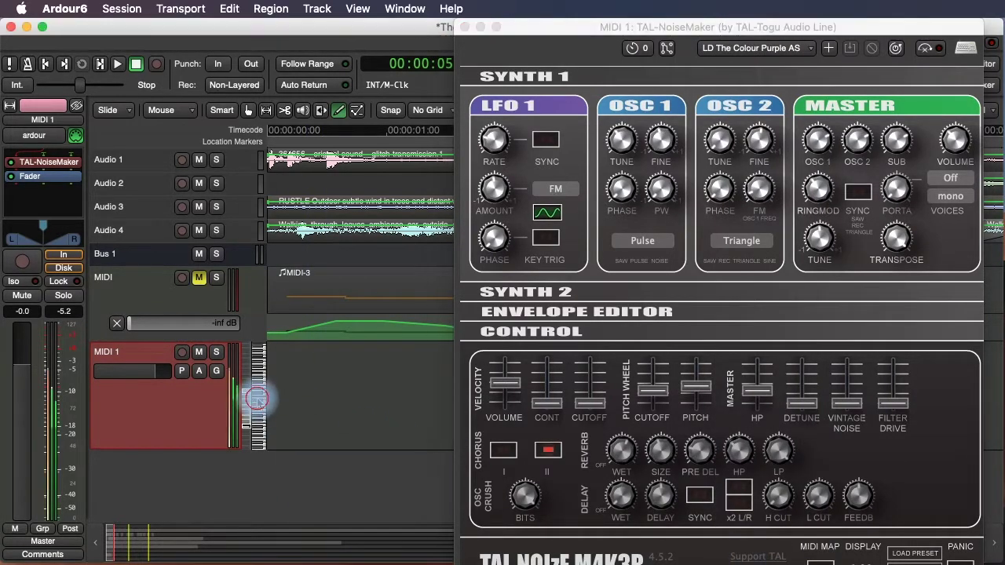
drag(257, 401, 262, 416)
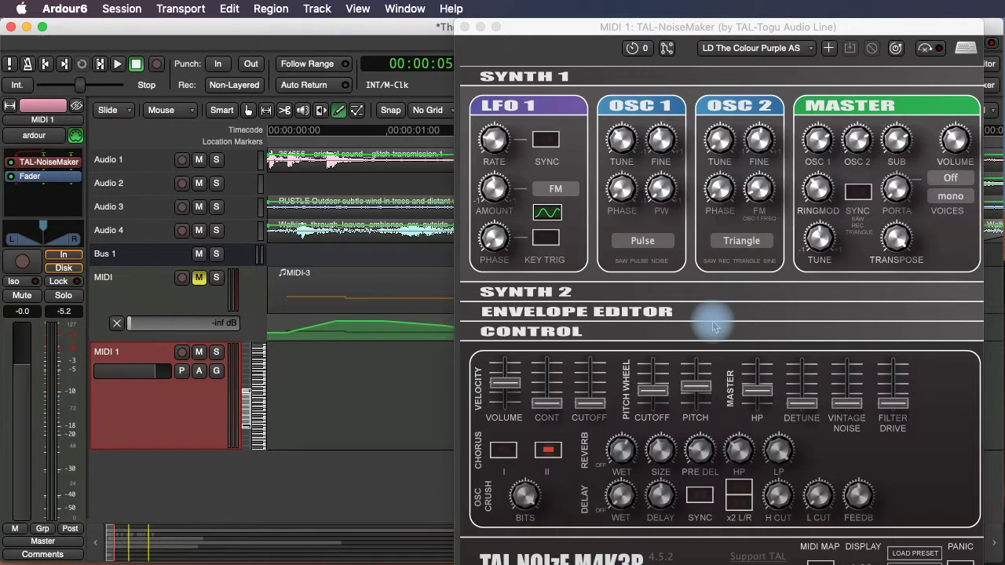
Bring the whole TAL-NoiseMaker window into view and inspect its Synth 2 and Envelope Editor sections, collapsing each after viewing
drag(591, 26, 427, 26)
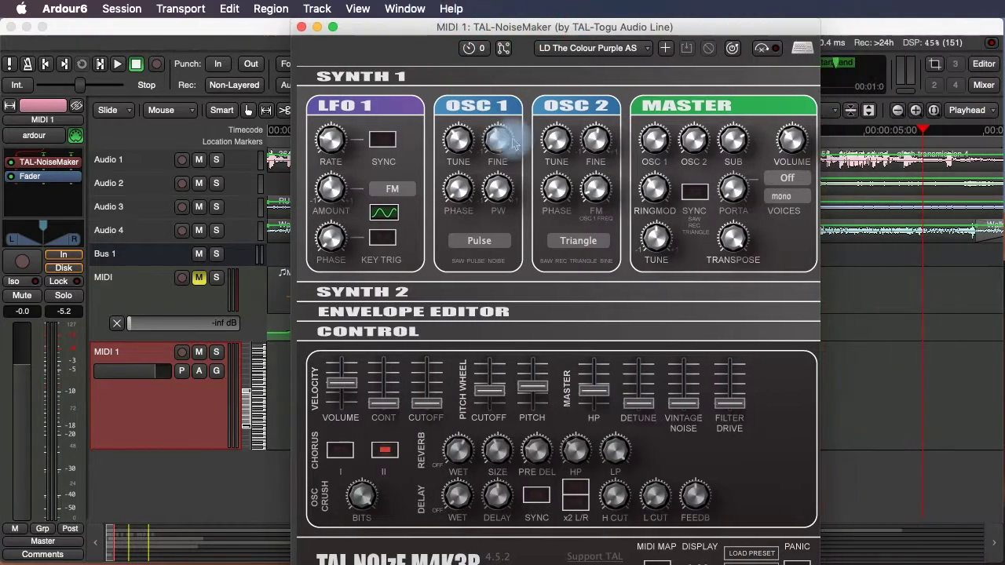
click(468, 295)
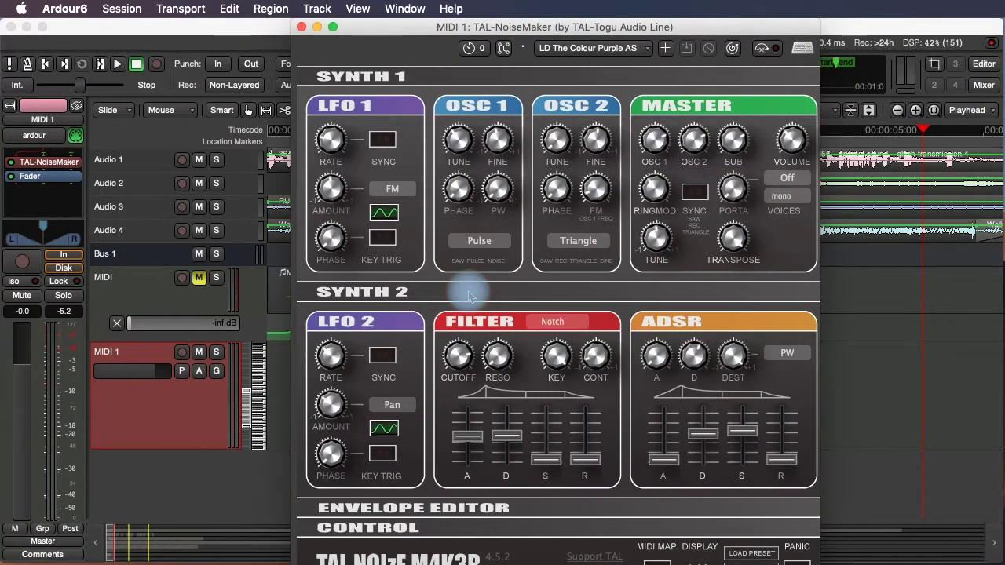
click(468, 295)
click(464, 313)
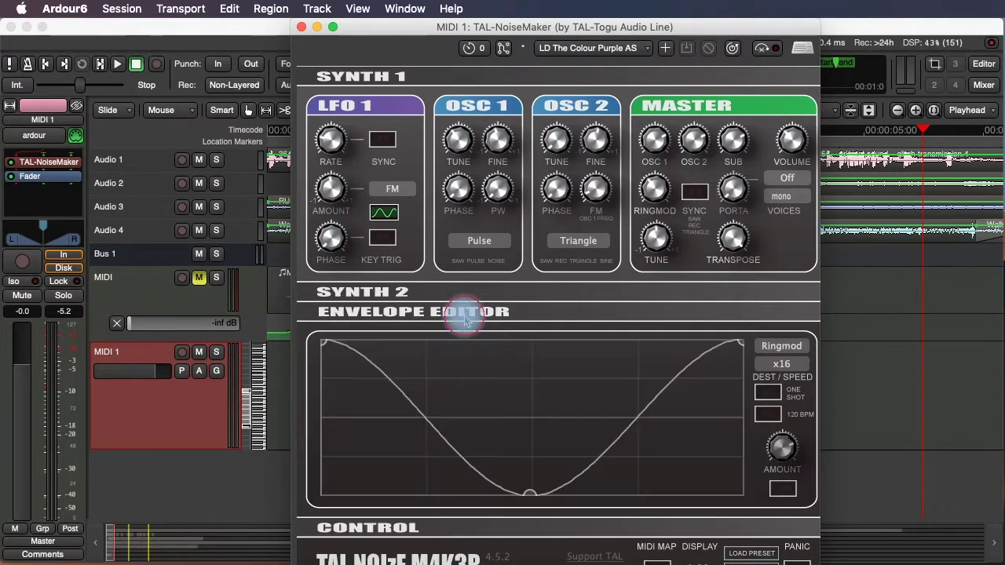
click(465, 315)
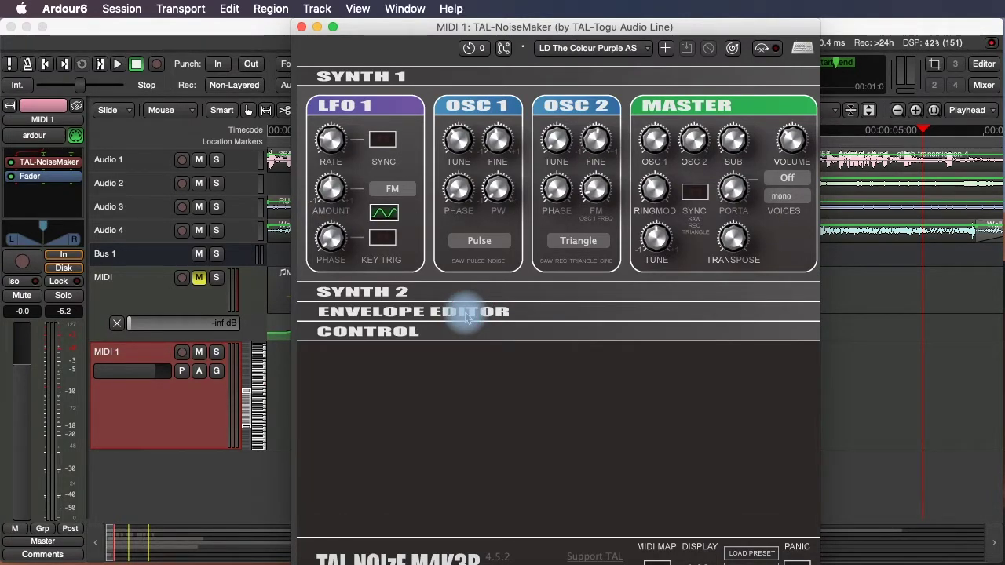